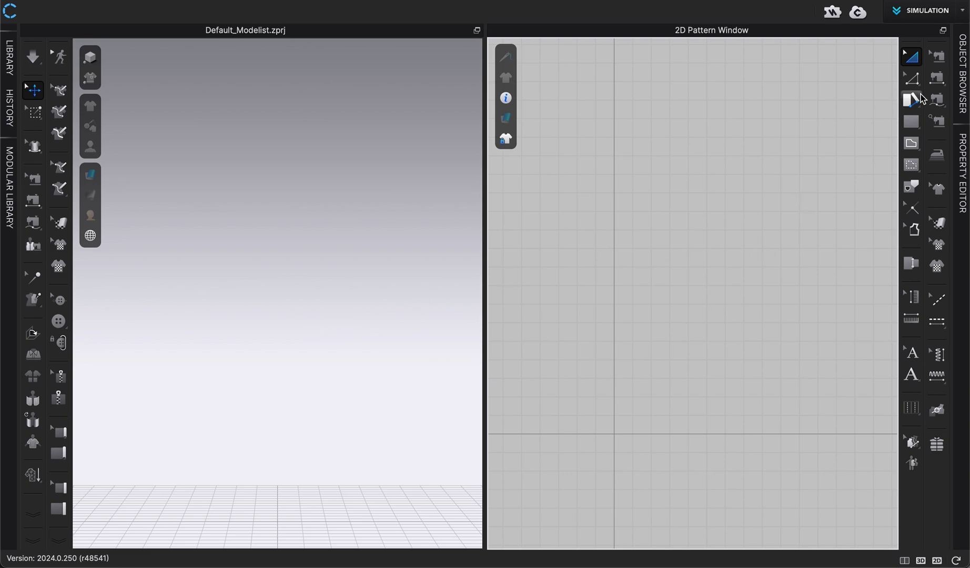
Draw a rectangular pattern piece across the vertical axis, above the horizontal axis, in the 2D pattern area
click(911, 121)
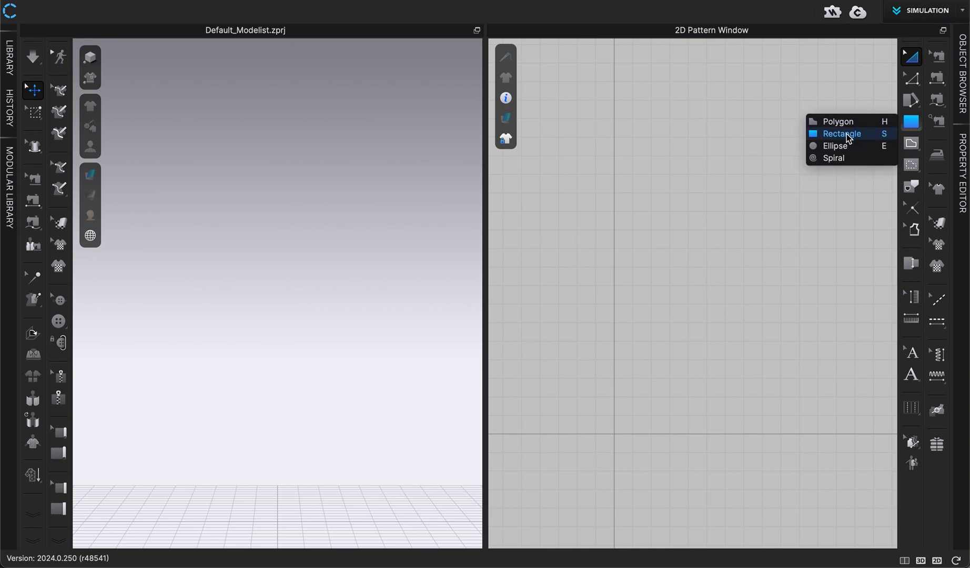
click(841, 133)
drag(545, 175, 709, 374)
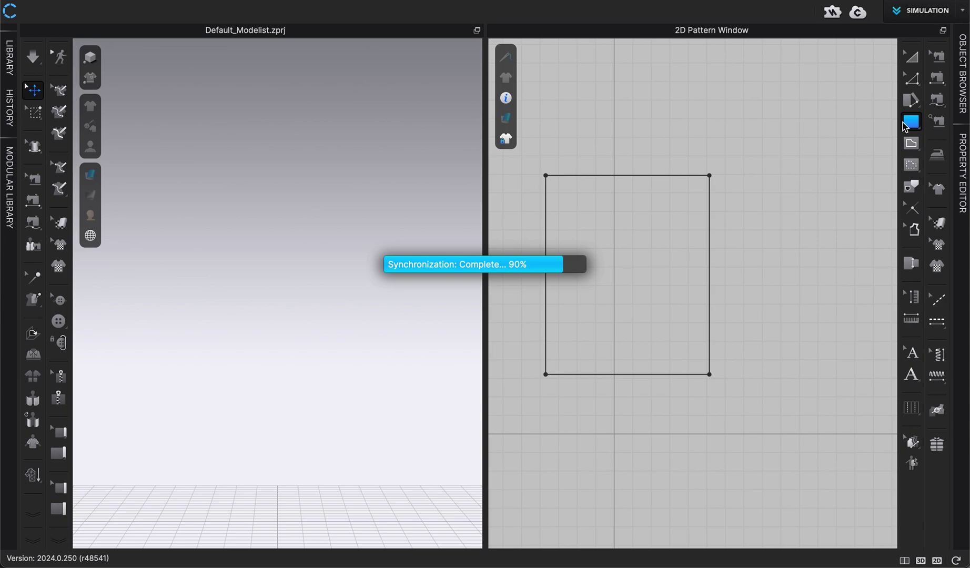
click(905, 55)
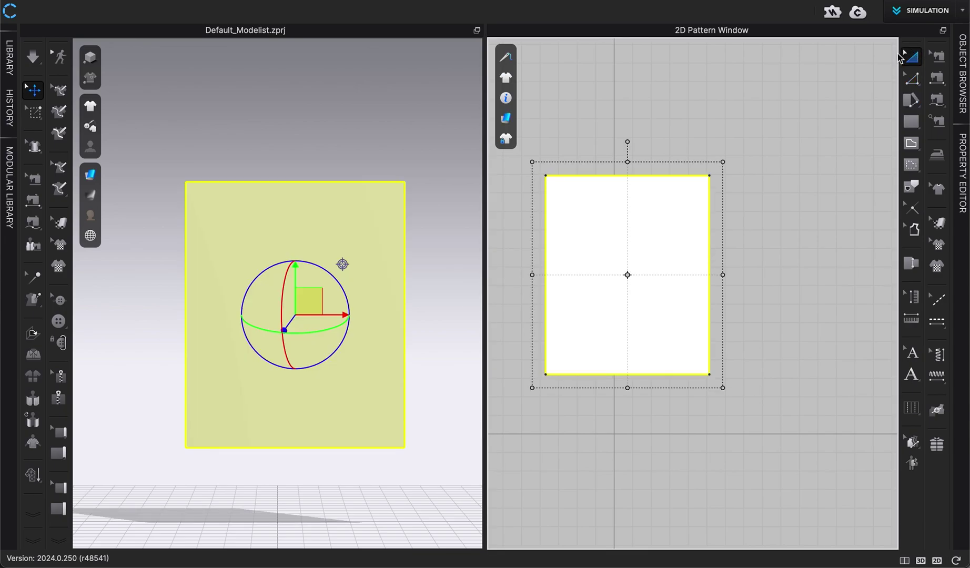
Move the rectangular piece higher above the floor in the 3D view and deselect it
click(399, 170)
drag(284, 300, 258, 261)
click(414, 217)
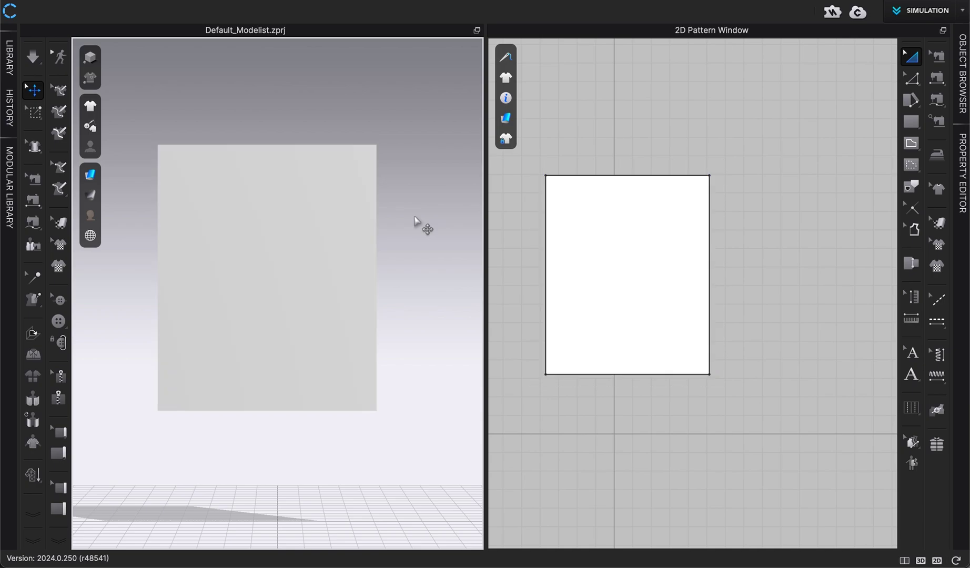
Simulate the cloth, pull it up from the floor by one point, and raise the draped cloth clear of the ground with simulation stopped
key(space)
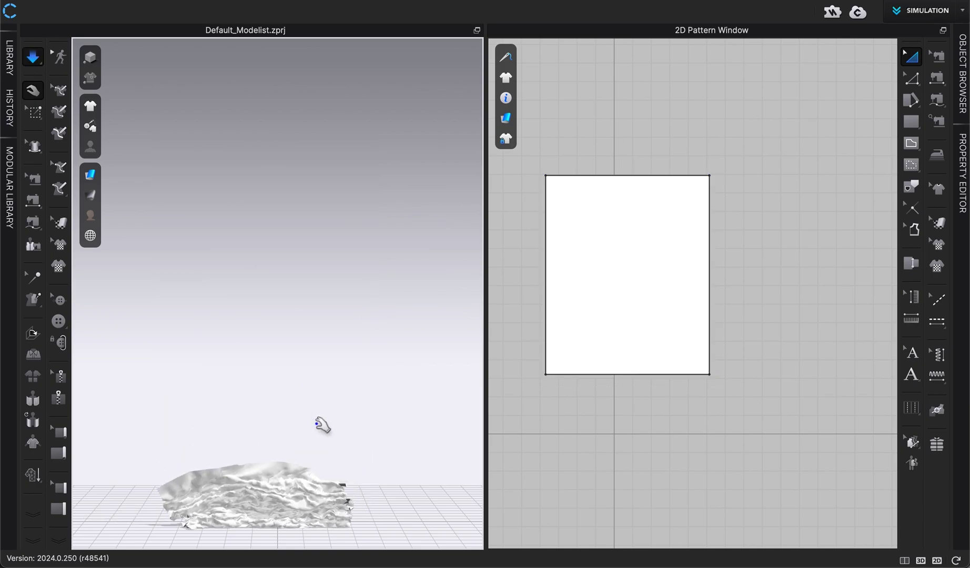
drag(310, 494, 317, 128)
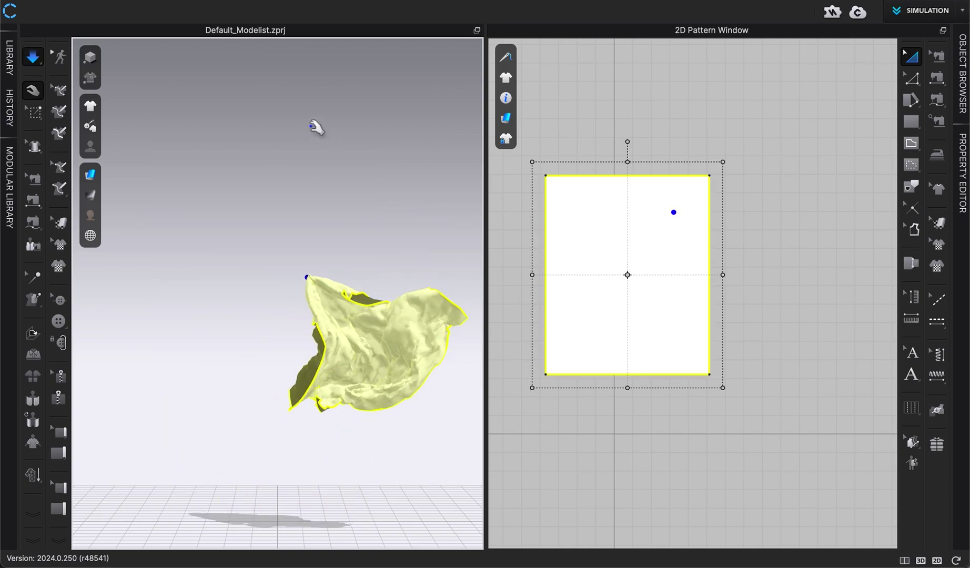
key(space)
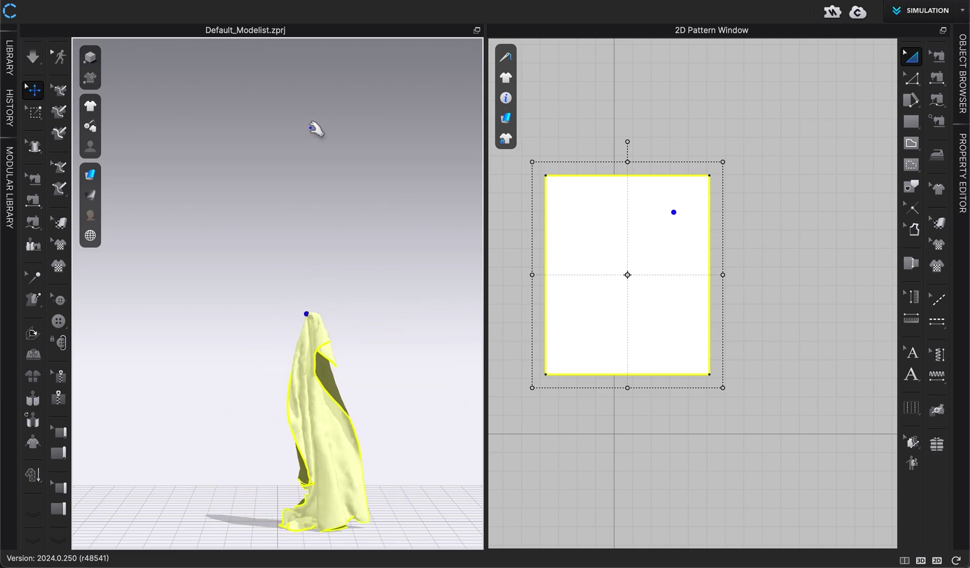
drag(312, 402, 296, 256)
click(381, 259)
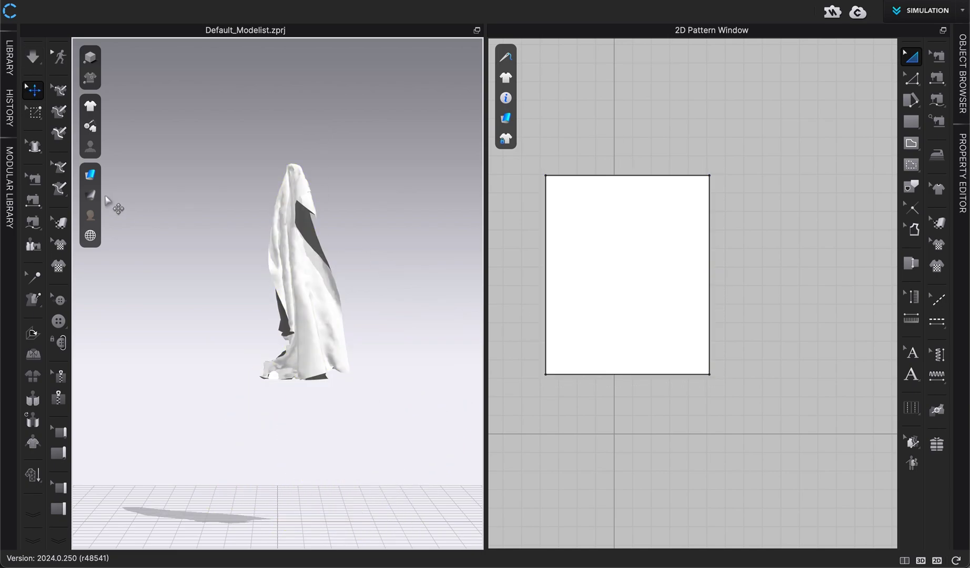
Activate the Pin (Box) tool to display the cloth's mesh and look at the triangles up close
click(36, 117)
click(69, 107)
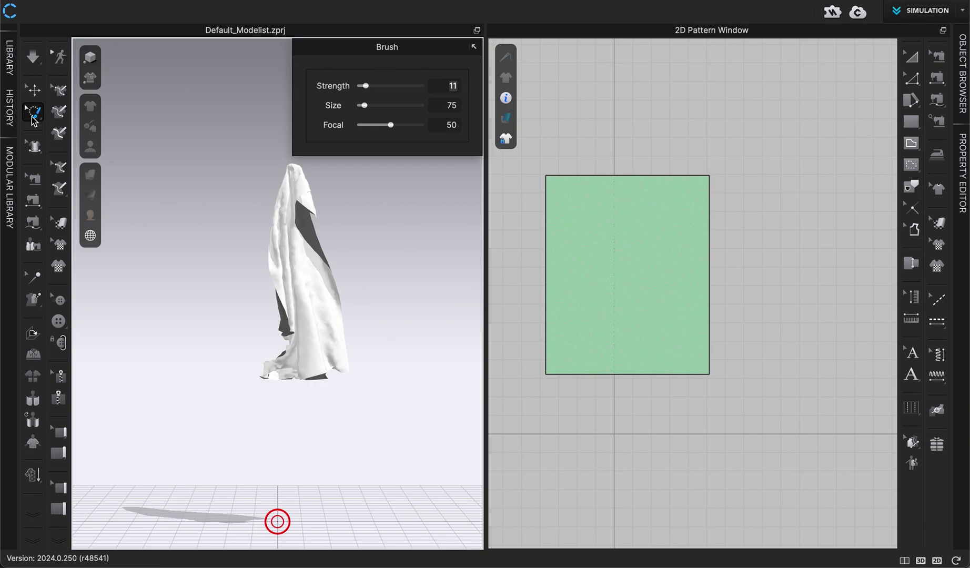
click(33, 118)
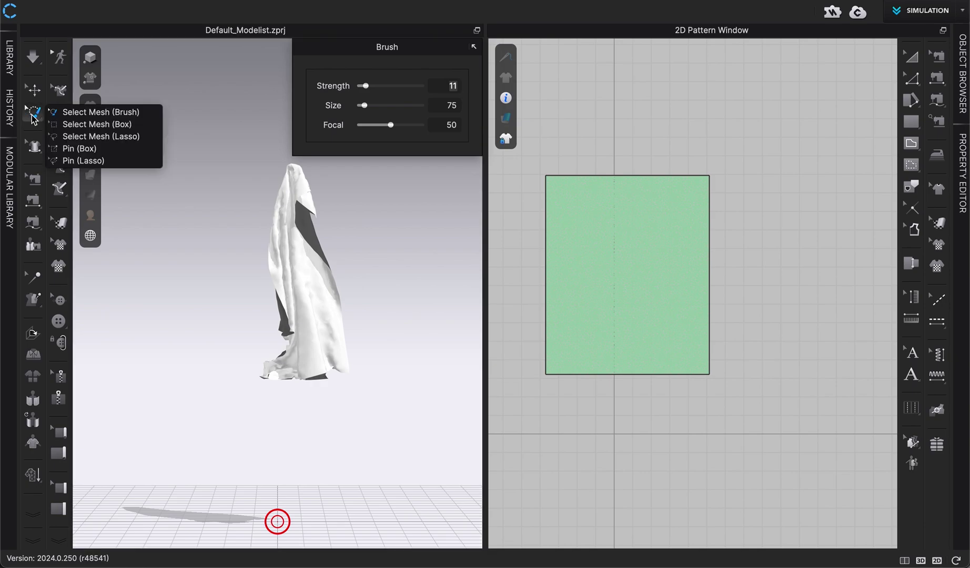
click(74, 149)
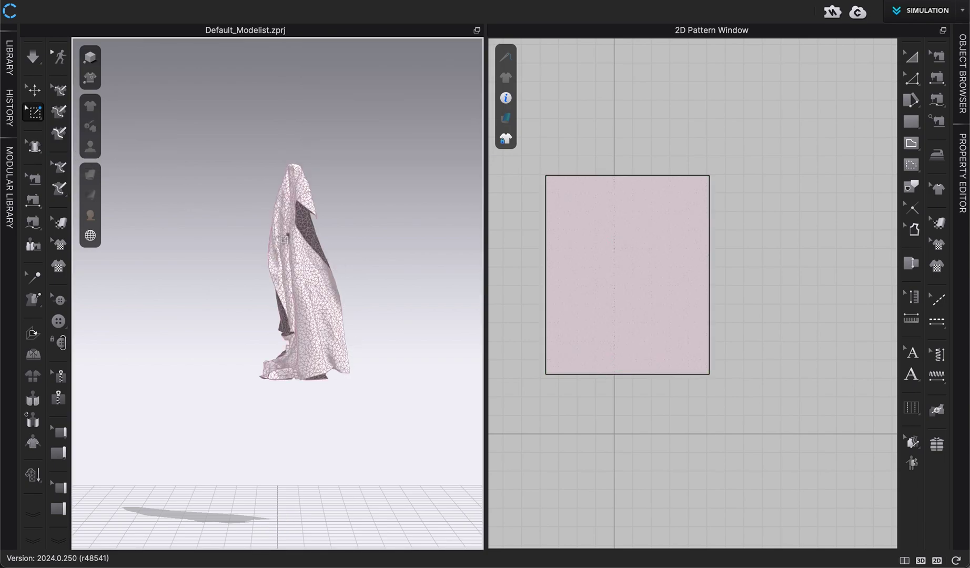
scroll(322, 313, up, 3)
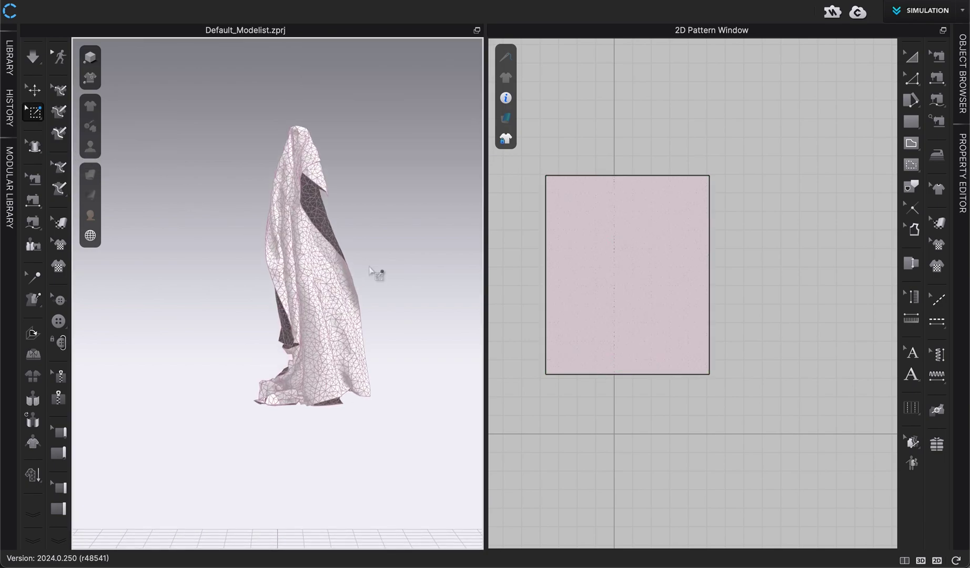
scroll(346, 272, up, 3)
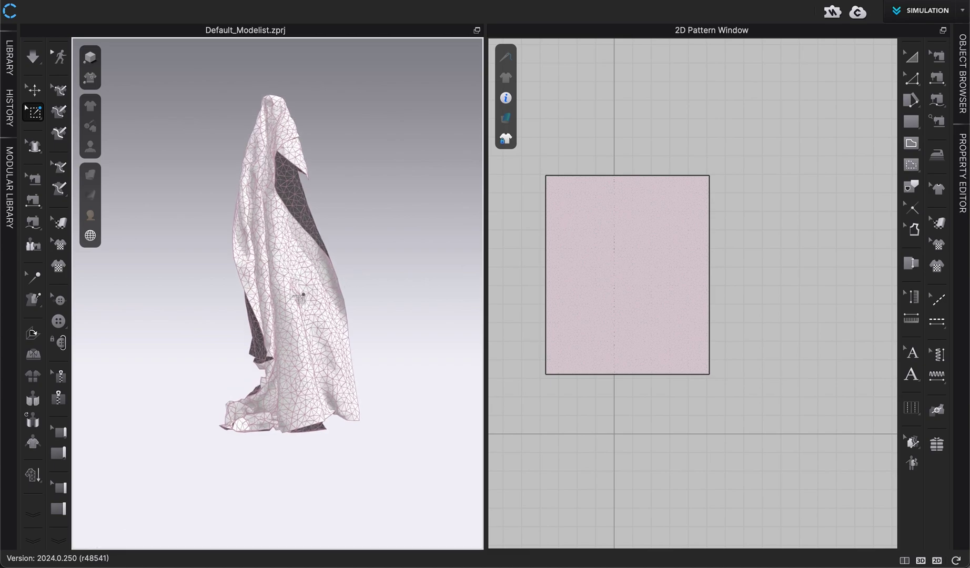
scroll(293, 303, up, 2)
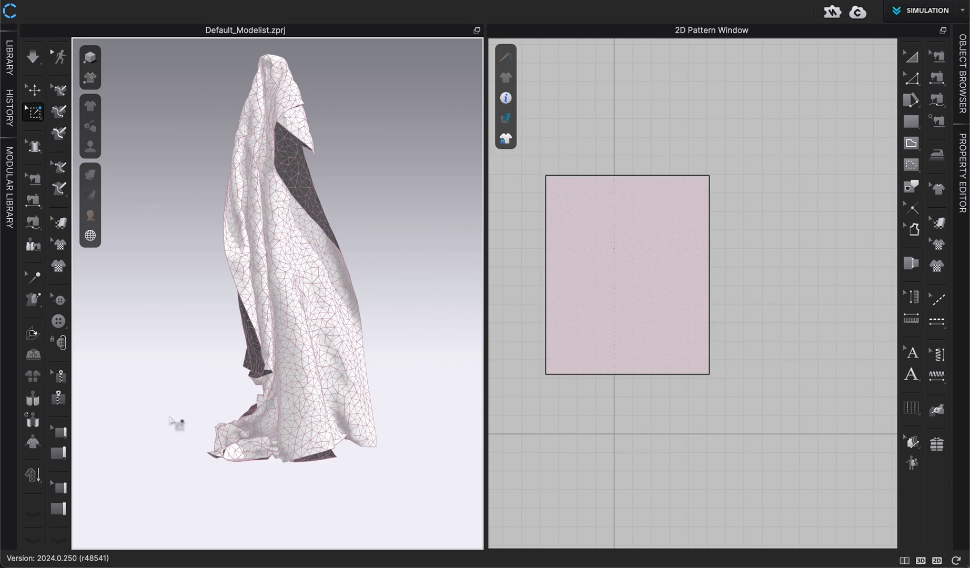
Apply the Hi-Res Garment preset with a 5.0 mm particle distance and inspect the cloth's mesh up close
click(34, 482)
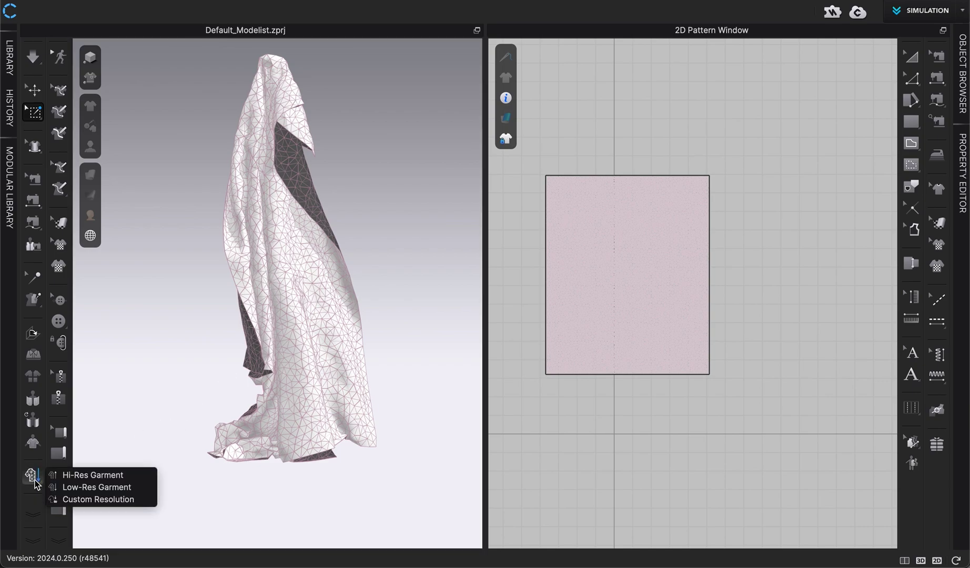
click(93, 475)
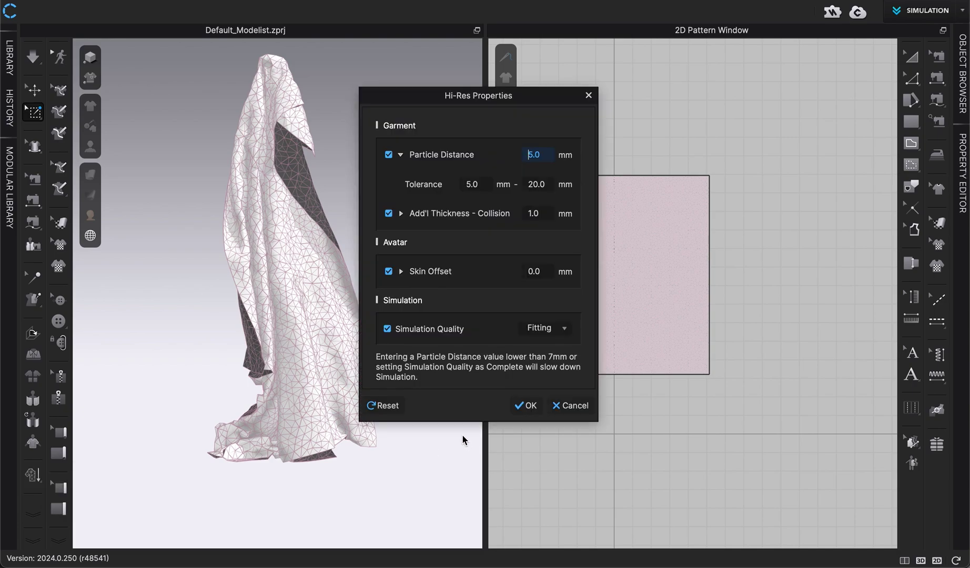
click(526, 405)
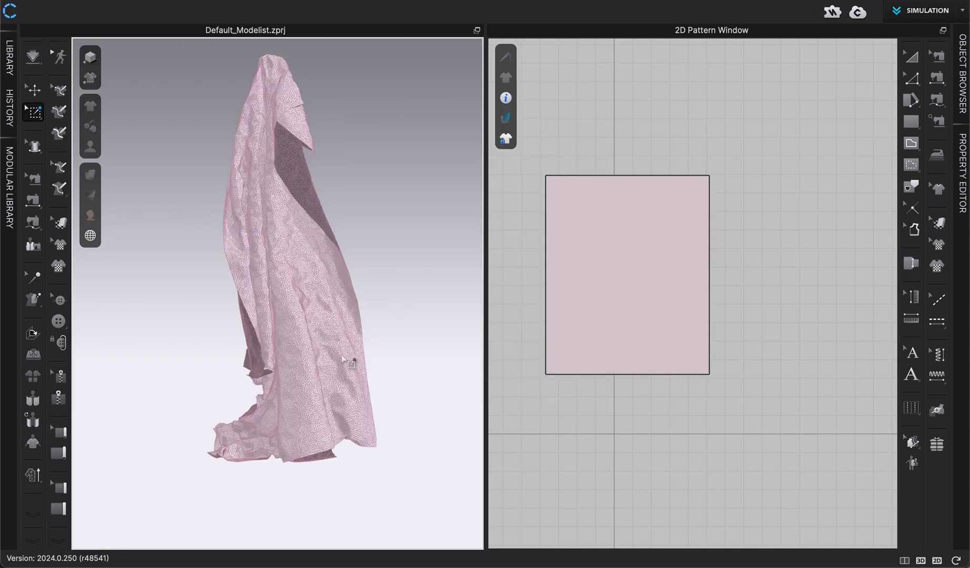
scroll(344, 358, up, 10)
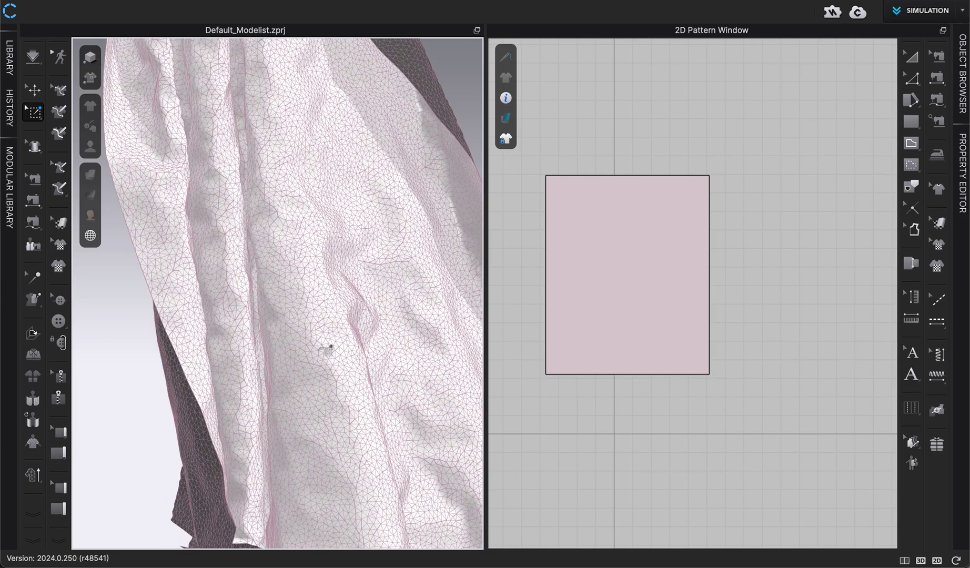
scroll(311, 359, down, 10)
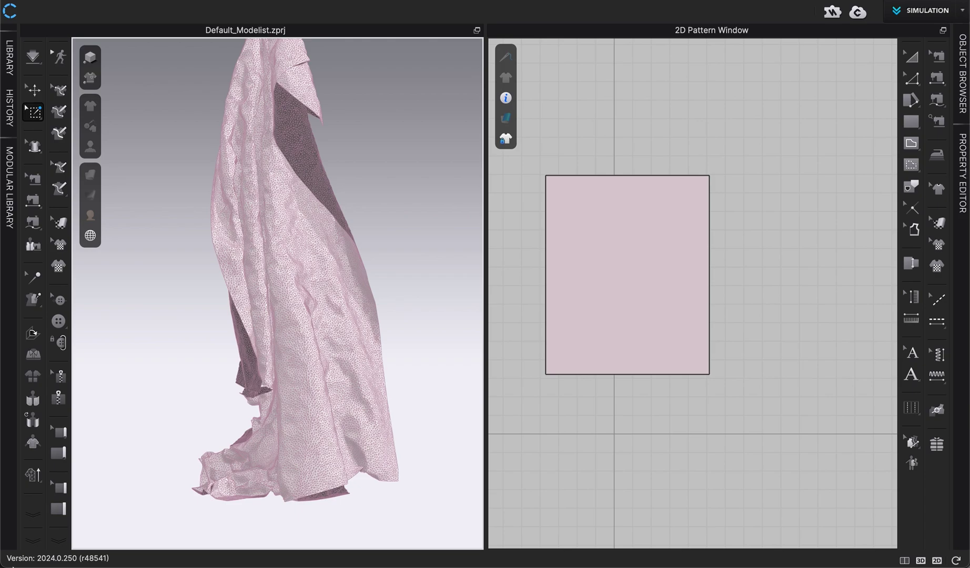
Apply the Low-Res Garment preset with a 12.0 mm particle distance and Normal simulation quality
click(30, 476)
click(79, 487)
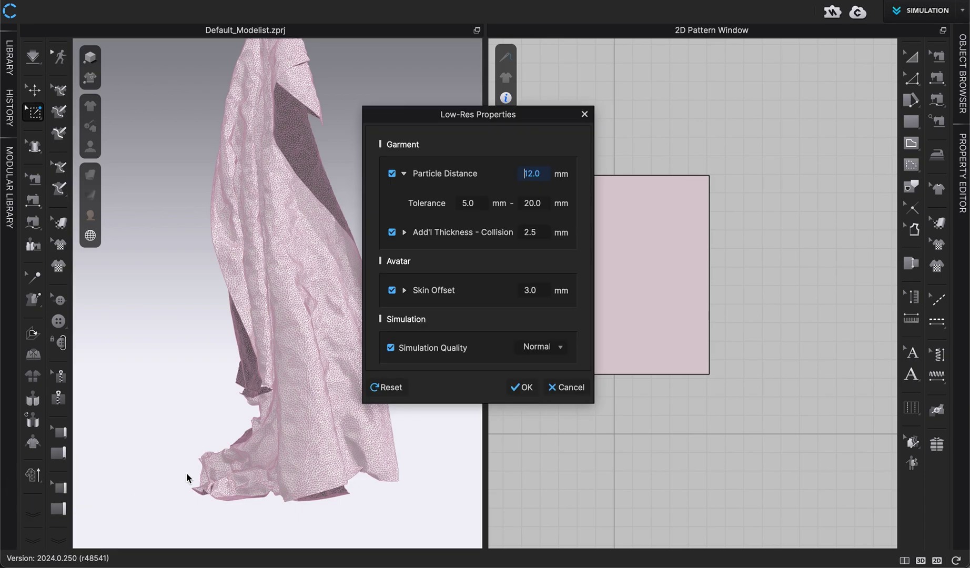
click(521, 387)
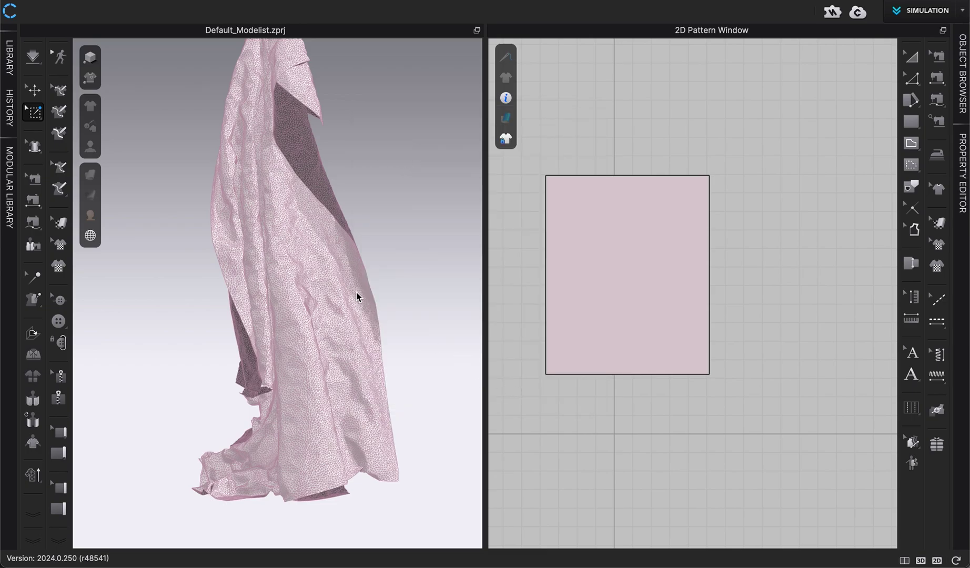
Pin two mesh points near the peak of the draped cloth, one on each side of the central fold
scroll(357, 297, up, 5)
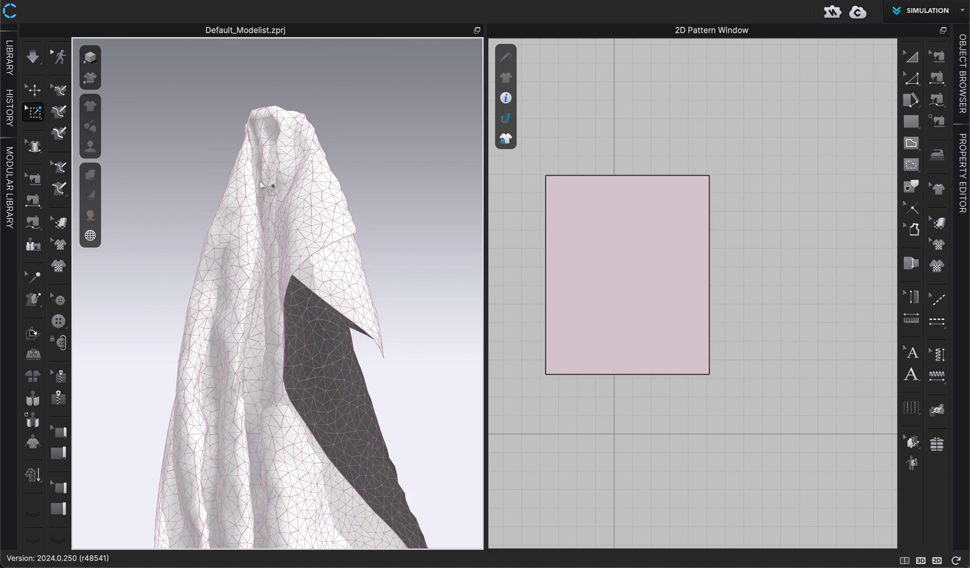
scroll(256, 120, up, 5)
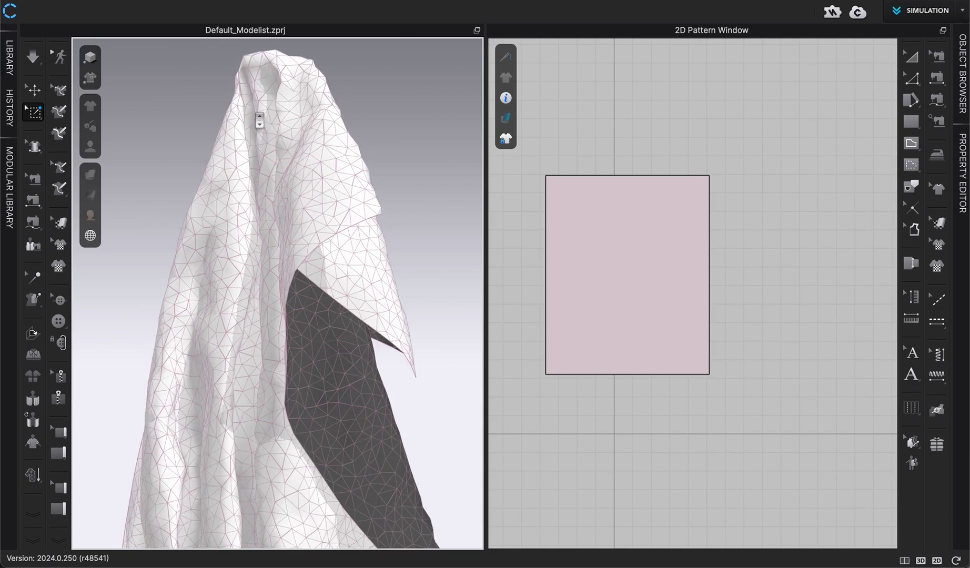
scroll(264, 330, down, 5)
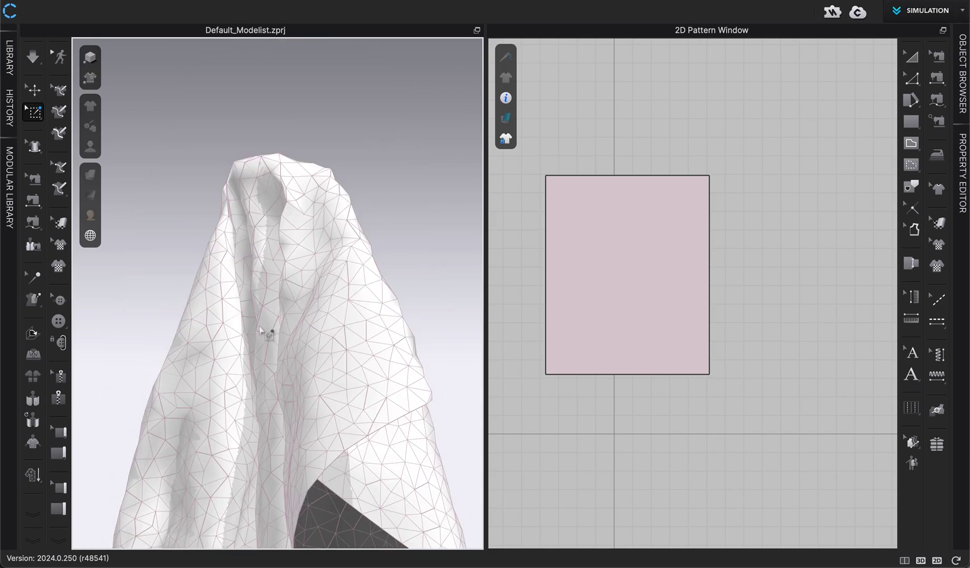
click(239, 181)
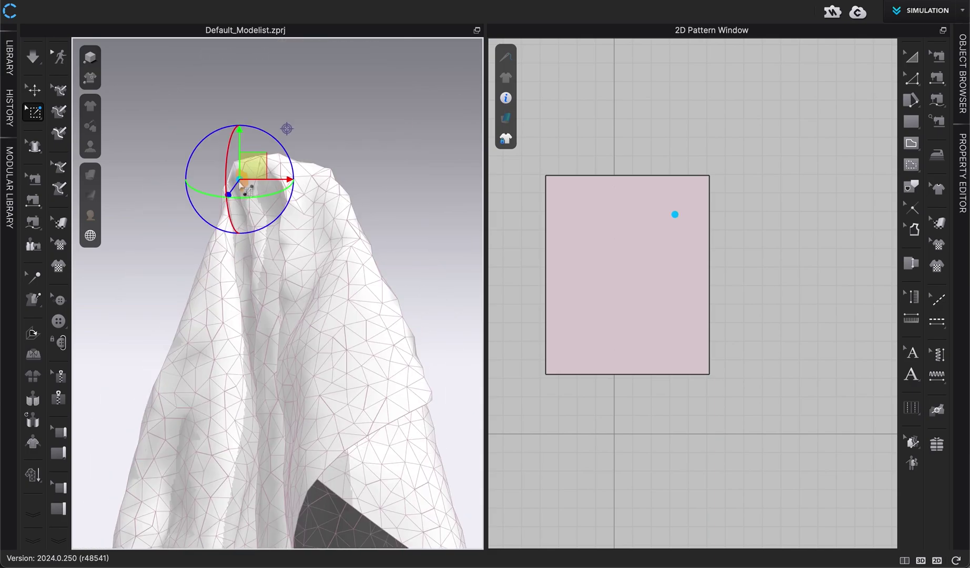
click(325, 206)
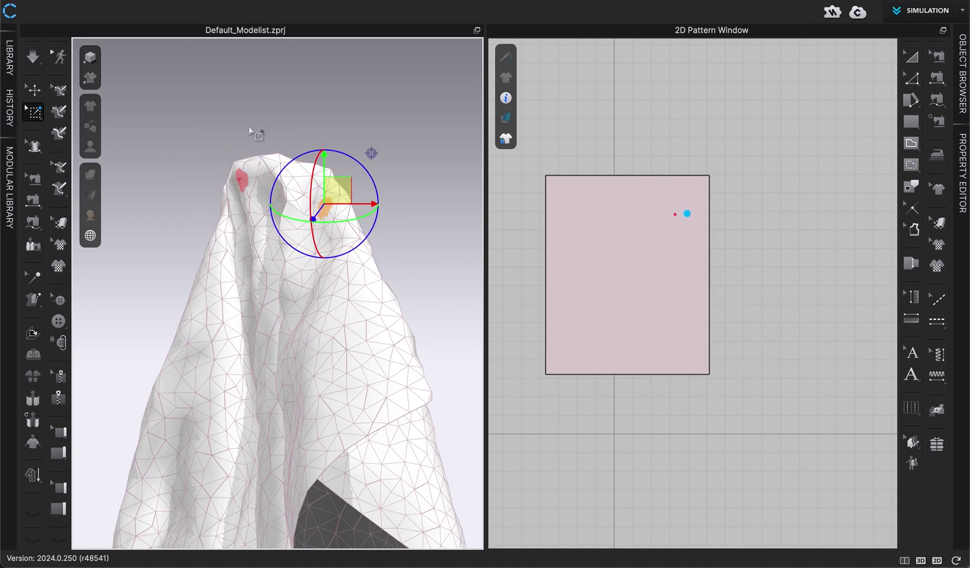
Run the simulation and pull the two pinned points apart so the cloth hangs stretched between them
key(space)
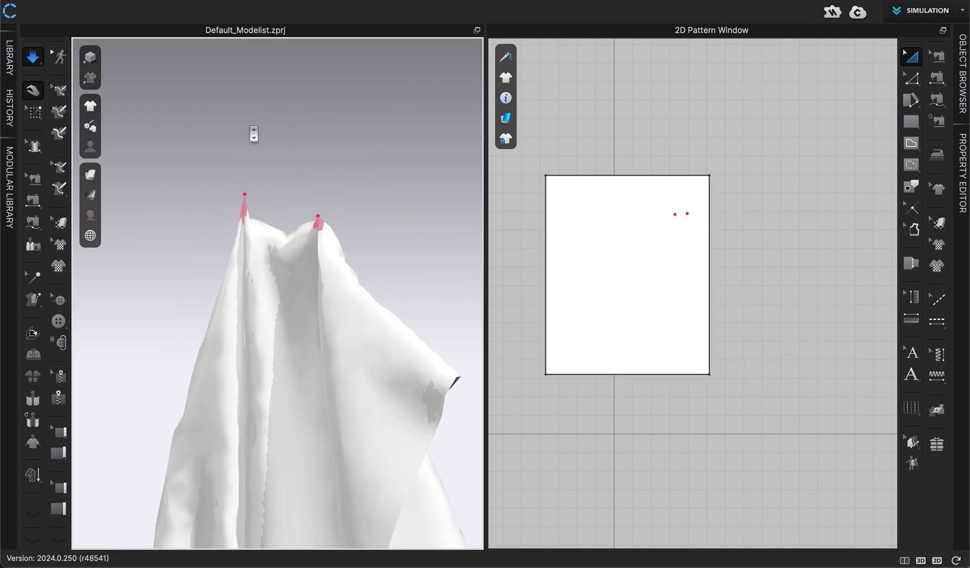
drag(334, 179, 345, 38)
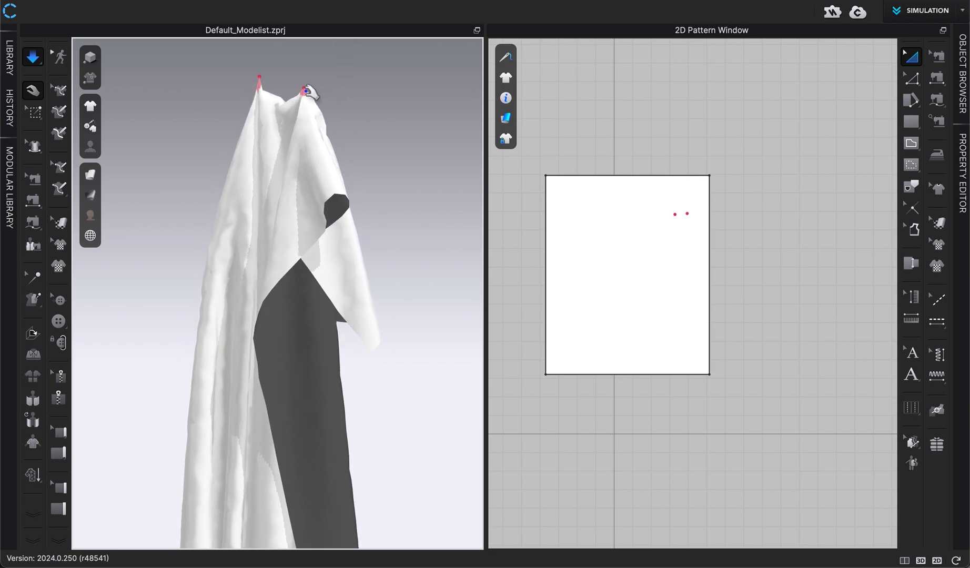
drag(303, 90, 347, 84)
drag(260, 80, 204, 72)
drag(336, 96, 293, 87)
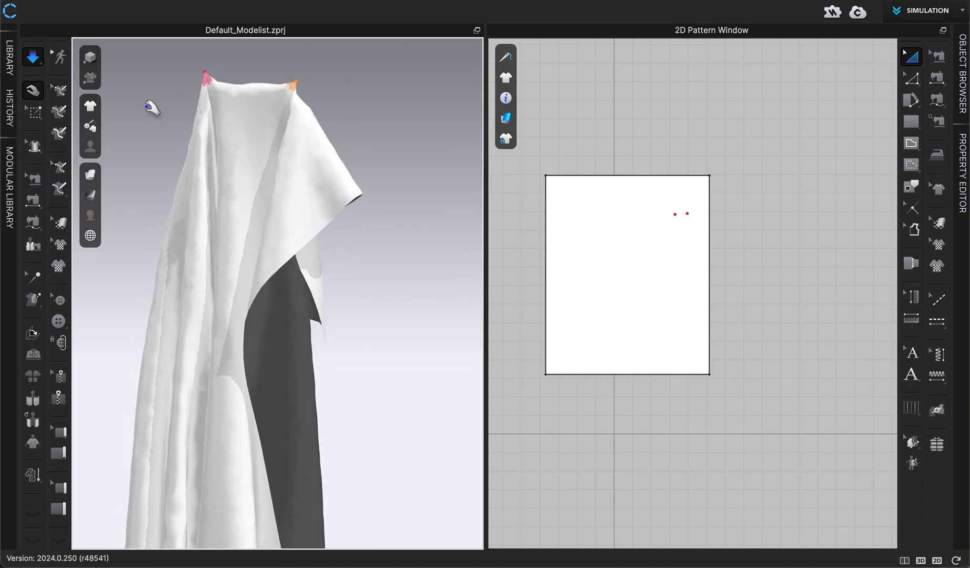
Hide the pins in the 3D garment display and show them again
mouse_move(91, 104)
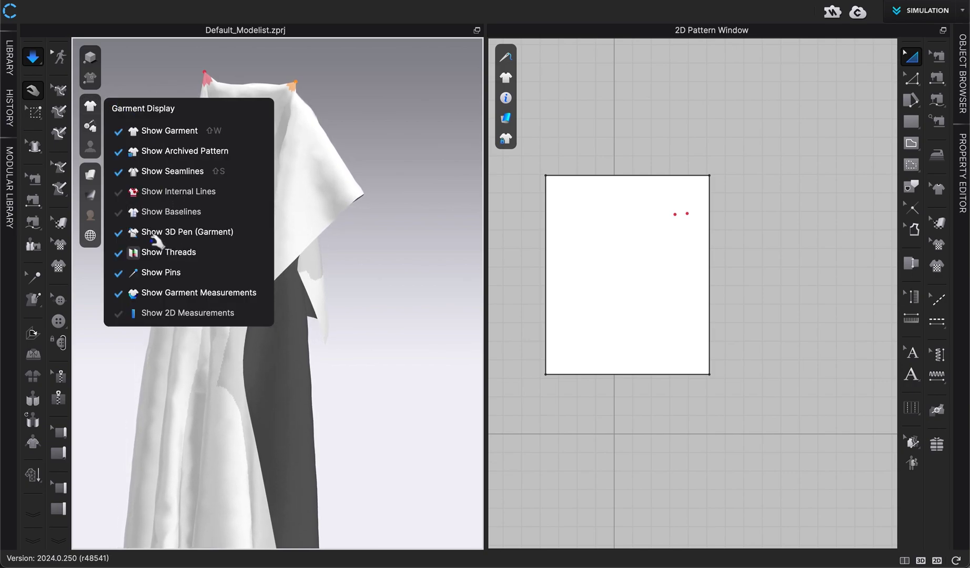
click(169, 273)
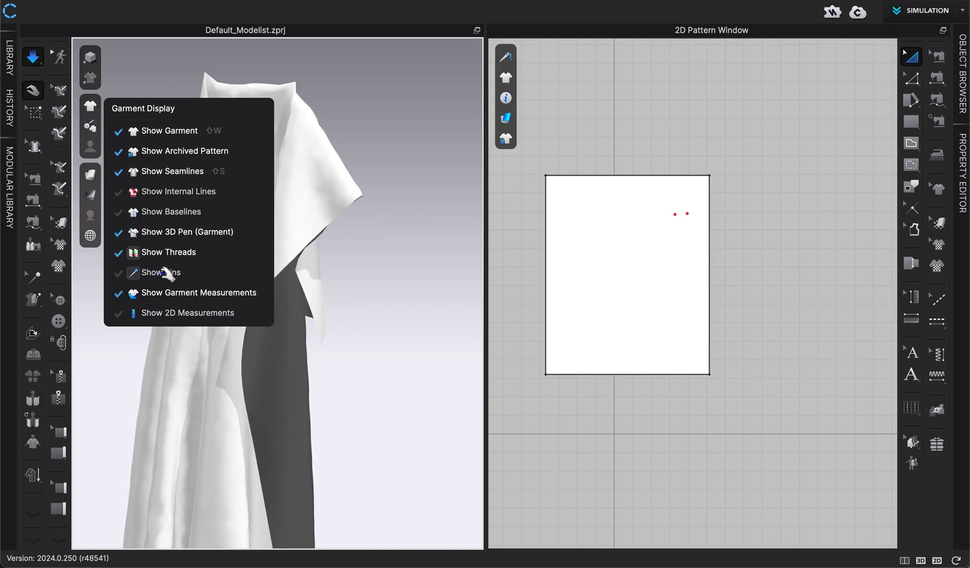
click(169, 273)
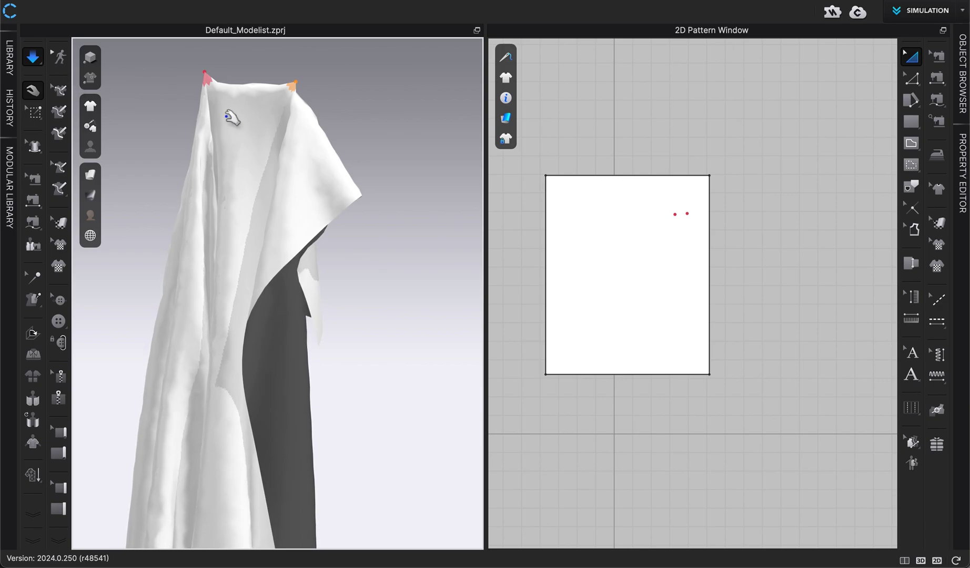
Add three more pins down the cloth's front, below and between the two upper pins, while the simulation runs
click(227, 116)
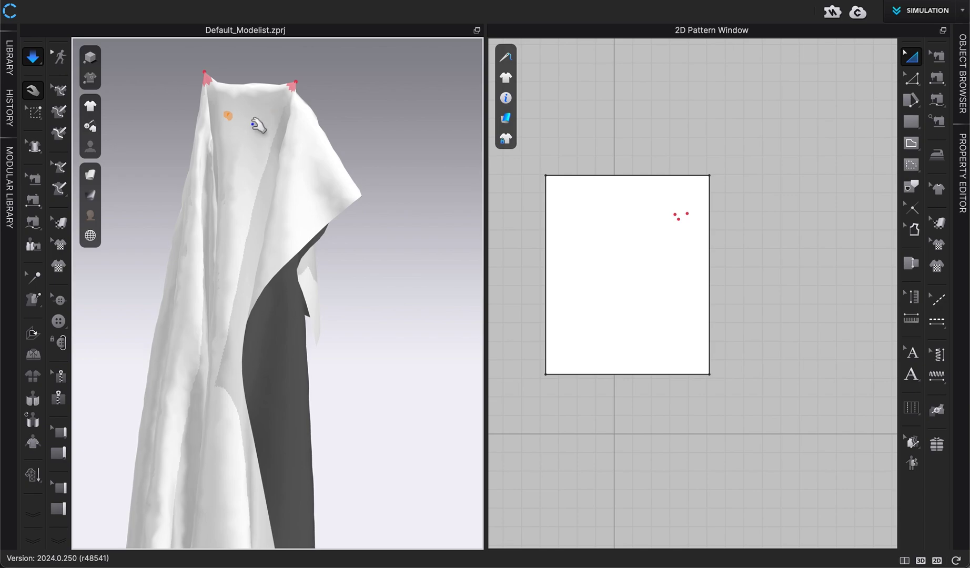
click(242, 144)
click(235, 188)
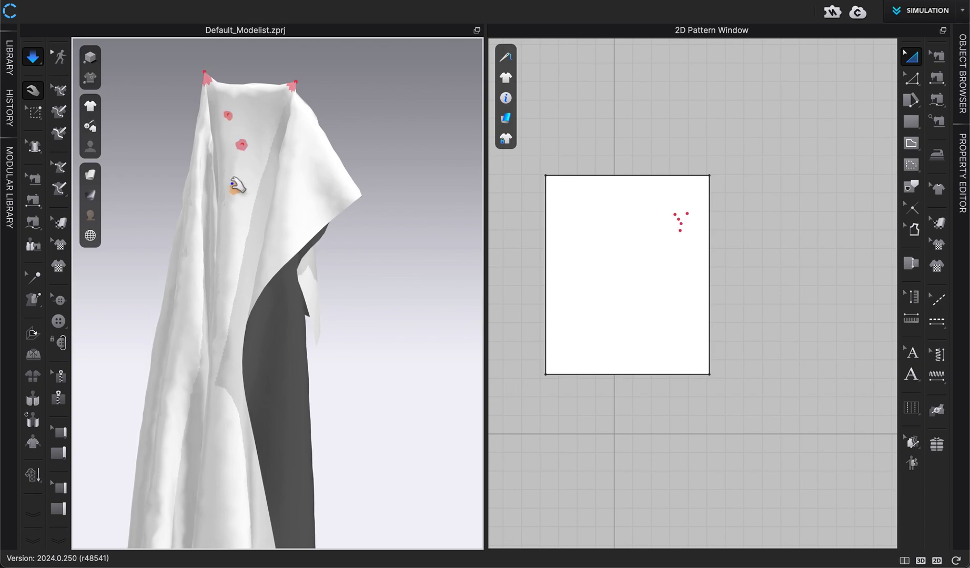
key(w)
key(q)
Remove the upper-right pin and the three pins down the cloth's front, keeping only the pin at the left peak
click(296, 83)
click(243, 146)
click(228, 116)
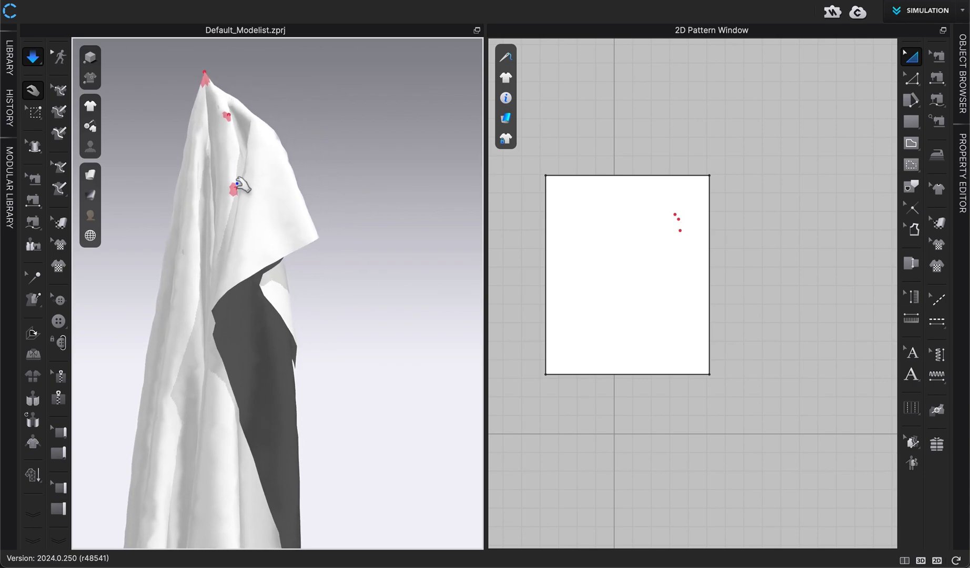
click(235, 188)
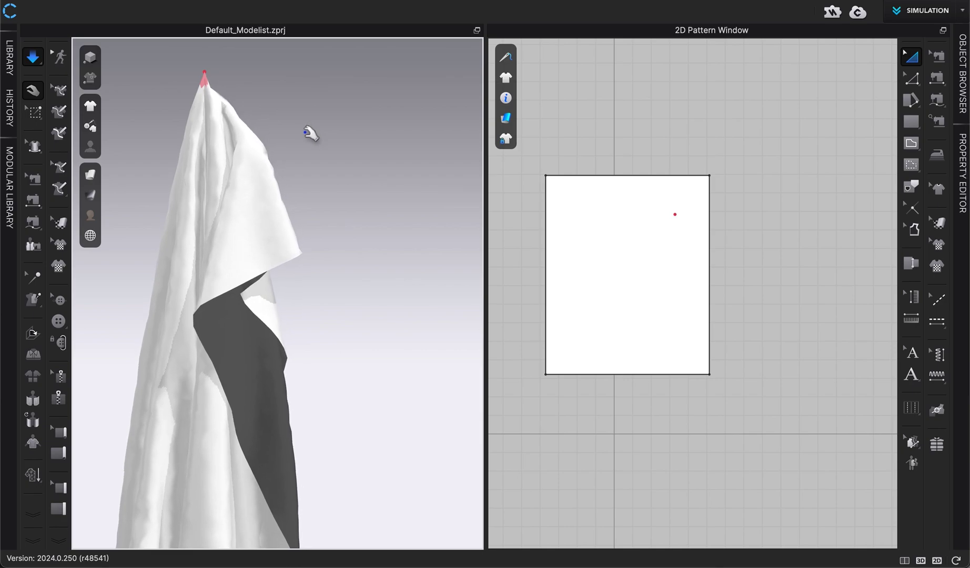
Tug the cloth's loose side corner while the simulation runs to test how it hangs from the single pin
drag(287, 248, 413, 154)
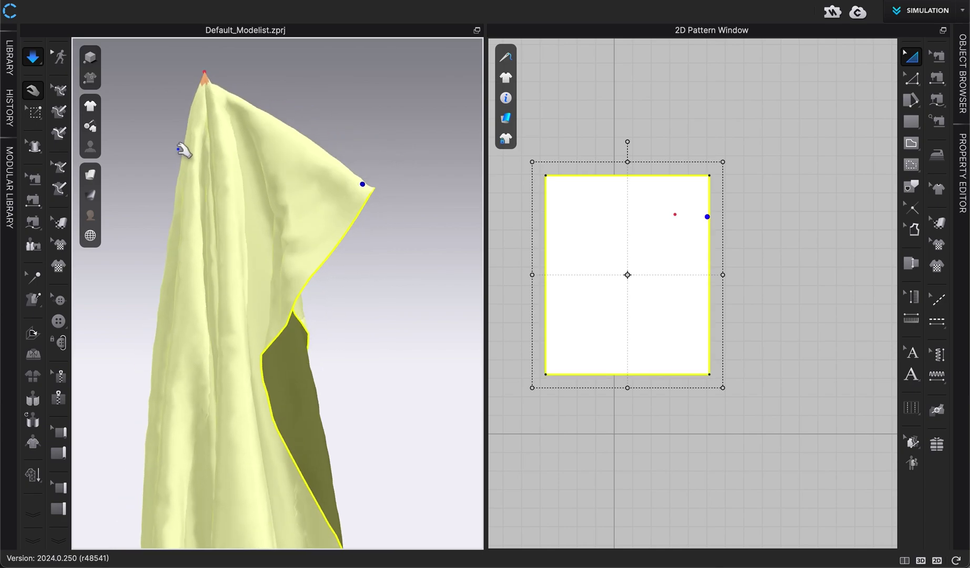
click(33, 112)
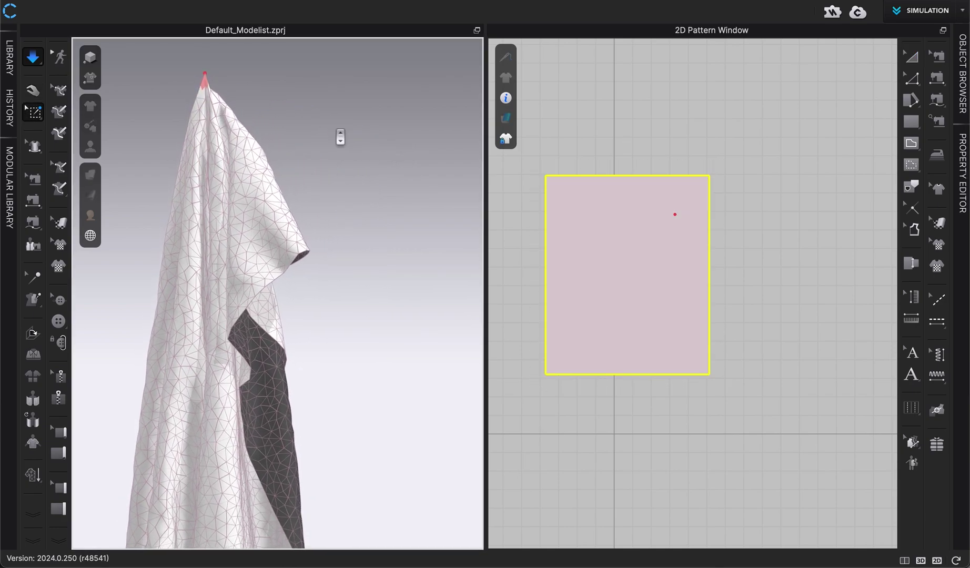
scroll(341, 137, down, 3)
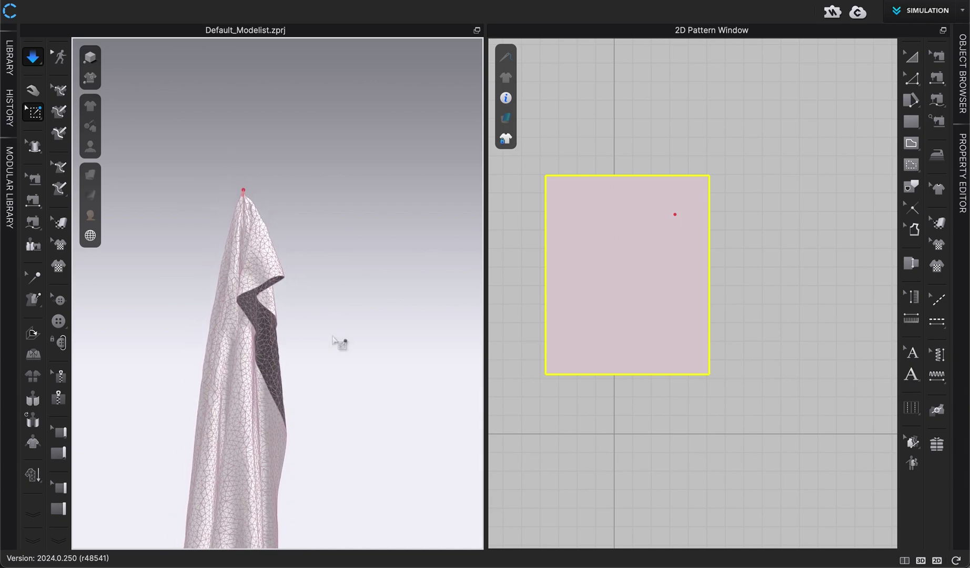
middle_drag(332, 336, 340, 195)
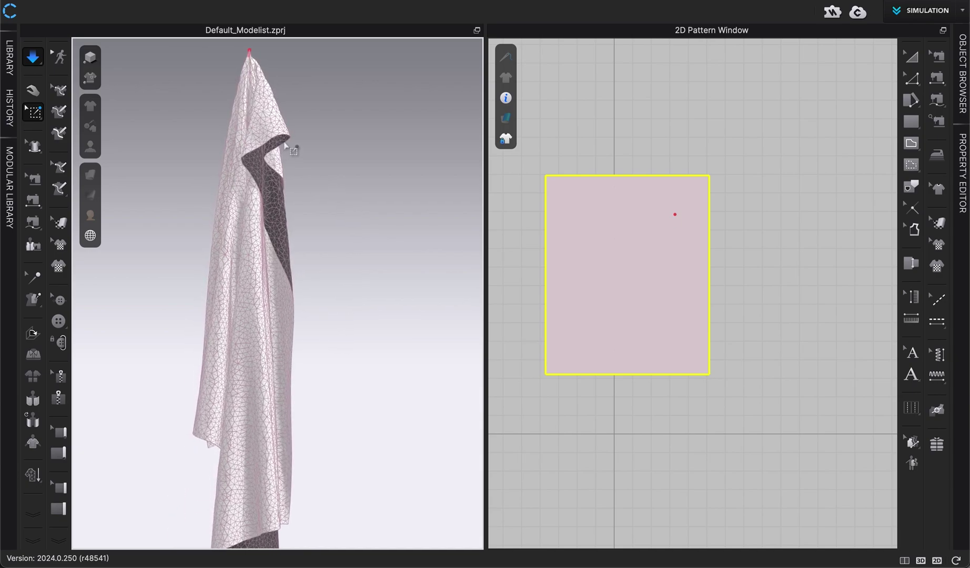
key(q)
click(267, 128)
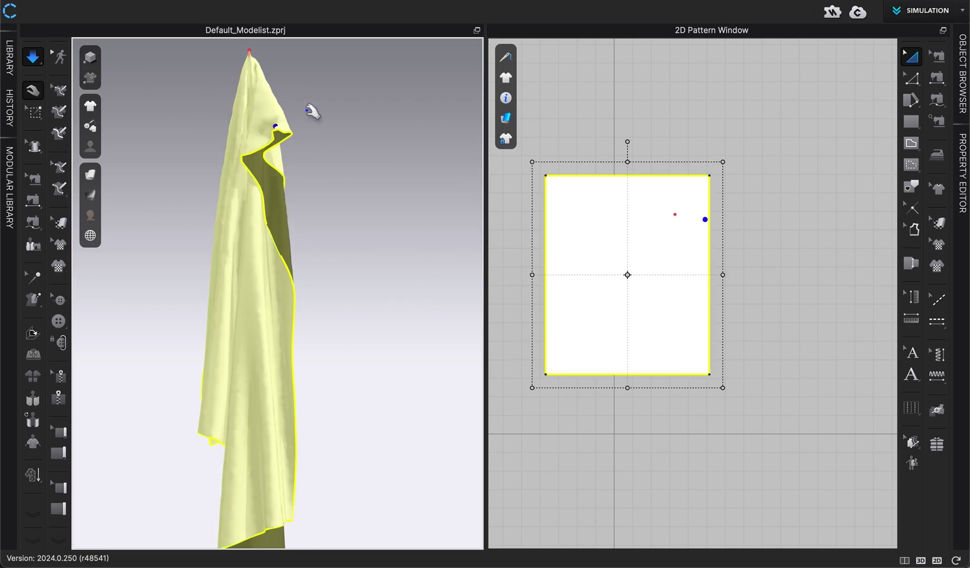
Pin the mesh point at the pattern piece's top-right corner in the 2D pattern window
click(34, 113)
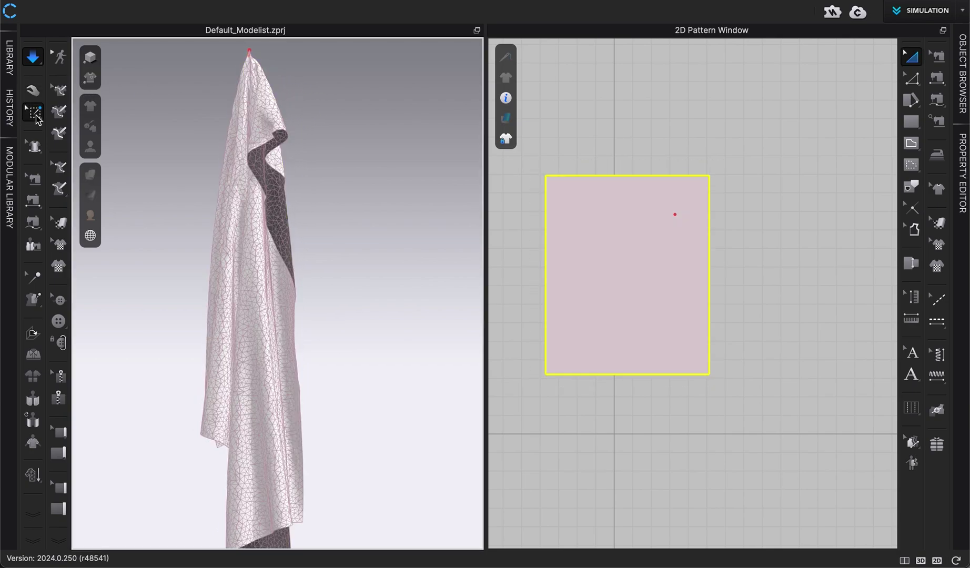
scroll(715, 185, up, 2)
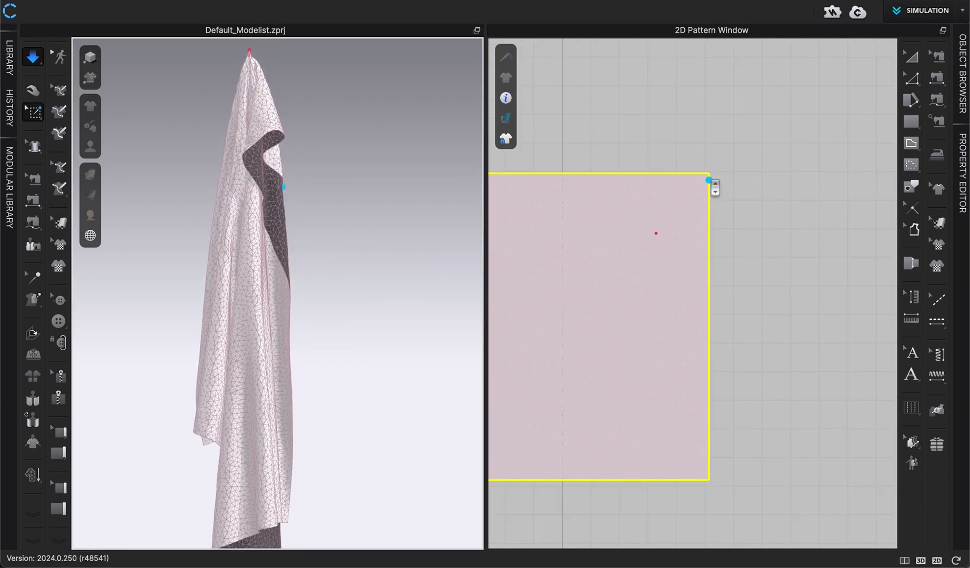
scroll(714, 184, up, 4)
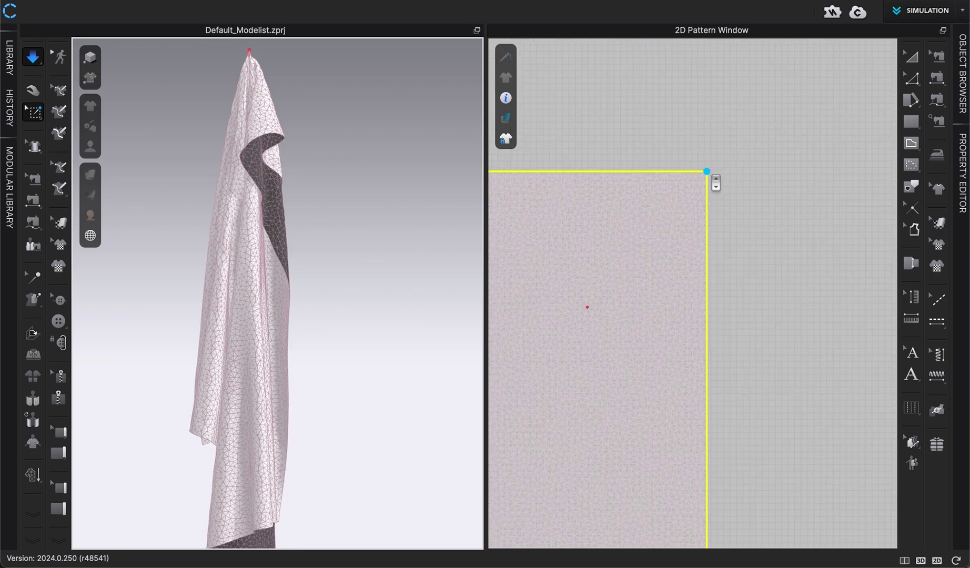
click(705, 169)
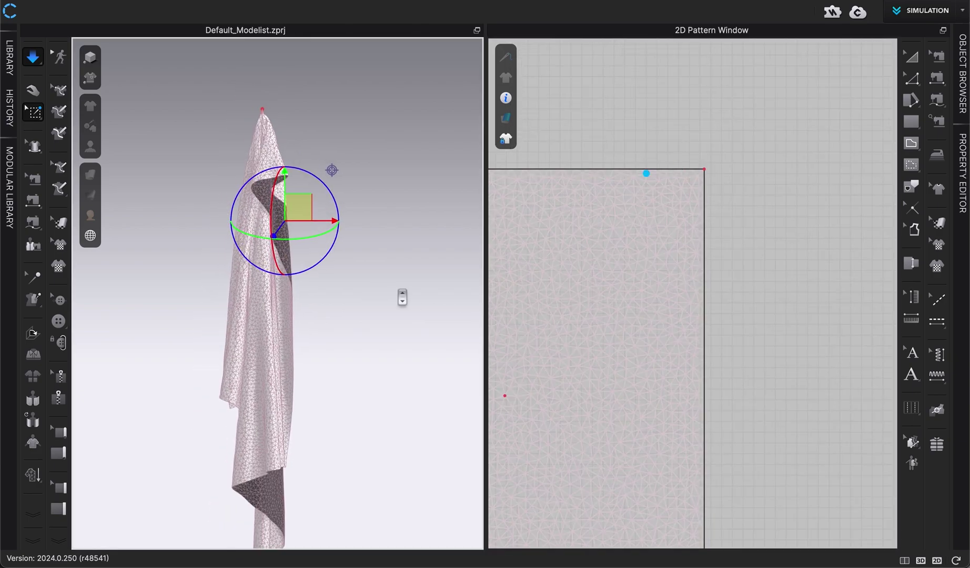
Pin the pattern piece's top-left corner in the 2D pattern window and delete the old pin at the cloth's peak
middle_drag(402, 297, 494, 298)
scroll(539, 276, down, 4)
middle_drag(542, 276, 750, 275)
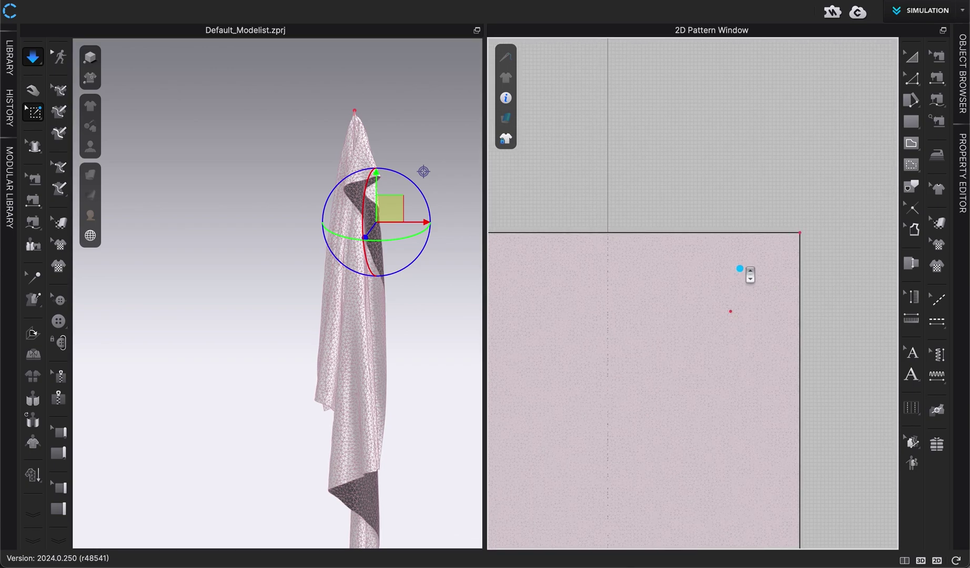
scroll(747, 274, down, 2)
middle_drag(554, 273, 718, 276)
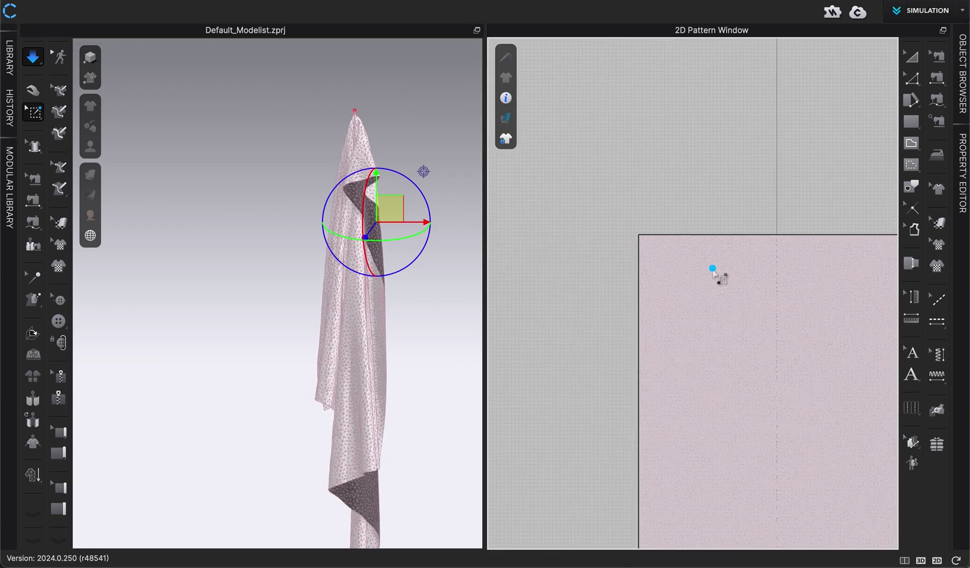
click(638, 235)
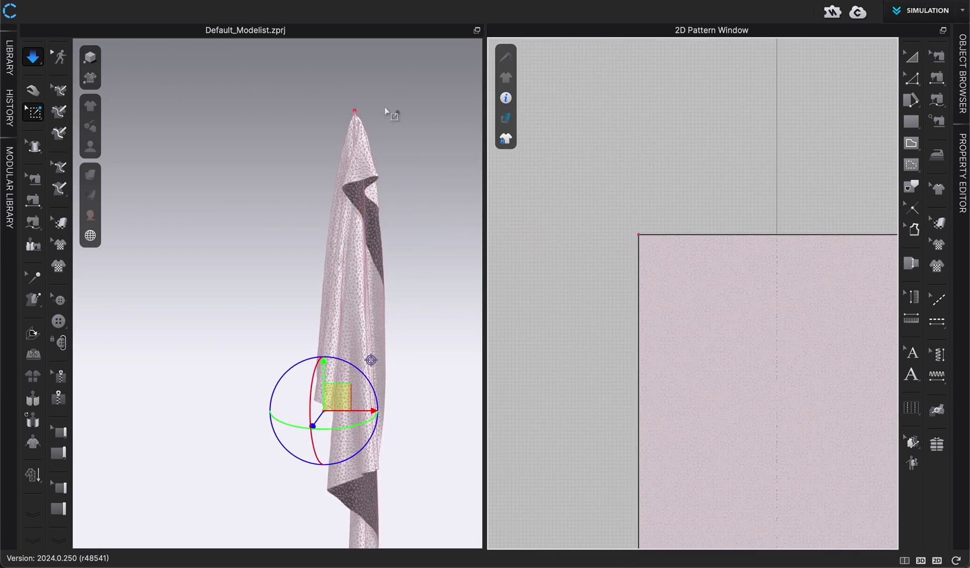
click(355, 111)
key(Delete)
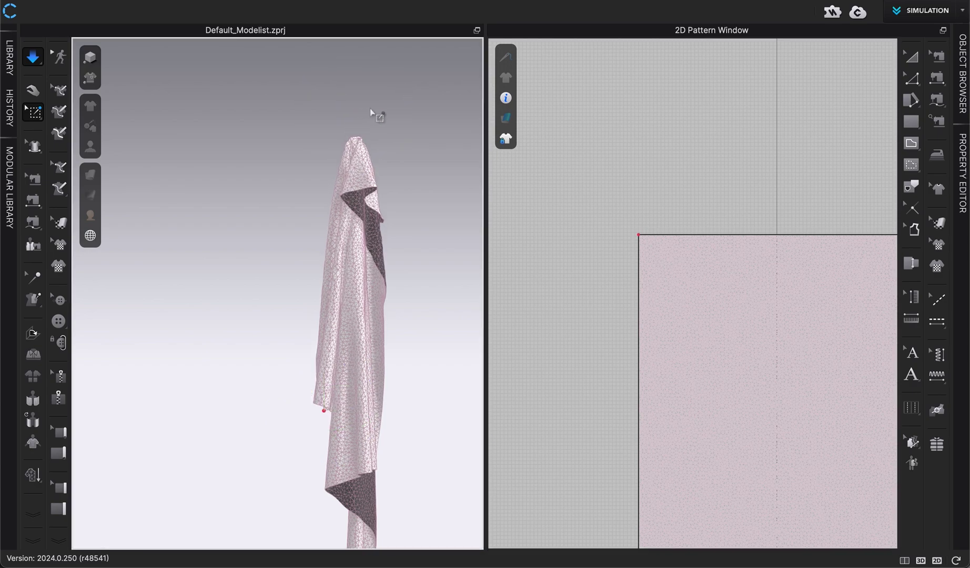
Pull the two corner pins apart and upward in 3D so the cloth hangs open between them above the floor
scroll(375, 115, down, 1)
scroll(374, 116, down, 3)
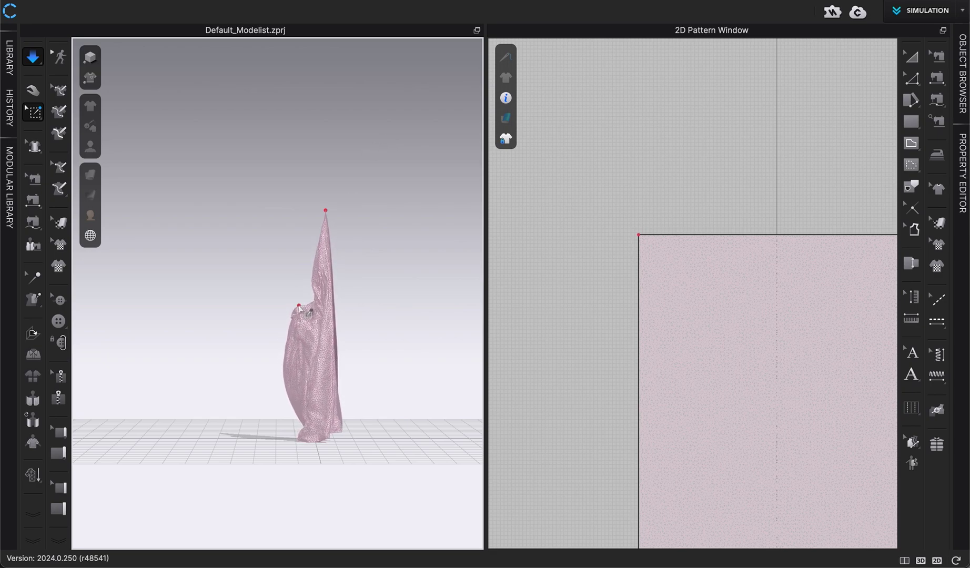
drag(263, 218, 200, 190)
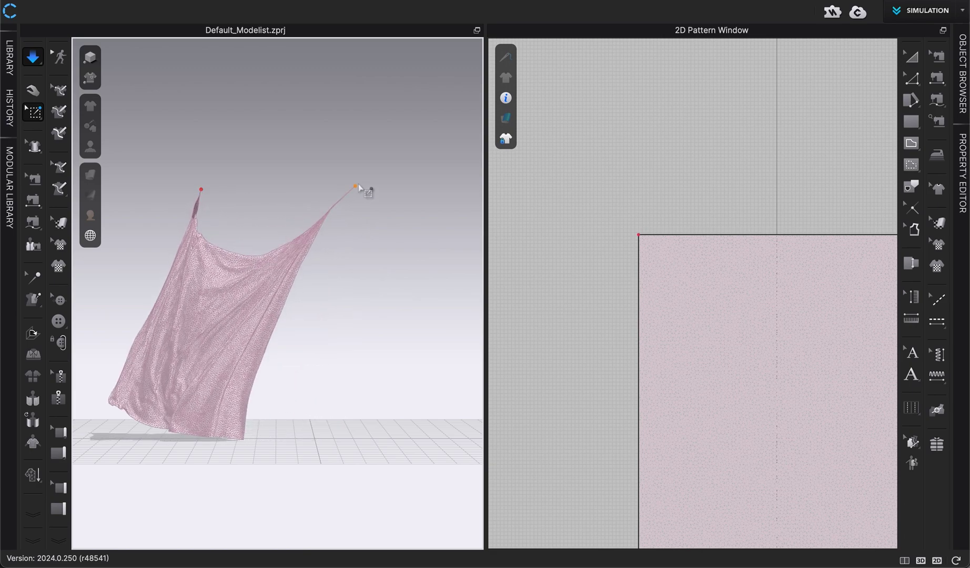
drag(358, 186, 376, 161)
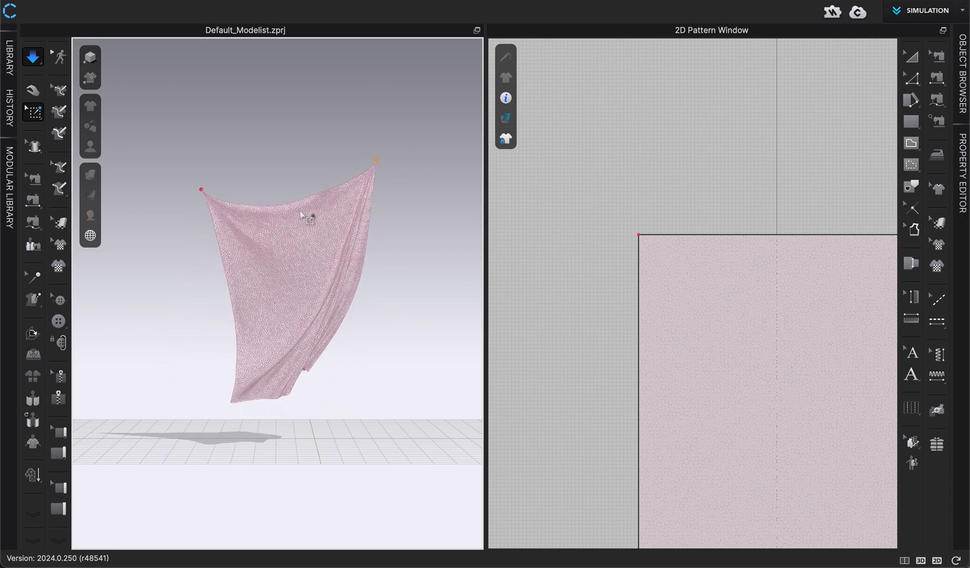
Pin a mesh point near the middle of the pattern's top edge, inspect the draped cloth, and delete that pin
click(795, 235)
click(310, 125)
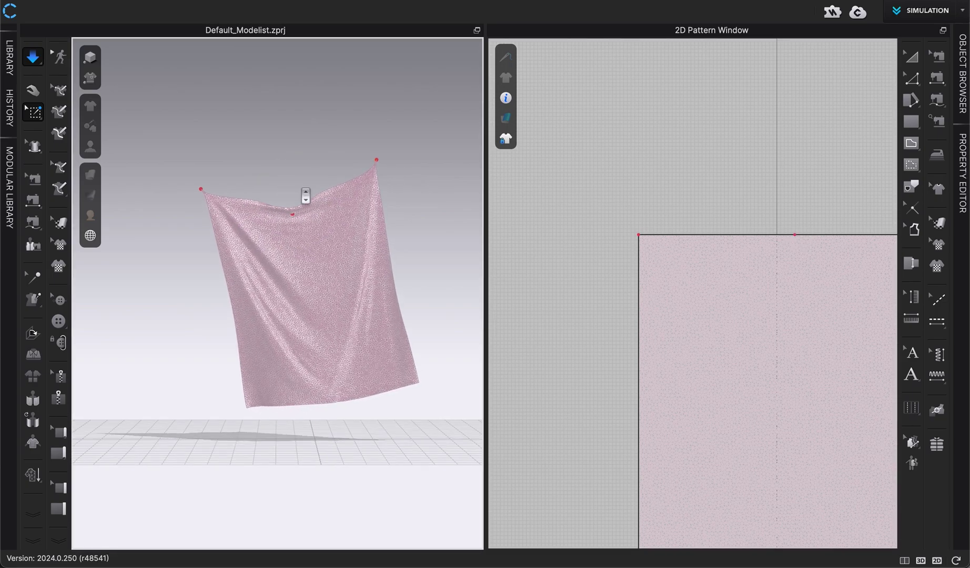
mouse_move(305, 195)
right_down()
mouse_move(299, 223)
mouse_move(310, 184)
right_up()
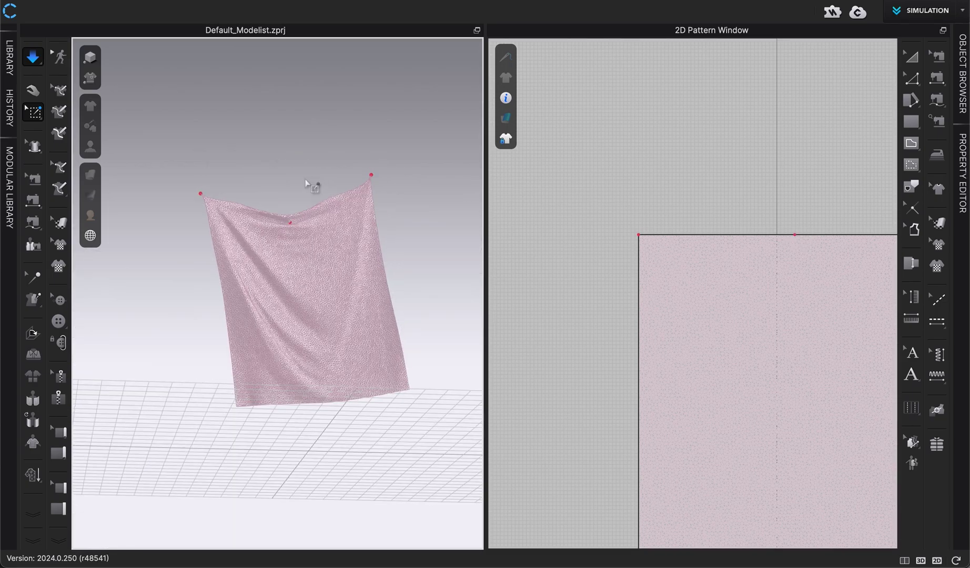
click(295, 223)
key(Delete)
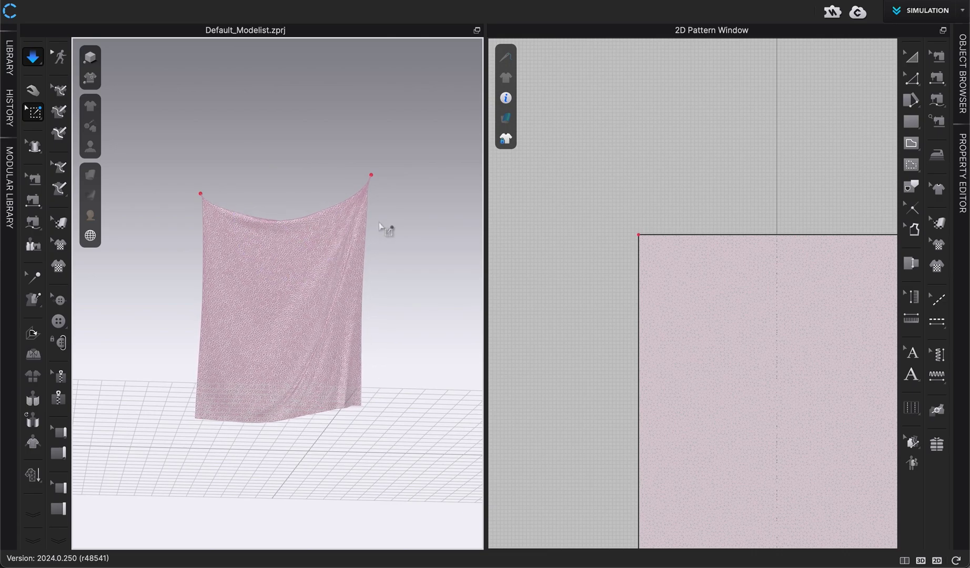
Move the left corner pin inward, and with the simulation paused pin a block of mesh points around that corner before resuming
scroll(372, 242, up, 5)
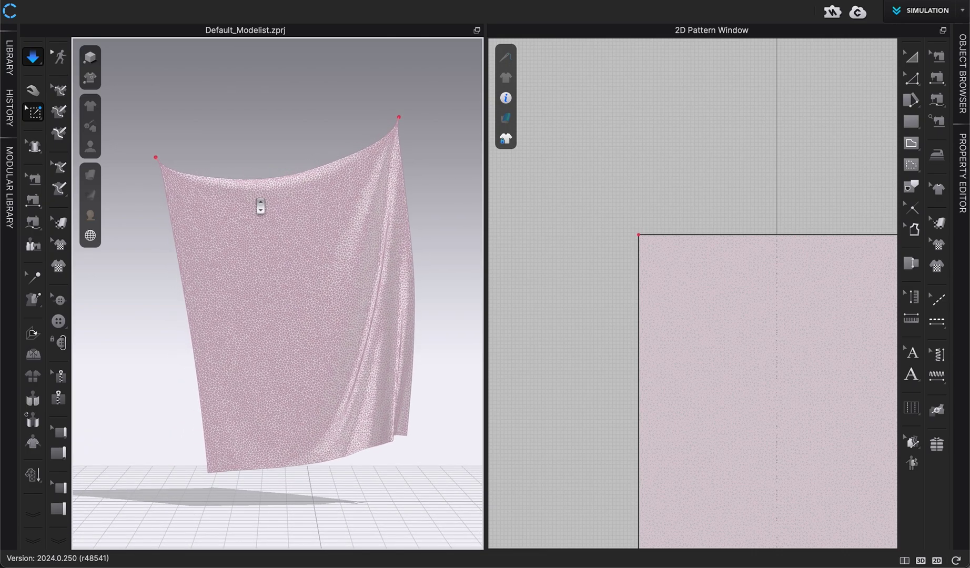
drag(156, 158, 192, 135)
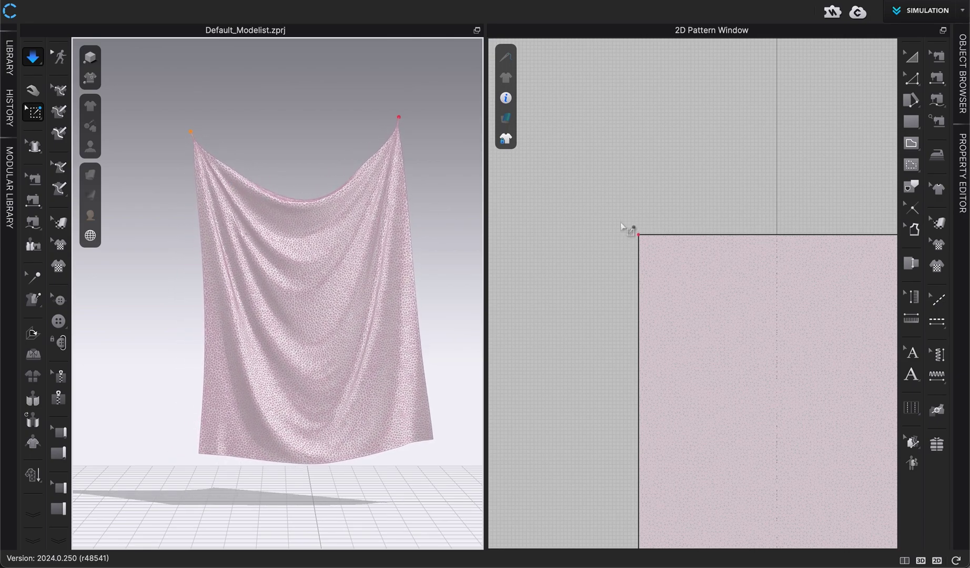
click(638, 235)
key(space)
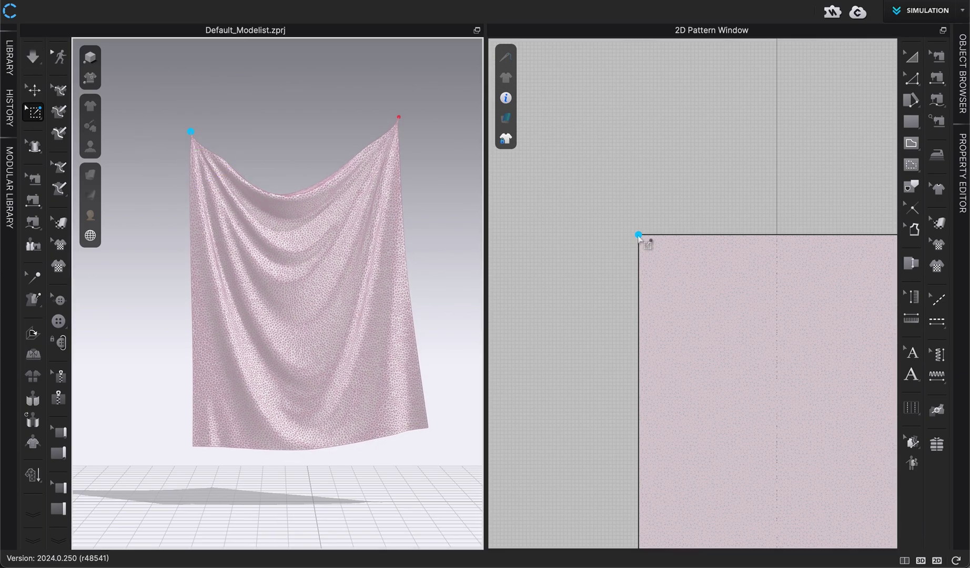
drag(174, 126, 240, 147)
key(space)
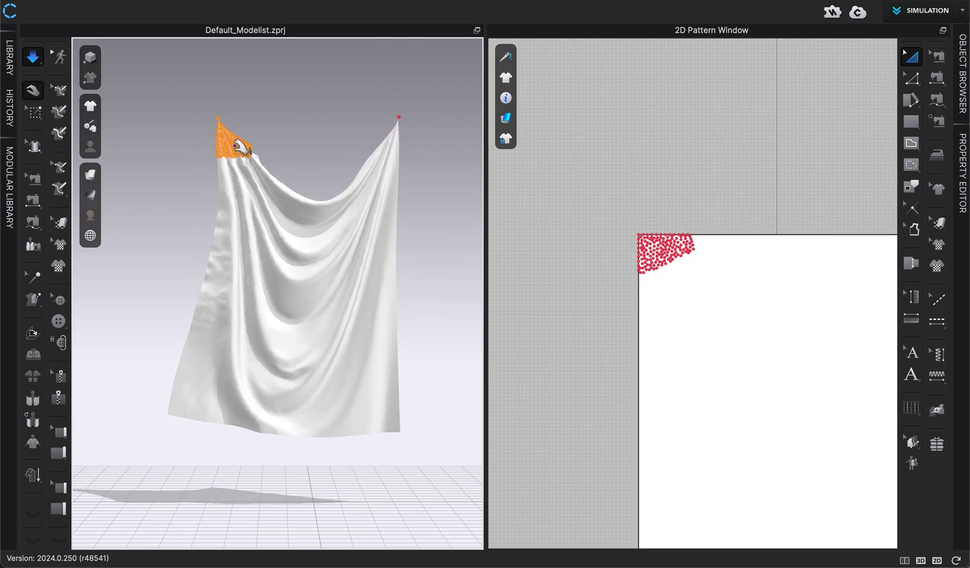
Move the right corner pin and the left pin block closer together, and tug the lower hem during simulation
click(397, 117)
drag(398, 118, 356, 125)
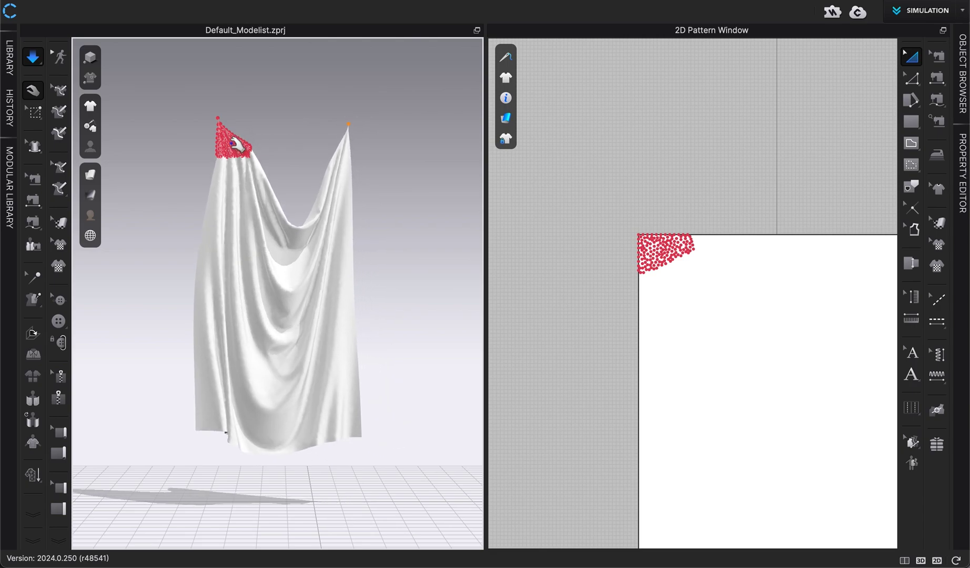
drag(234, 138, 267, 136)
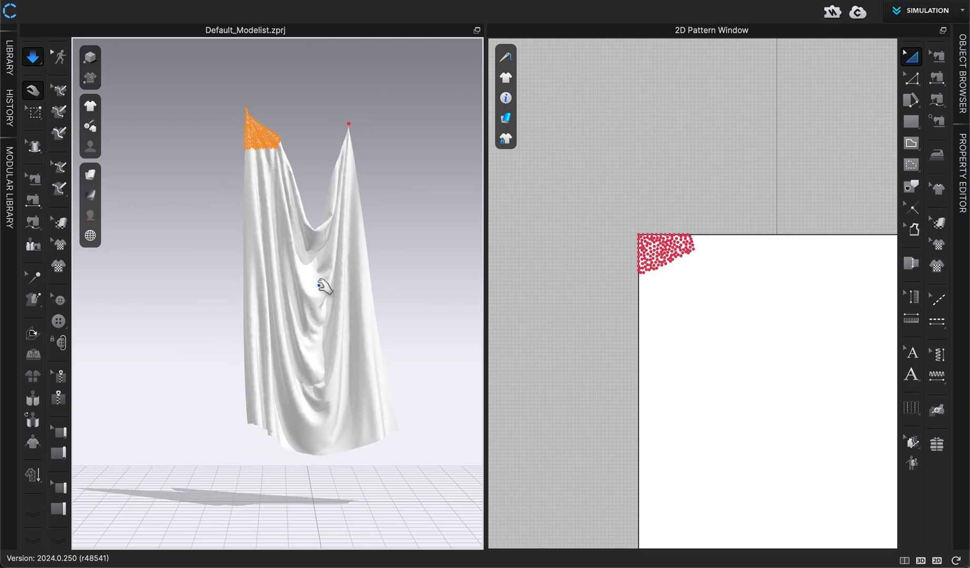
click(244, 415)
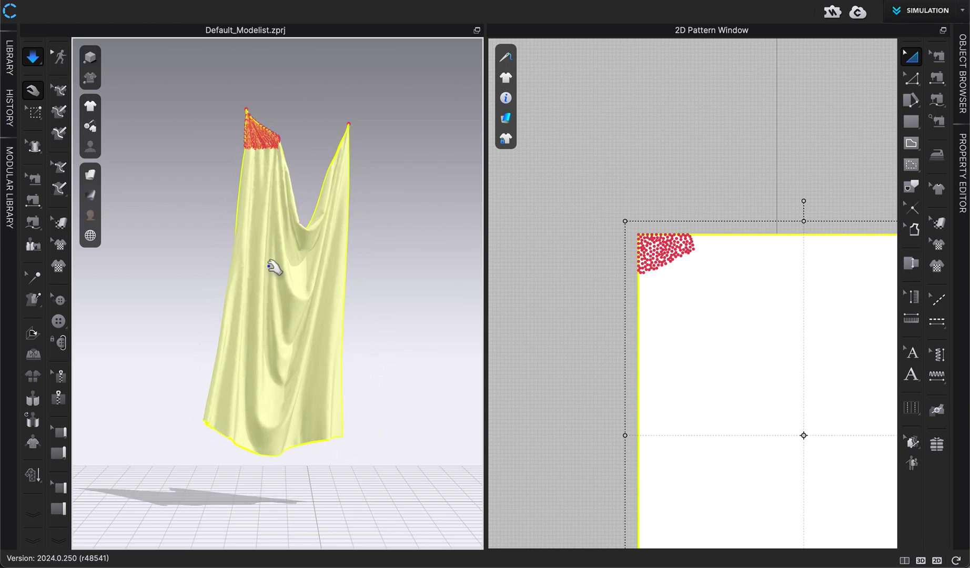
click(416, 279)
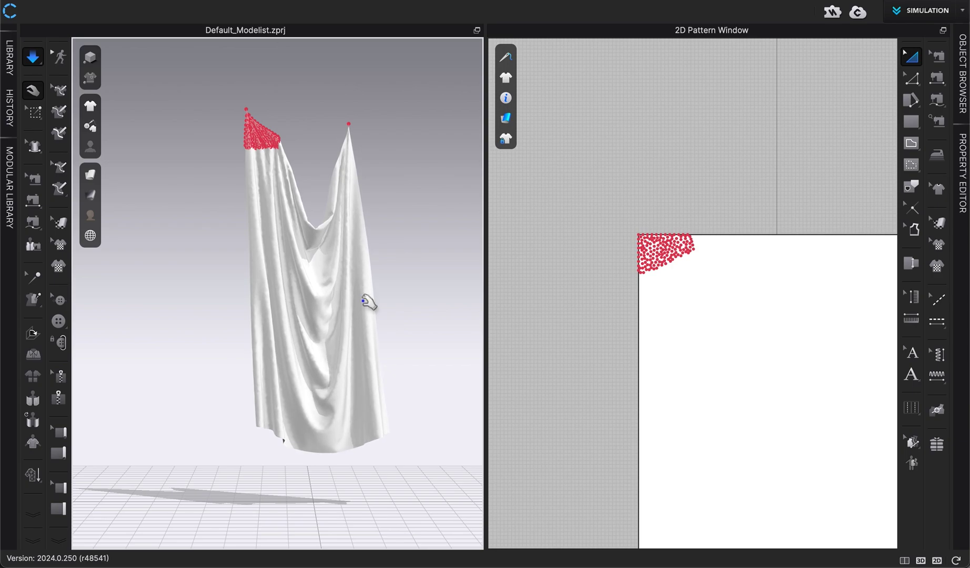
Pause the simulation and delete the left corner's pin block and the remaining right corner pin
key(space)
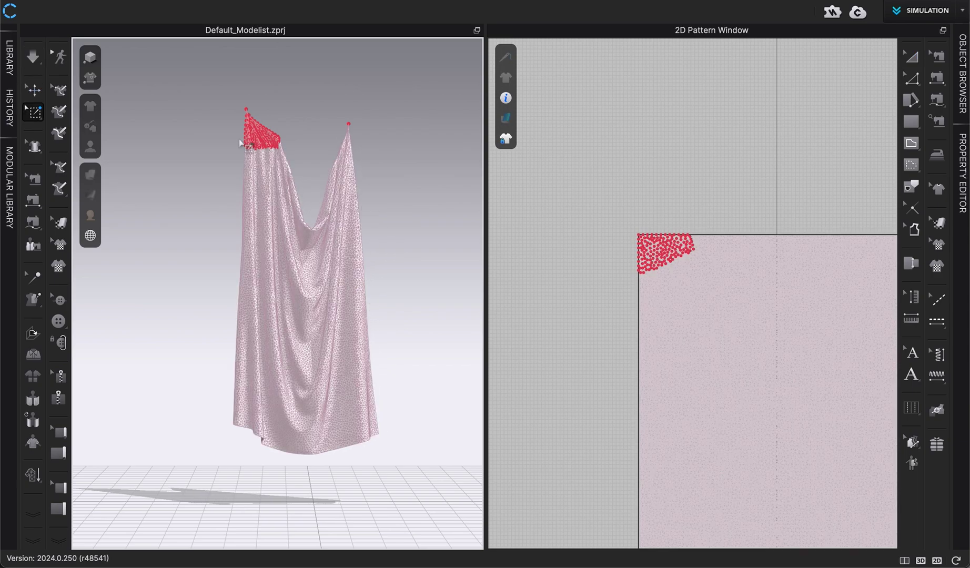
key(Delete)
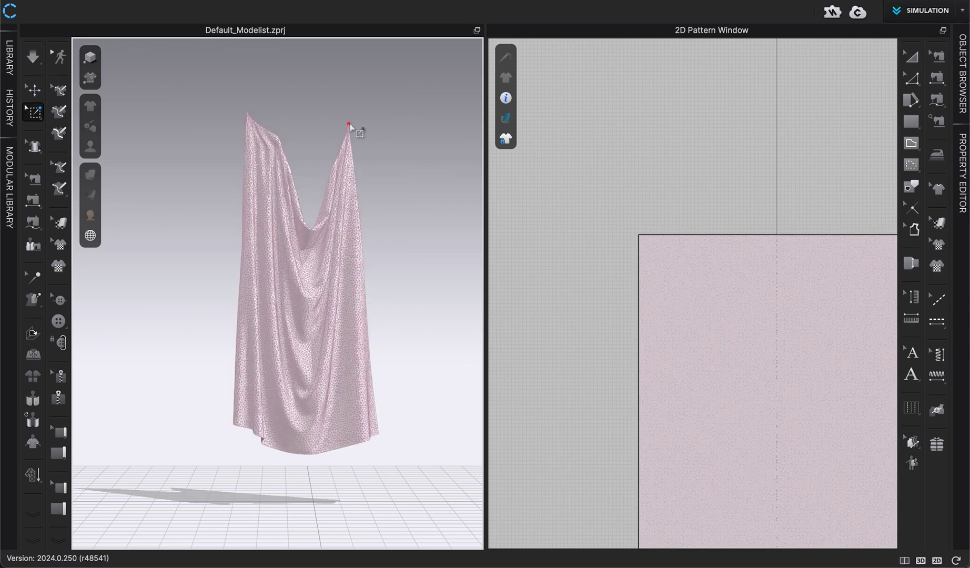
click(33, 90)
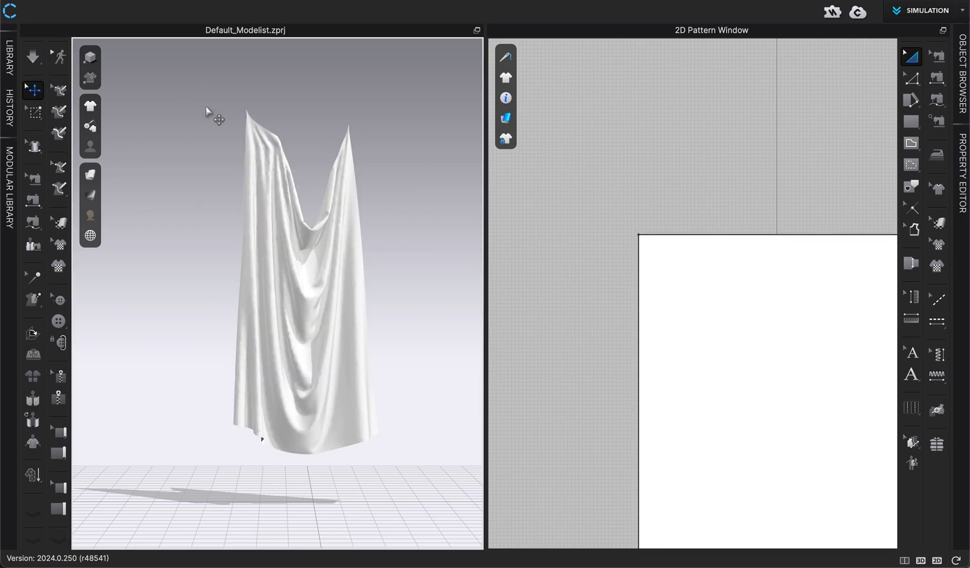
Select the unpinned cloth and move it up and to the left in the 3D window
right_click(282, 265)
click(330, 76)
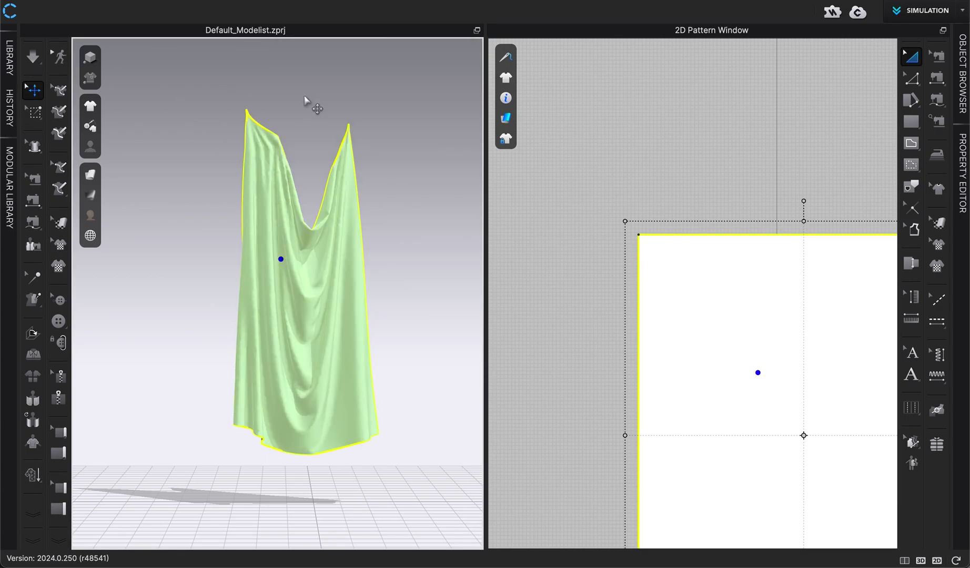
drag(330, 285, 261, 220)
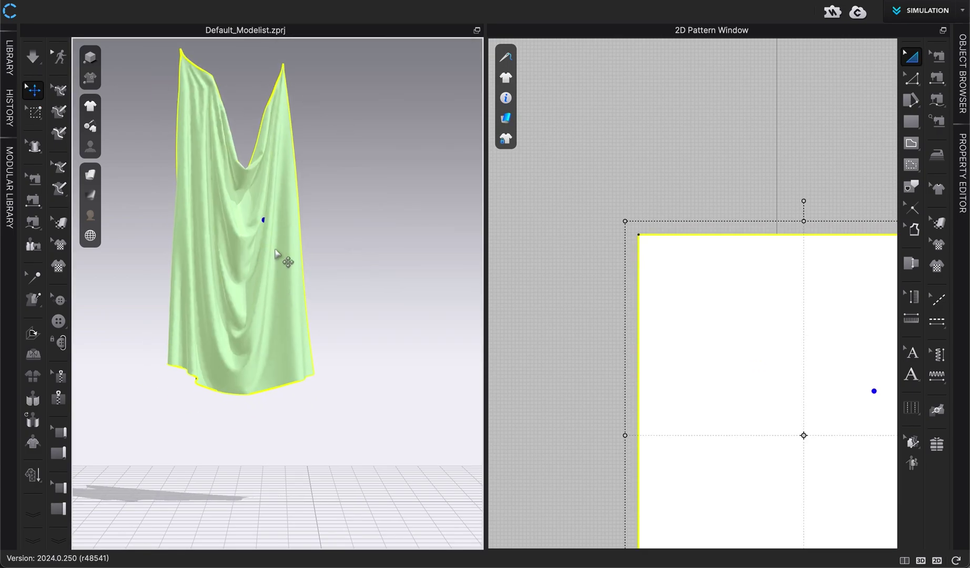
scroll(278, 255, down, 5)
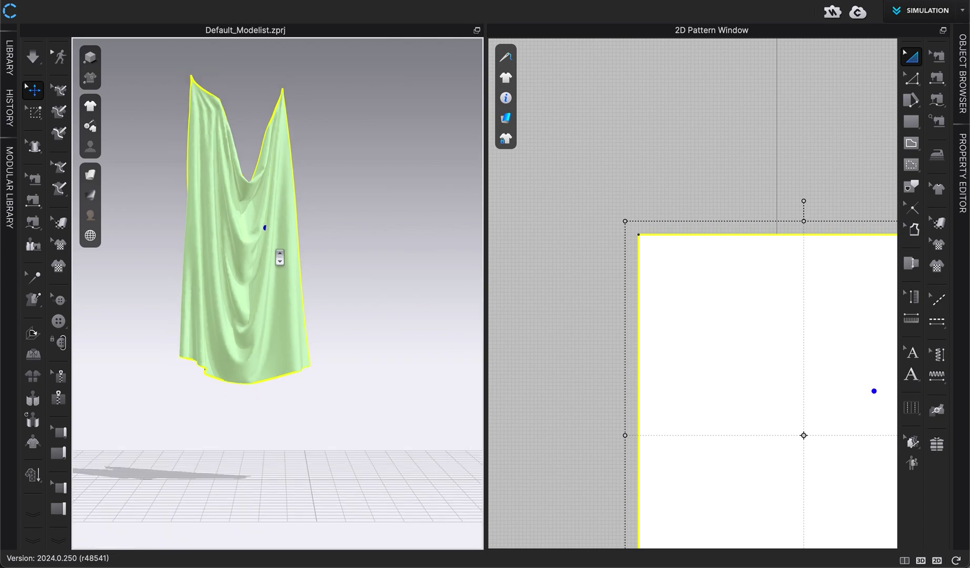
Briefly run the simulation, then move the draped cloth further left in the 3D window and deselect it
click(308, 245)
key(space)
drag(241, 265, 177, 301)
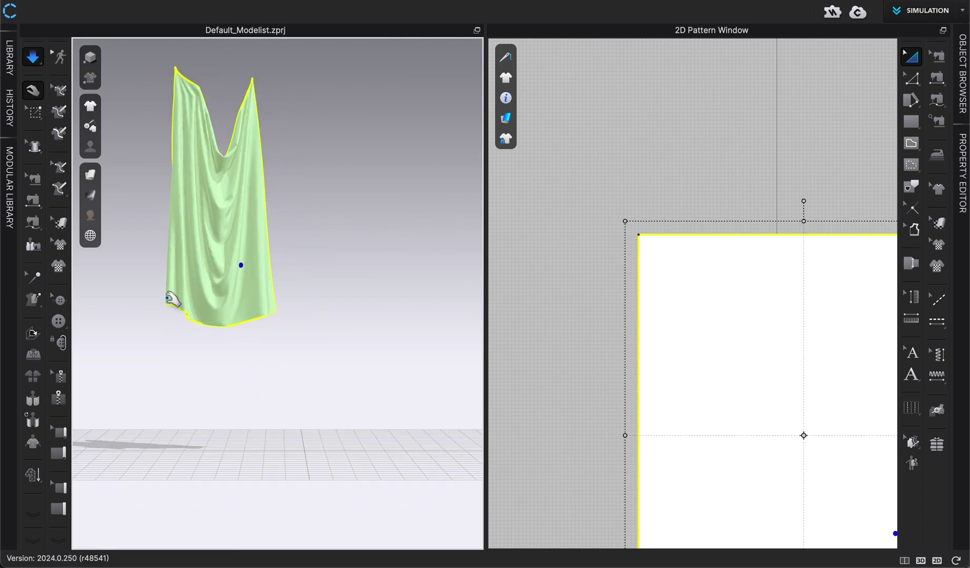
key(space)
drag(223, 280, 162, 282)
click(324, 277)
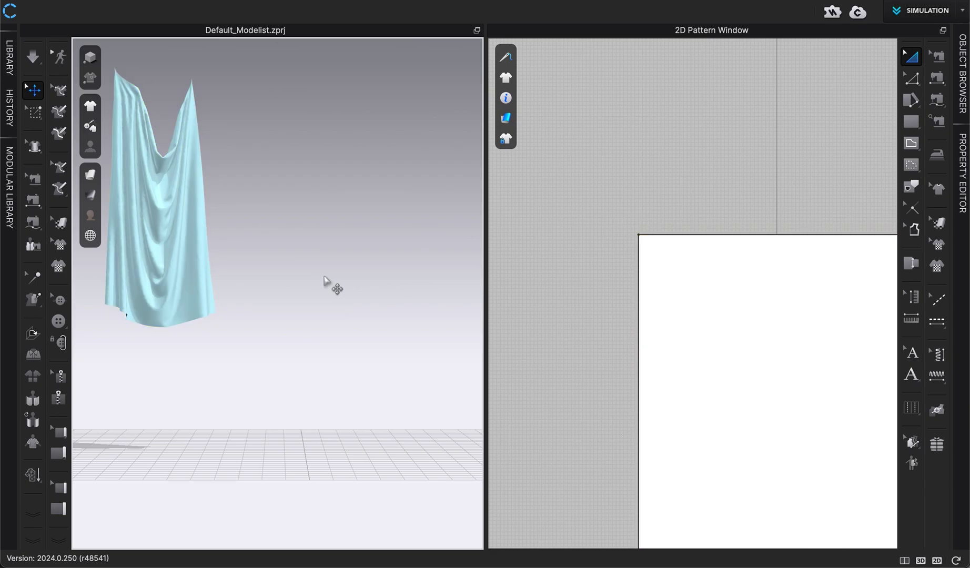
Add Female_T-shirt.zpac from the library's Garment folder to the scene with the Add load type, together with the FV2_Feifei.avt avatar
click(10, 68)
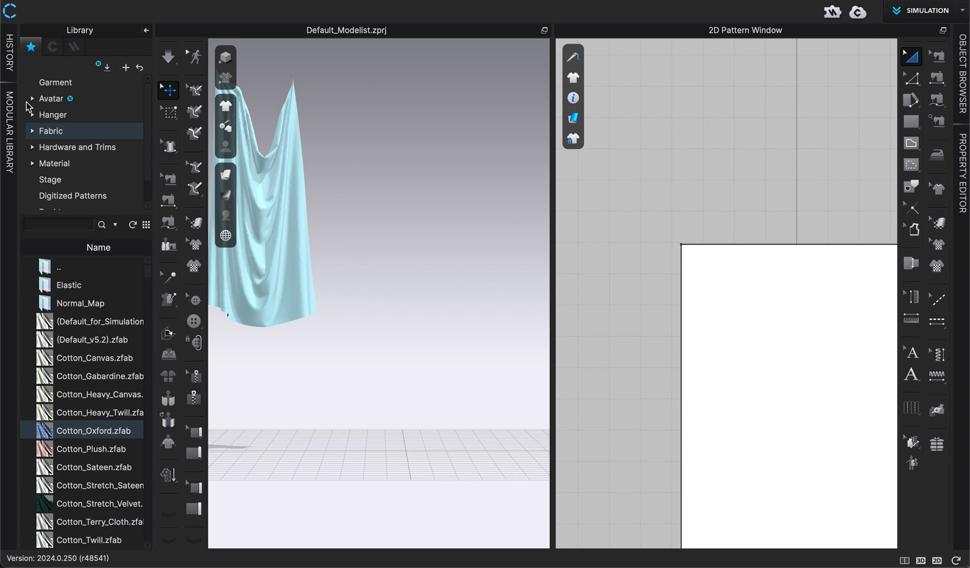
click(56, 83)
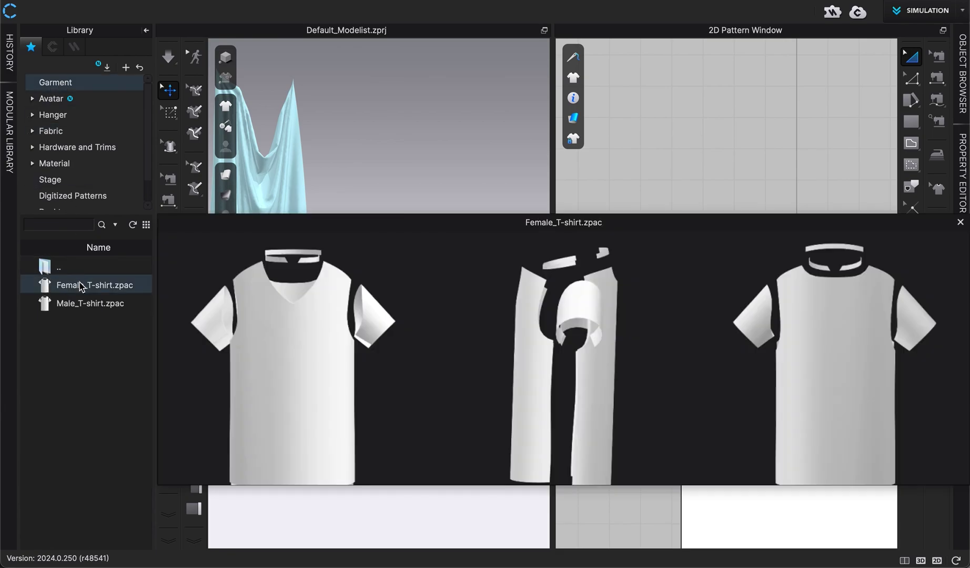
right_click(80, 284)
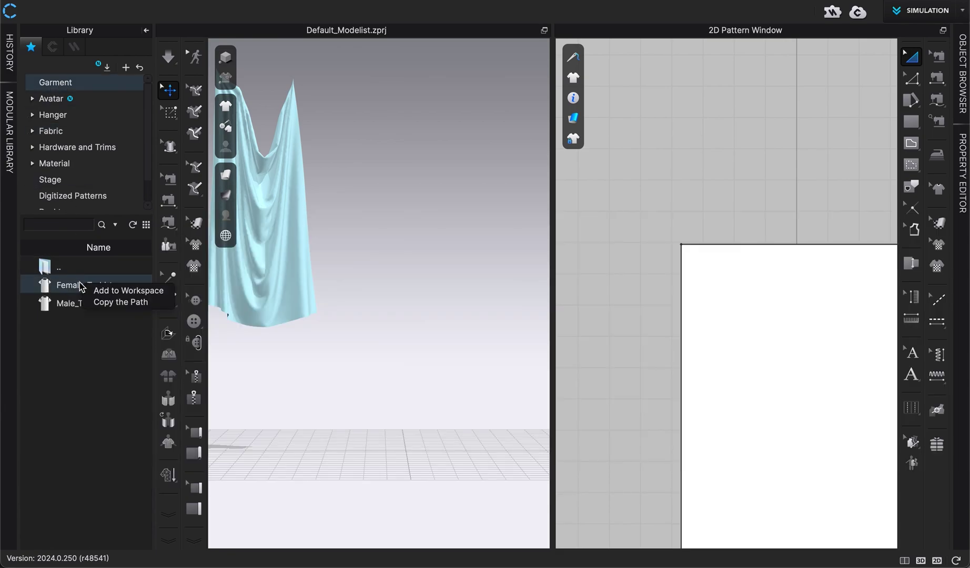
click(108, 293)
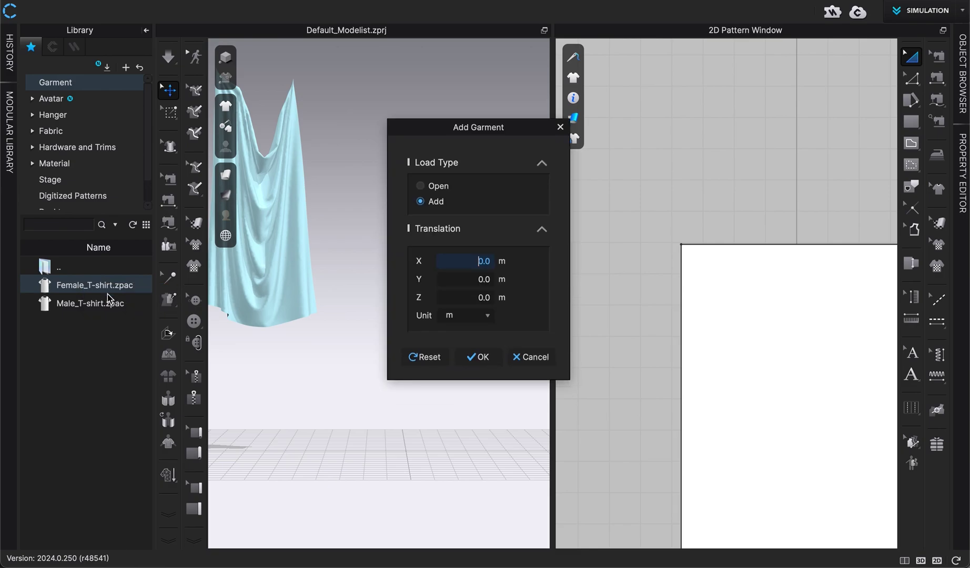
click(473, 356)
click(457, 315)
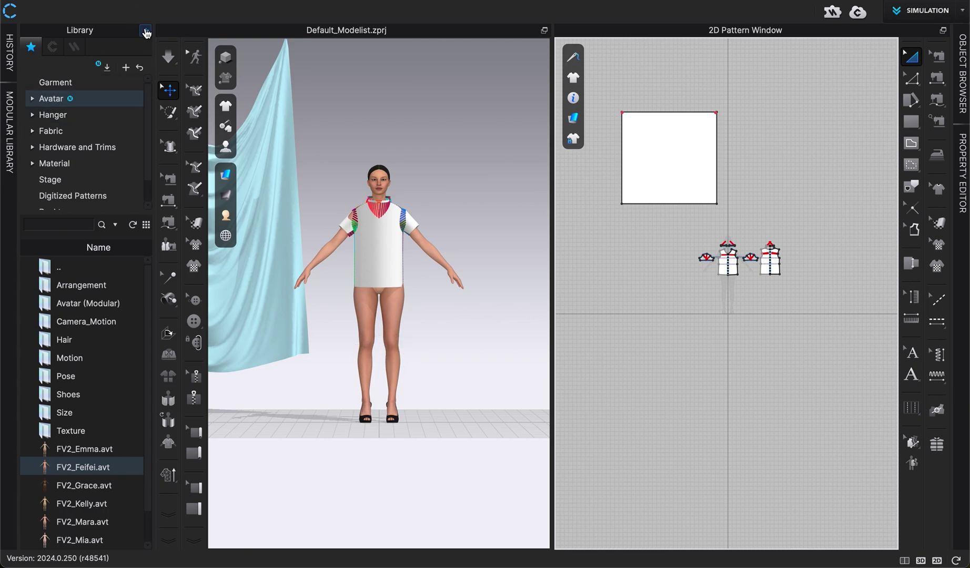
Collapse the library and simulate the T-shirt so it sews together on the avatar
click(146, 31)
scroll(370, 260, up, 5)
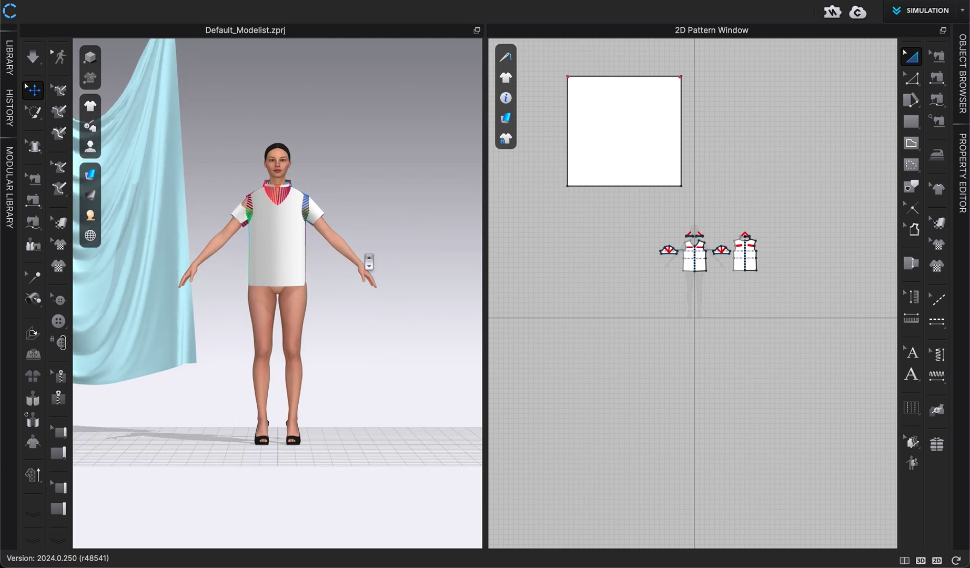
scroll(371, 315, up, 2)
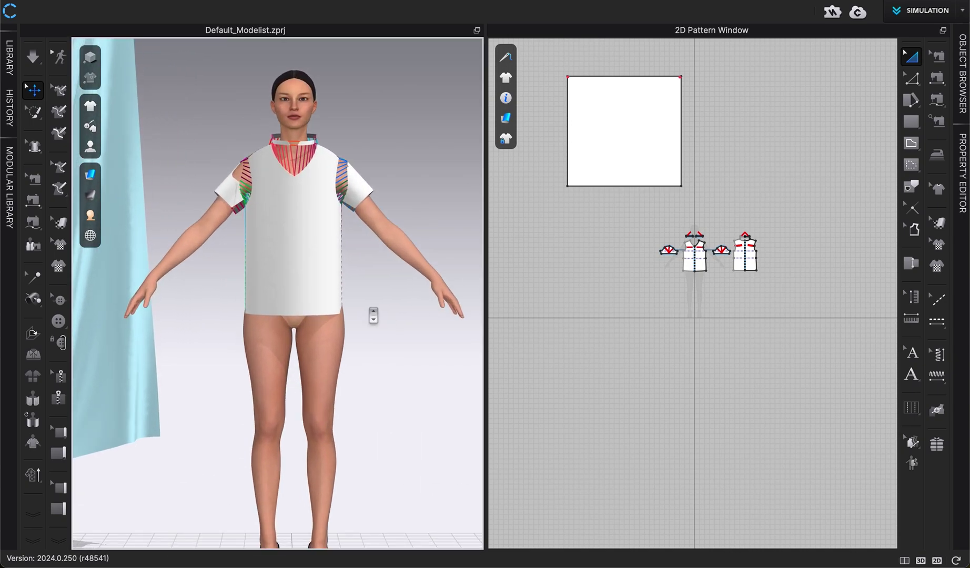
scroll(371, 325, up, 2)
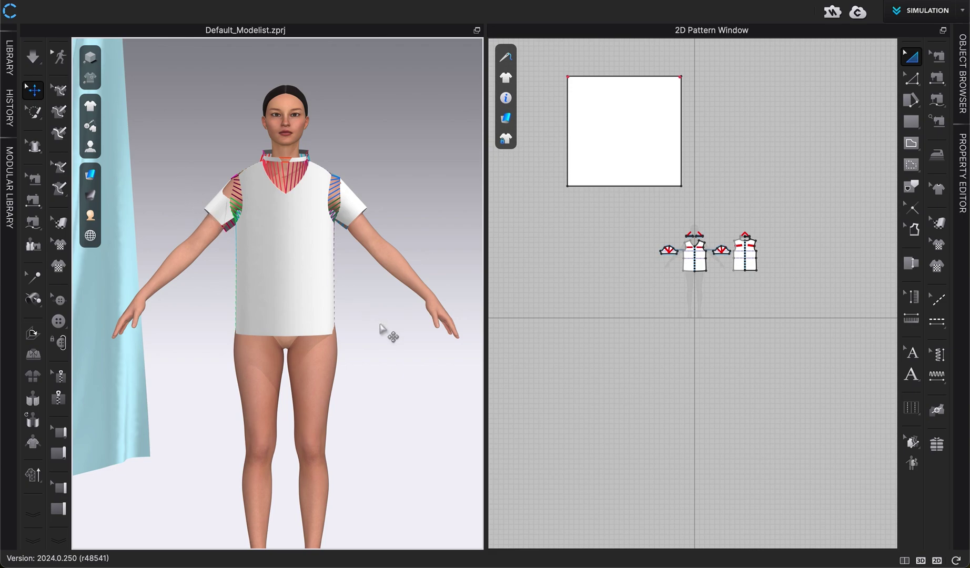
key(space)
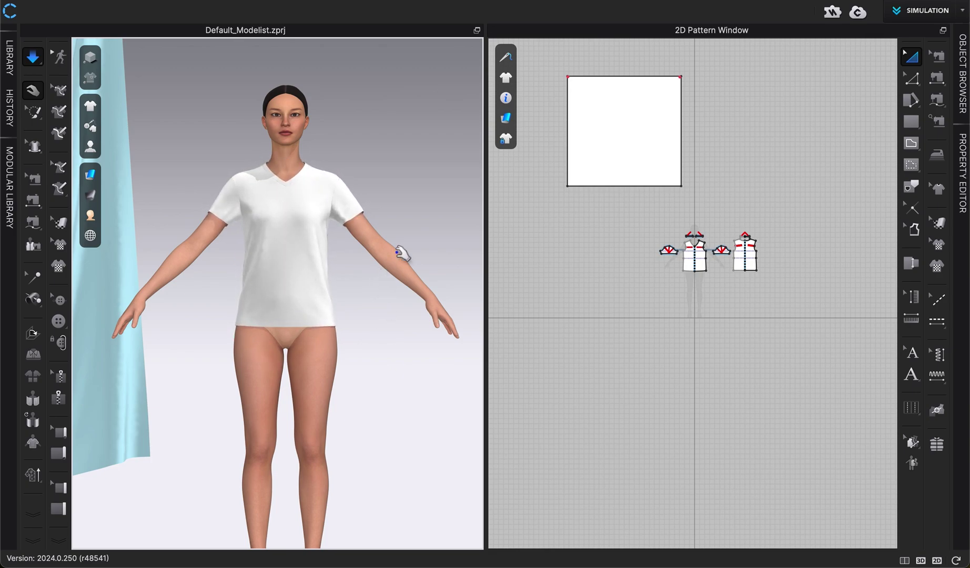
Delete the waist-level points from the side seams of the T-shirt's front and back patterns
scroll(776, 342, up, 6)
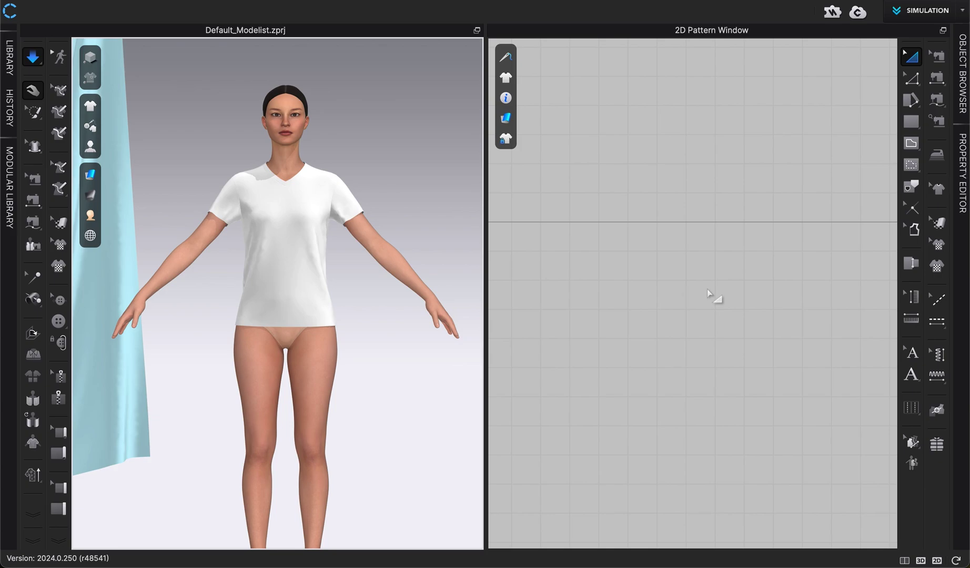
middle_drag(700, 290, 718, 538)
middle_drag(627, 389, 767, 472)
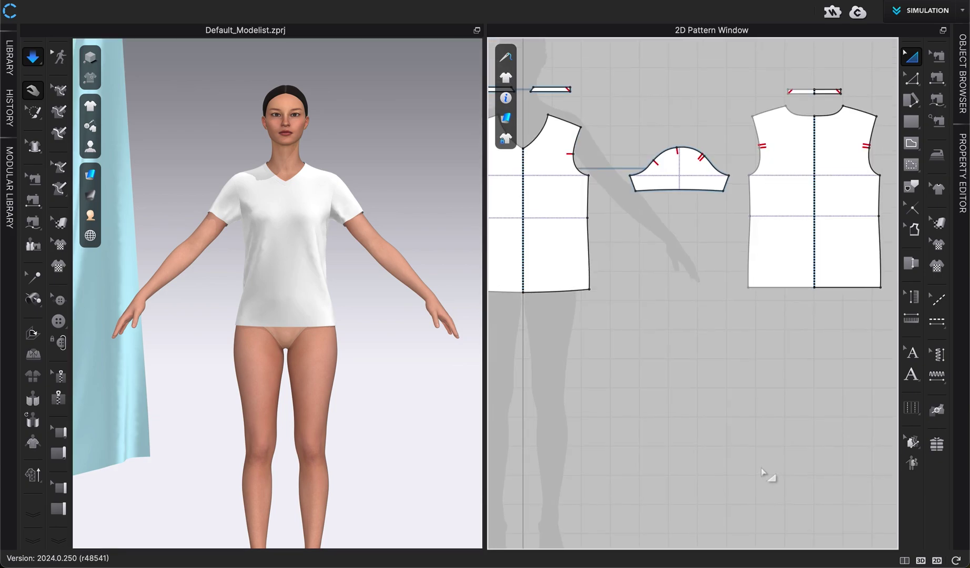
scroll(763, 475, down, 2)
middle_drag(682, 392, 696, 369)
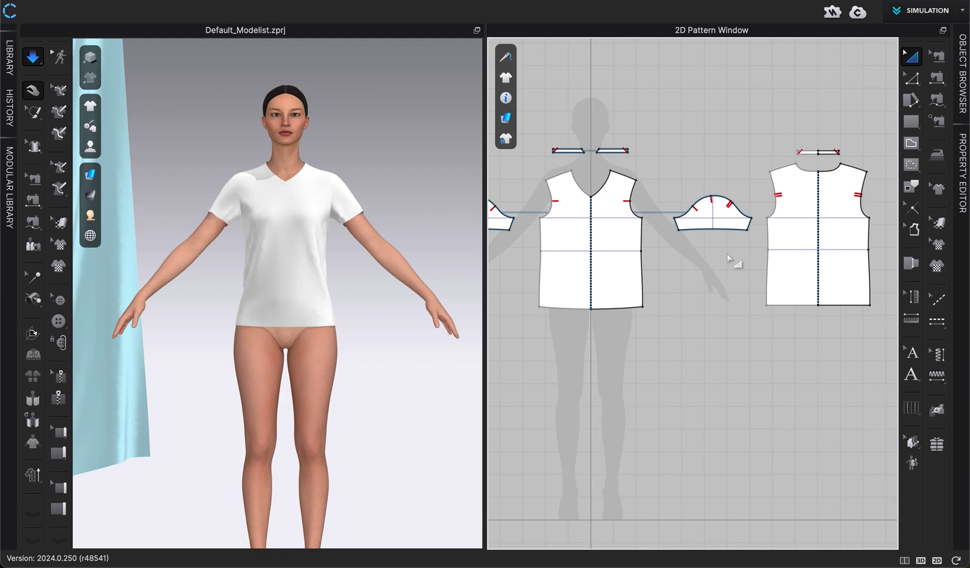
click(811, 260)
click(912, 78)
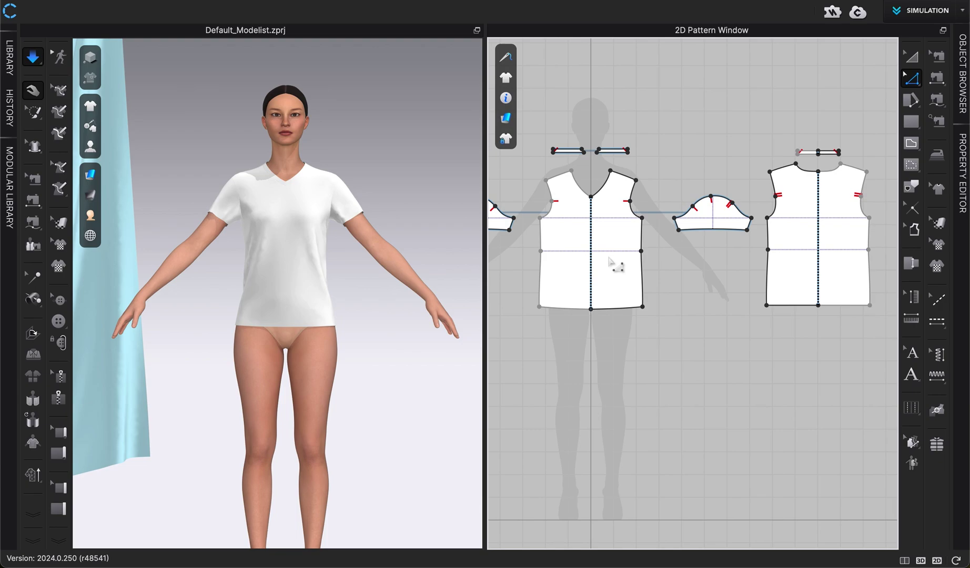
click(541, 251)
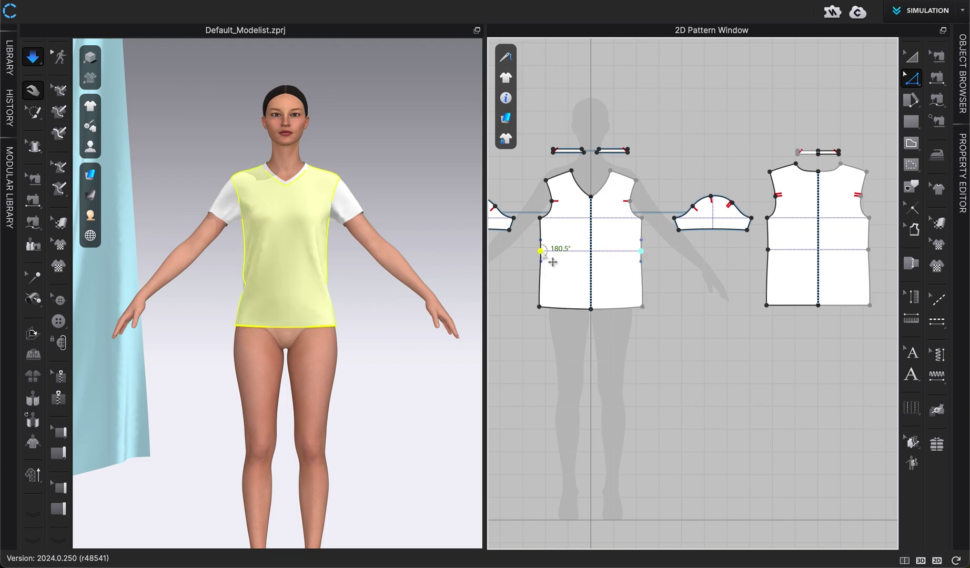
key(Delete)
click(767, 251)
click(622, 325)
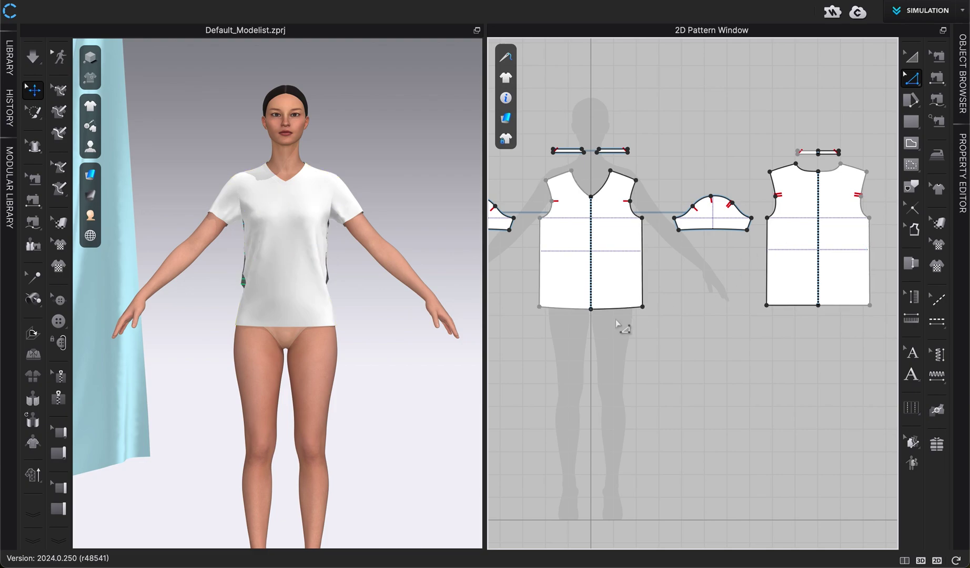
Extend the front pattern's hem down and outward into an A-line dress with side seams about 34.4 long, and curve the hem
click(563, 309)
drag(564, 310, 499, 411)
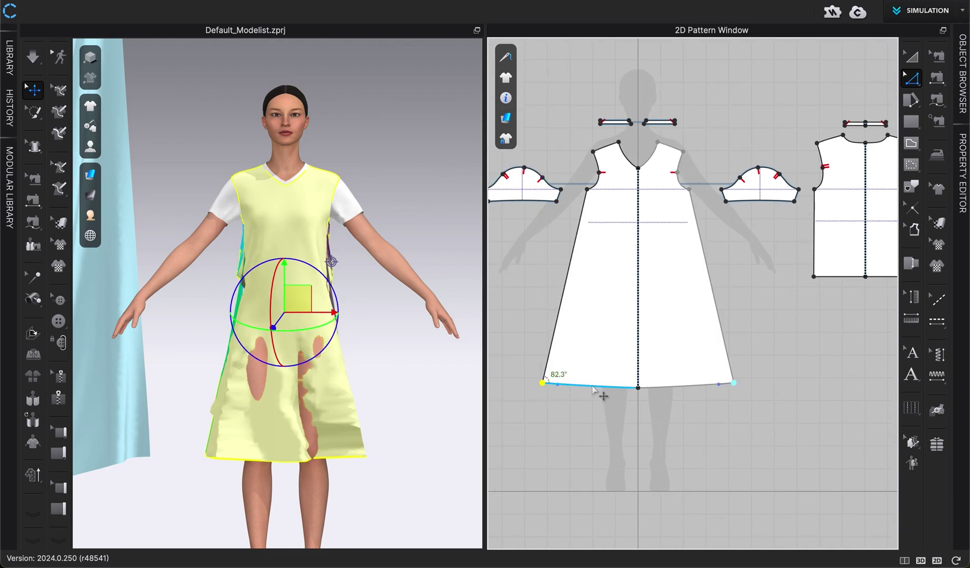
drag(574, 392, 586, 392)
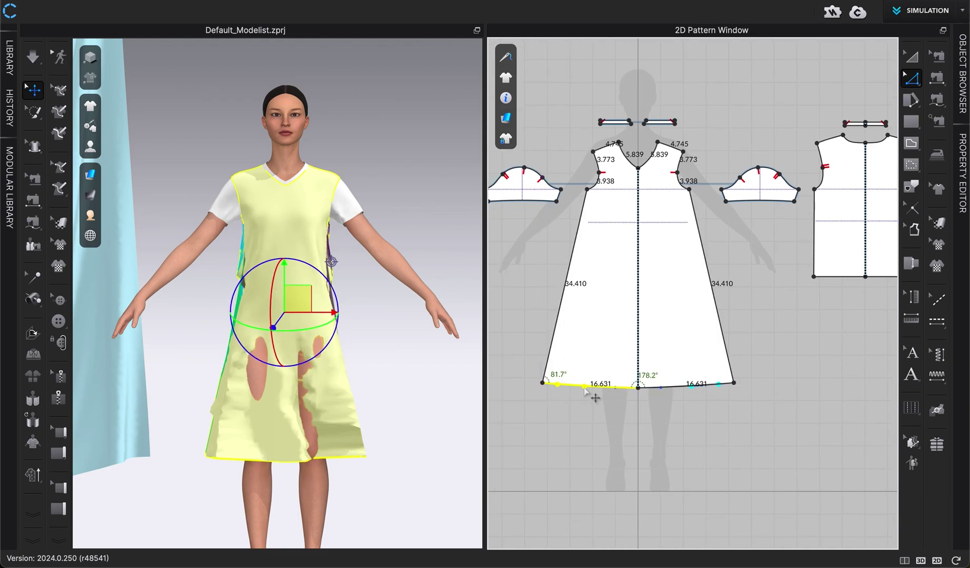
click(611, 396)
click(614, 388)
click(614, 388)
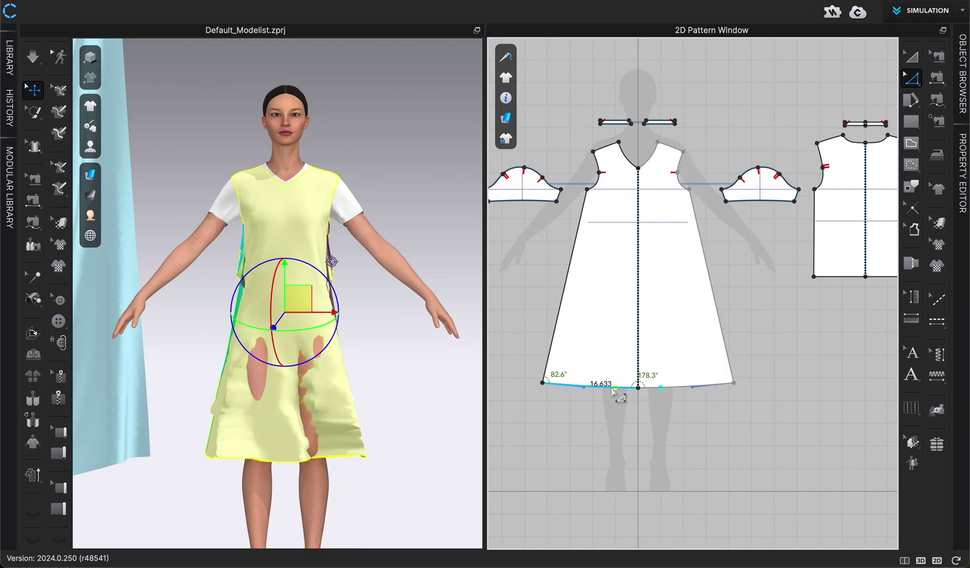
drag(614, 389, 601, 390)
click(601, 415)
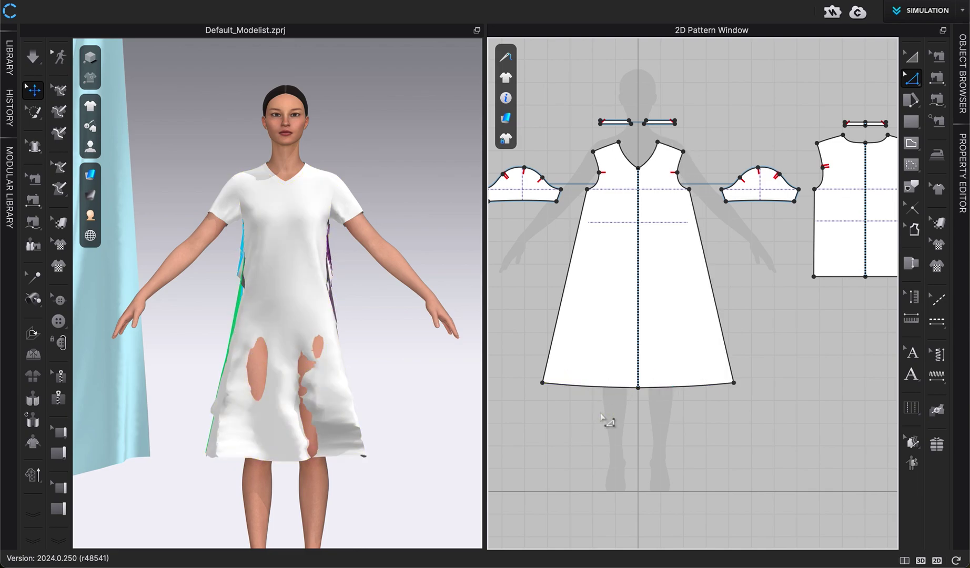
Extend the back pattern's hem corners down and outward and lower its centre hem point level with them to match the front
right_drag(704, 432, 631, 438)
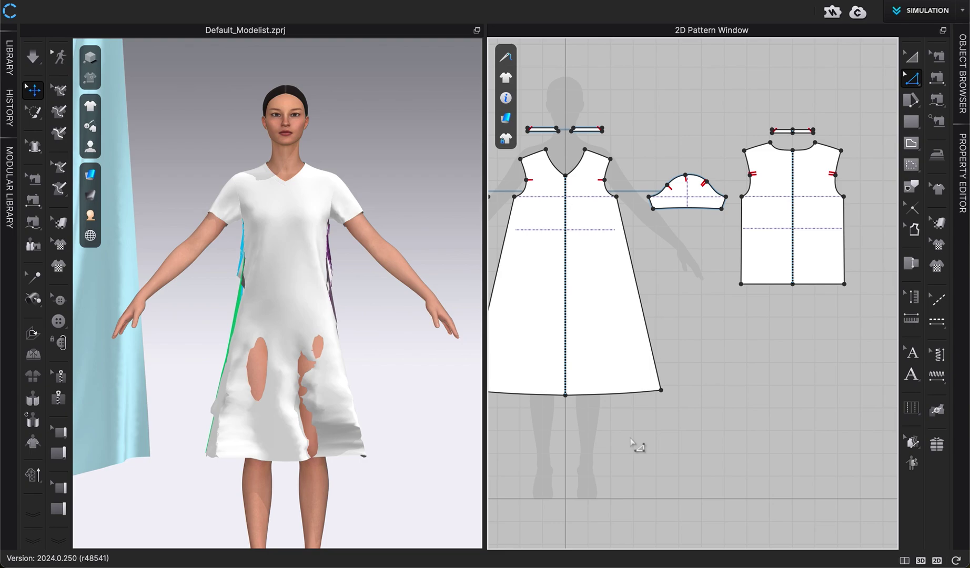
drag(741, 285, 697, 390)
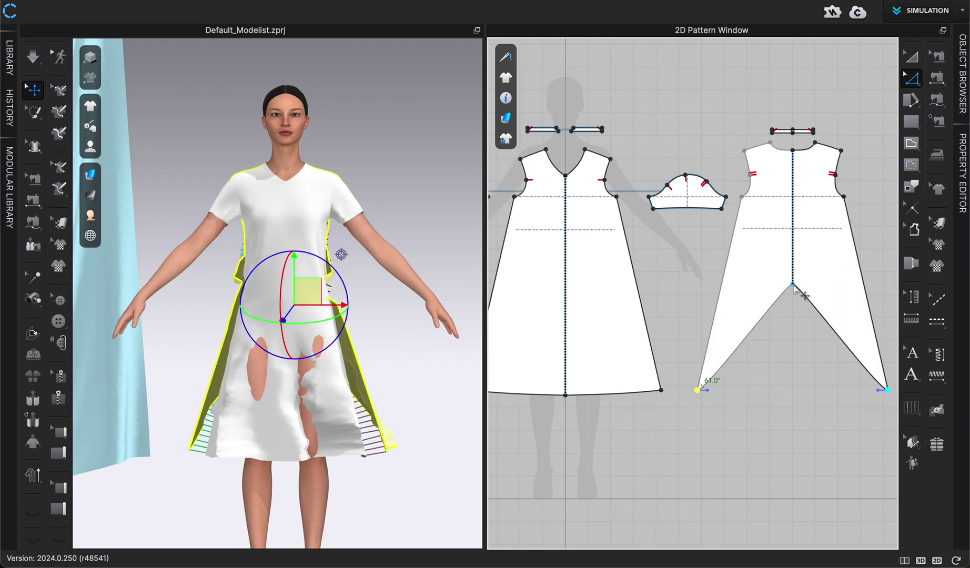
drag(793, 284, 793, 389)
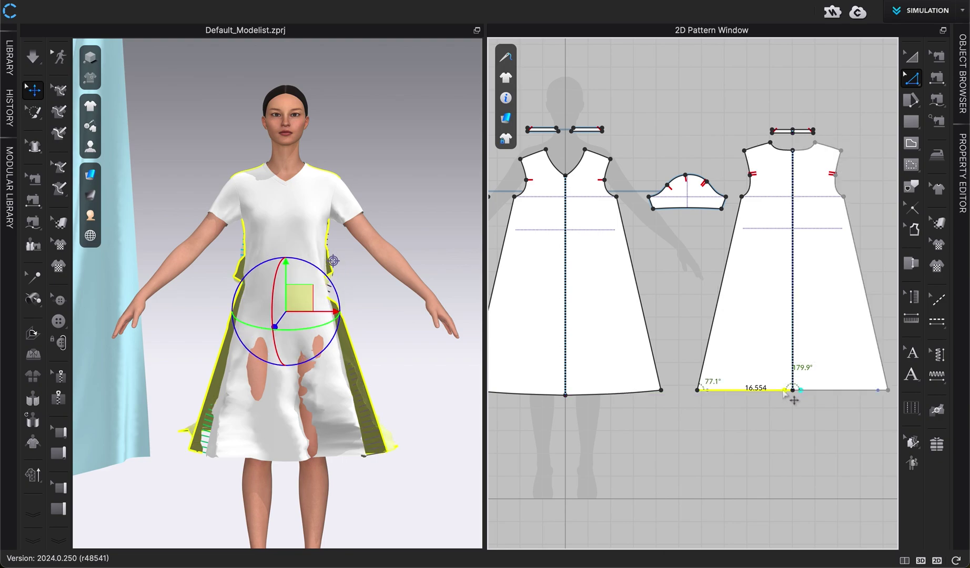
Compare the side seam lengths of the front and back dress patterns
click(641, 308)
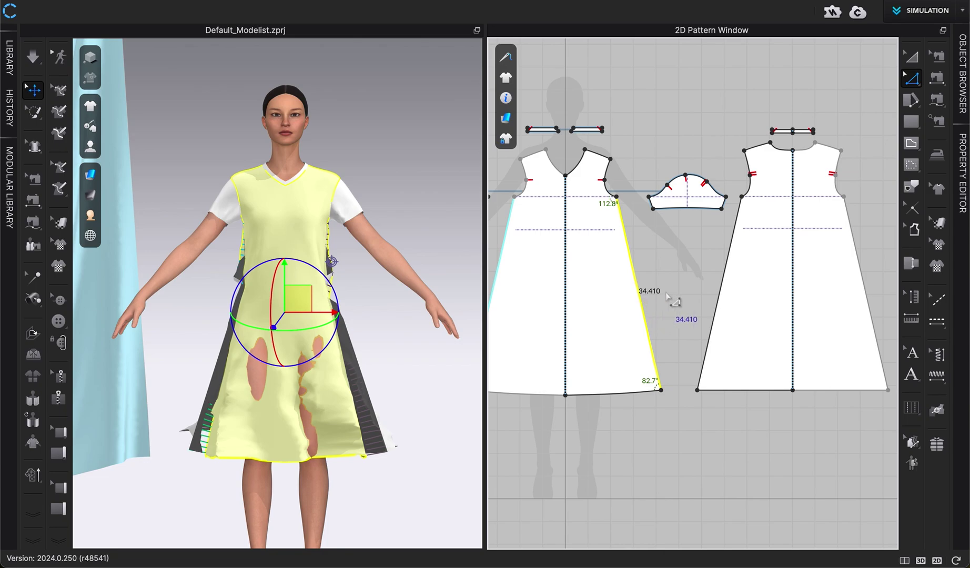
click(727, 284)
click(726, 285)
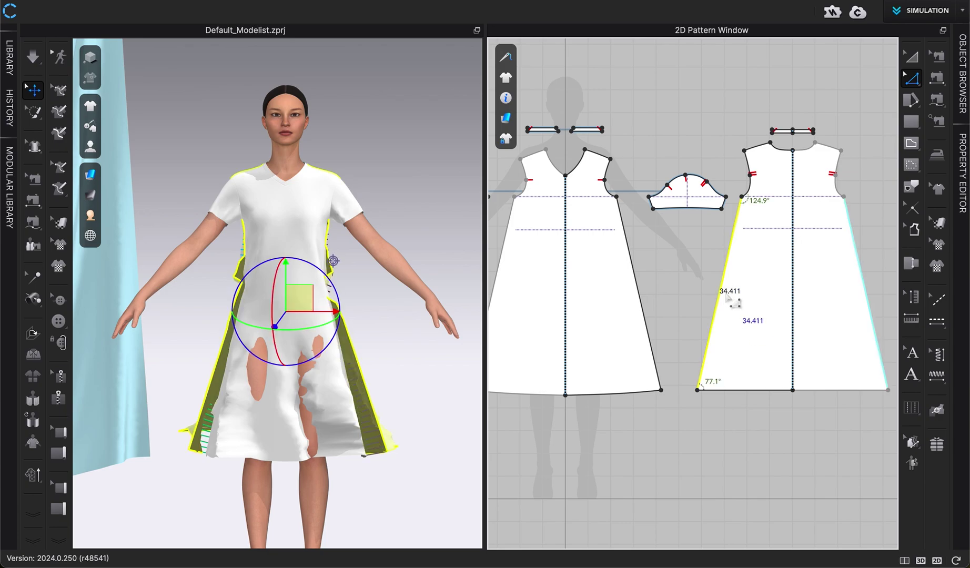
click(671, 263)
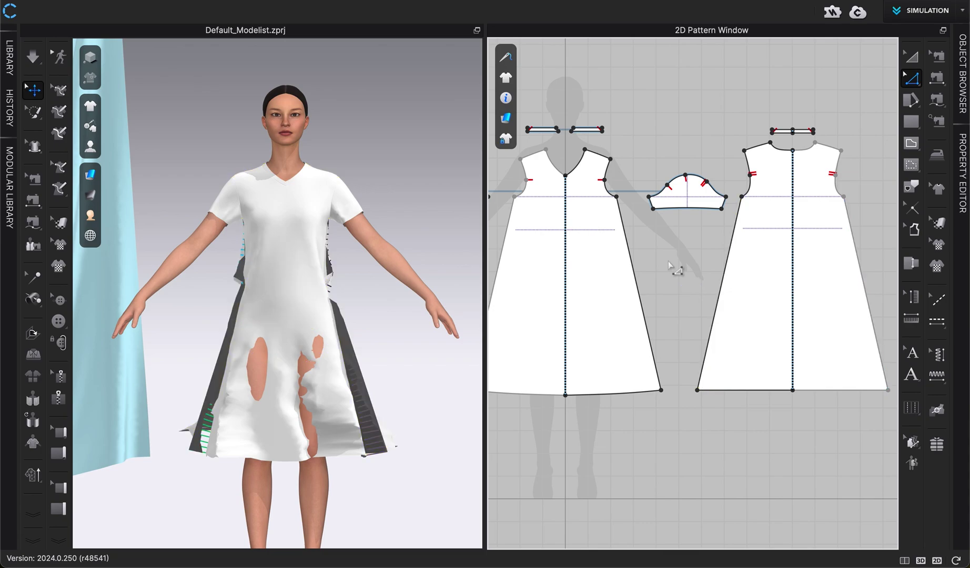
Lower the centre point of the back hem slightly and curve the hem line, each half about 16.57 long
click(744, 392)
click(792, 390)
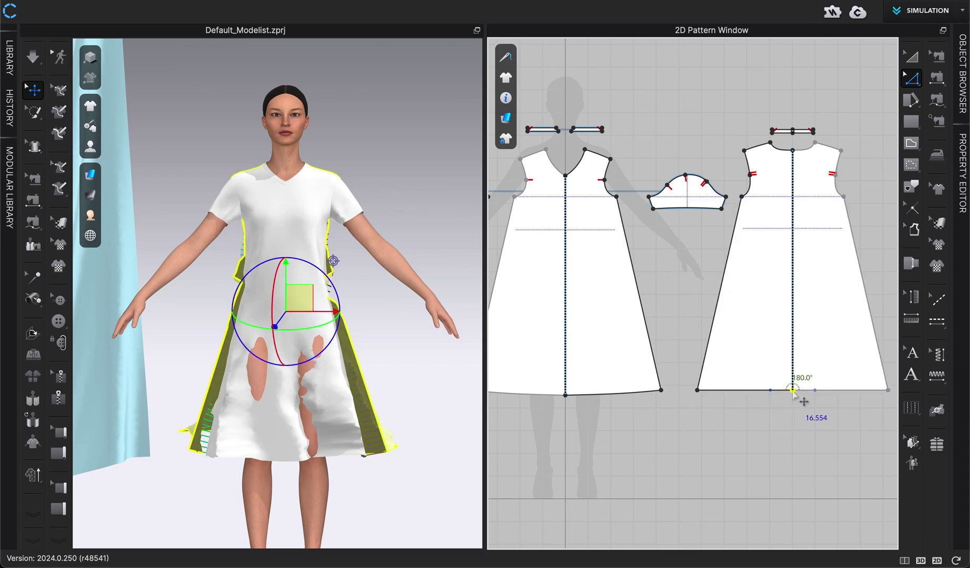
click(771, 395)
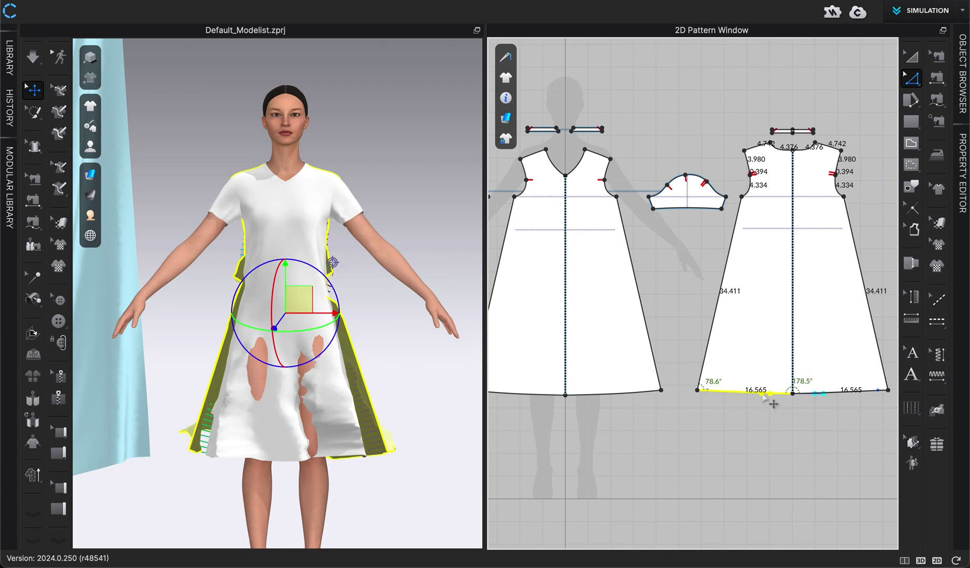
click(672, 316)
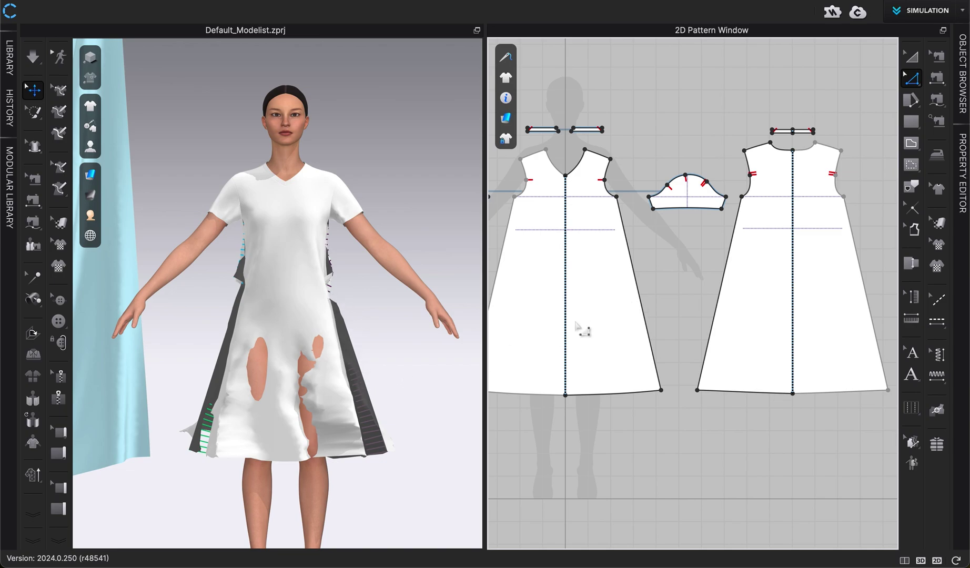
right_click(641, 297)
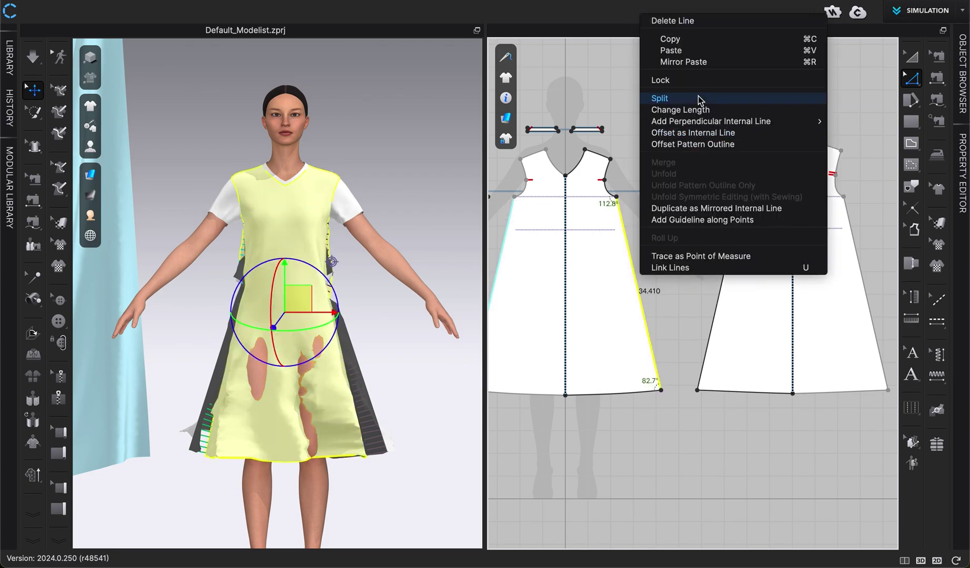
key(Escape)
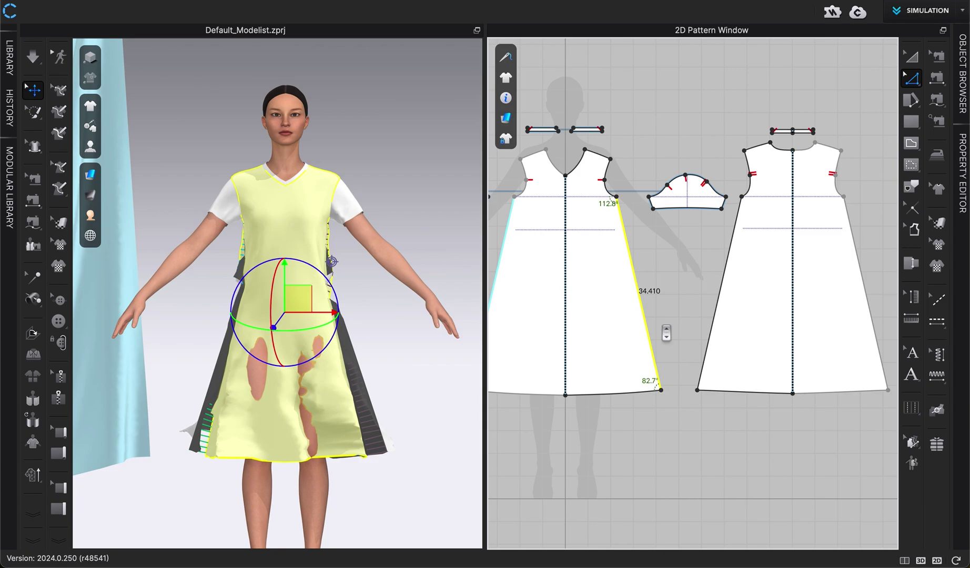
key(Escape)
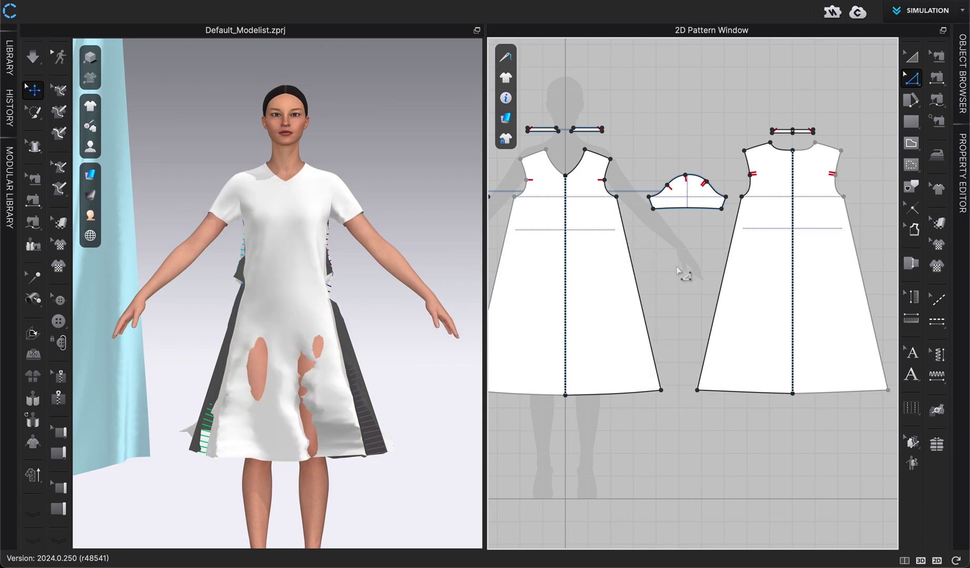
Simulate the lengthened dress and tug the front of the skirt back and forth to untangle its side seams
key(space)
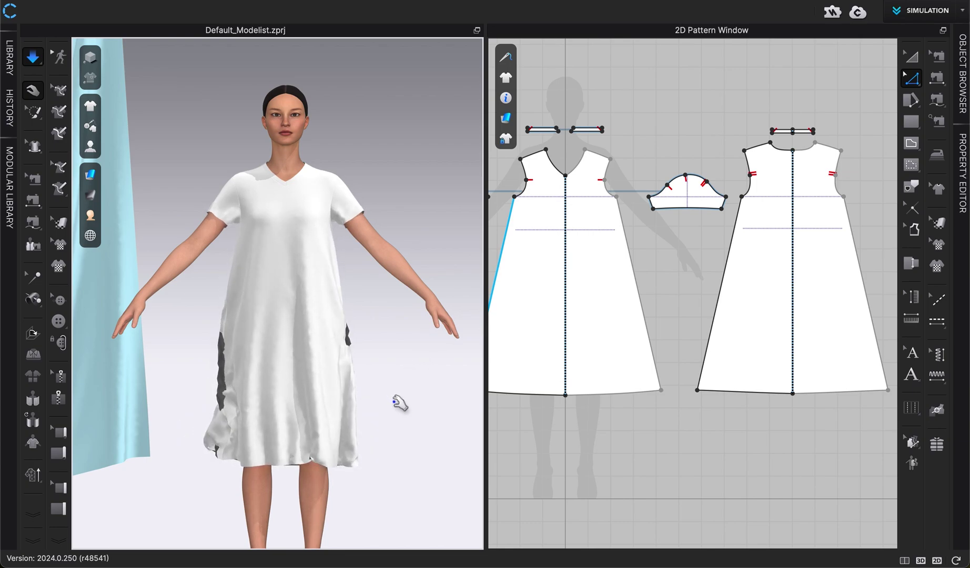
drag(314, 421, 288, 424)
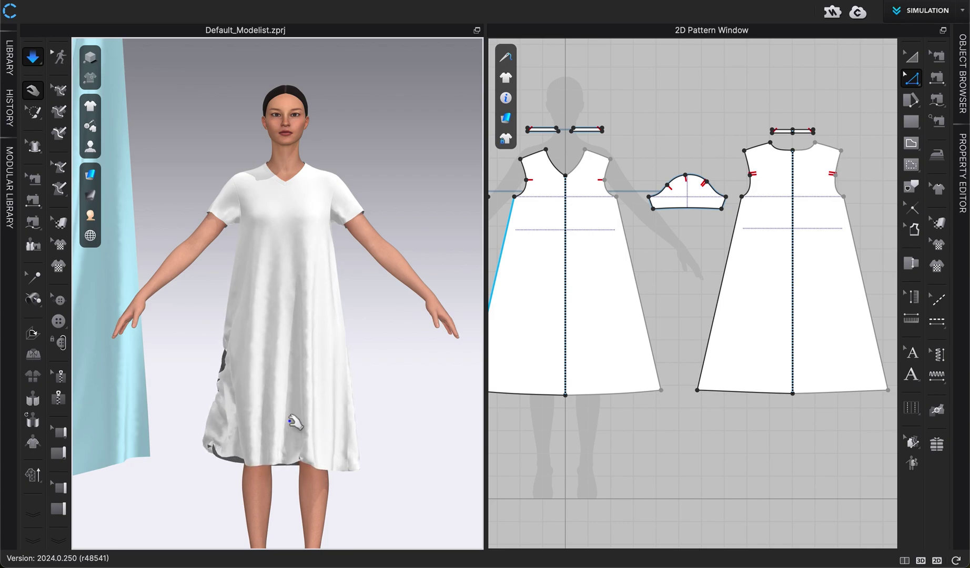
right_drag(289, 423, 344, 431)
key(space)
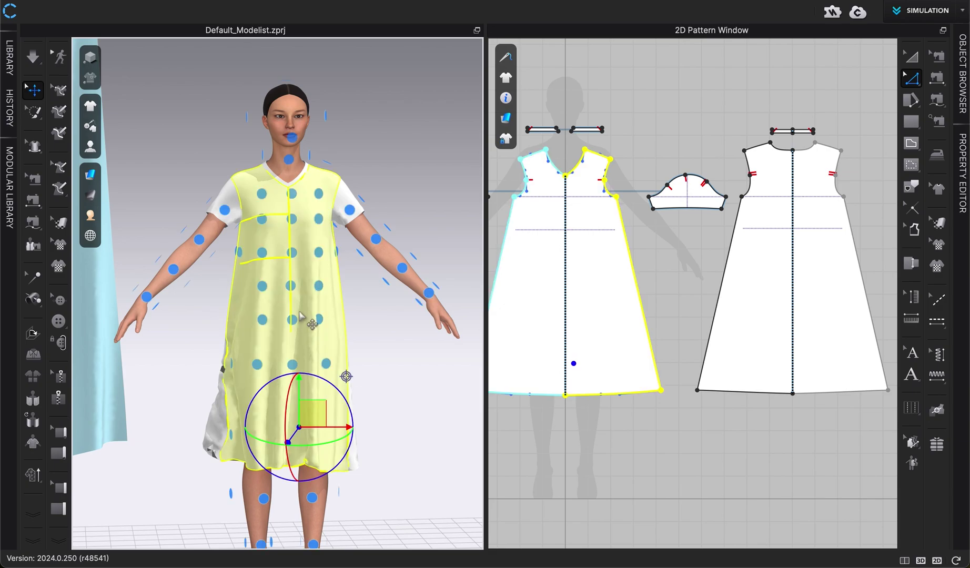
Wrap the front and back dress patterns around the avatar at the centre arrangement points below the hips
click(292, 322)
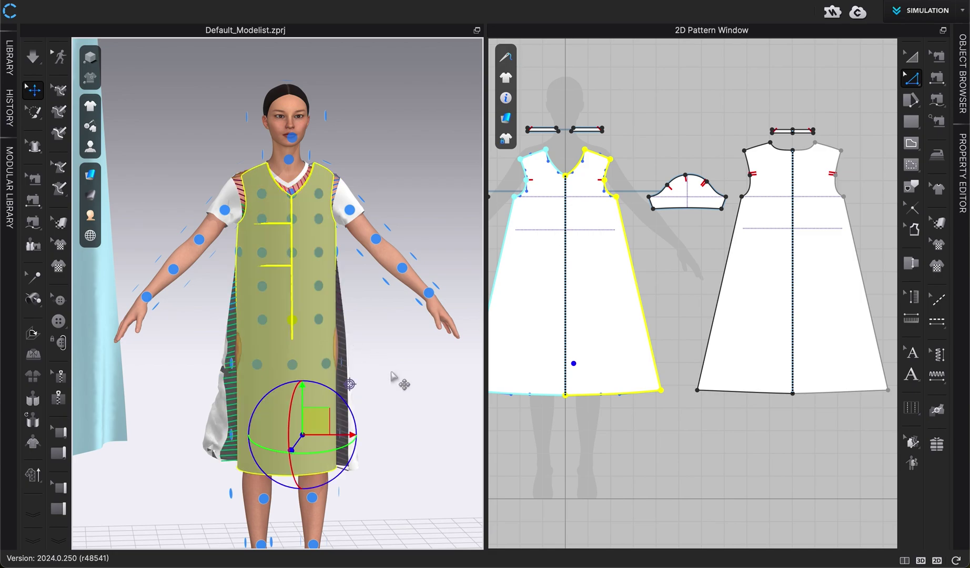
right_drag(389, 371, 257, 374)
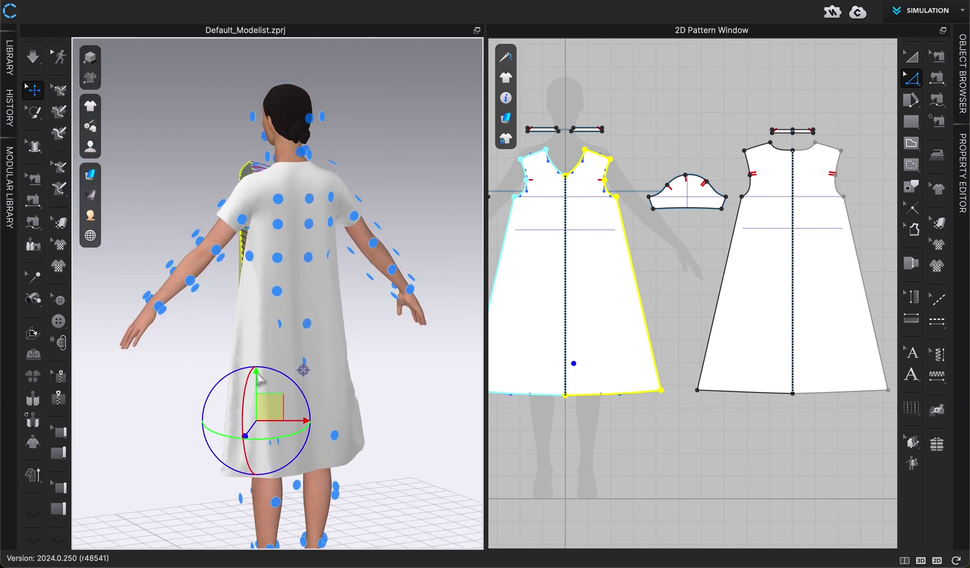
click(335, 388)
drag(311, 324, 307, 326)
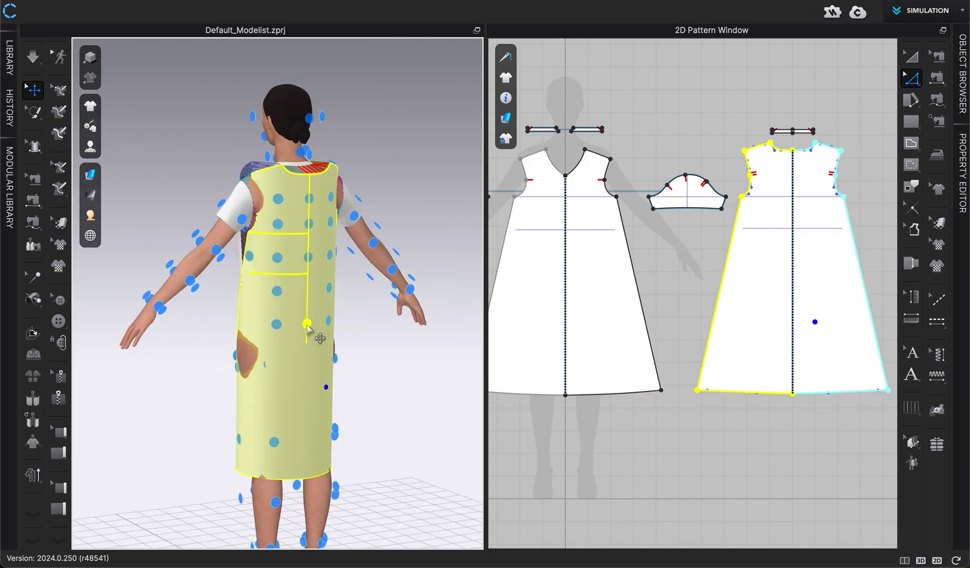
click(190, 404)
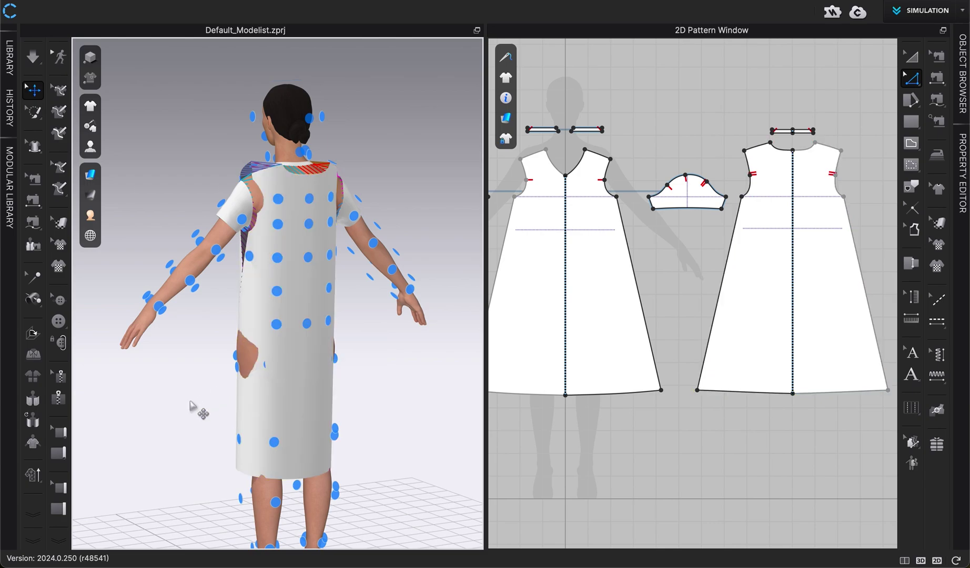
Move the back and front dress patterns away from the avatar's body and hide the arrangement points
click(298, 414)
right_drag(383, 408, 357, 408)
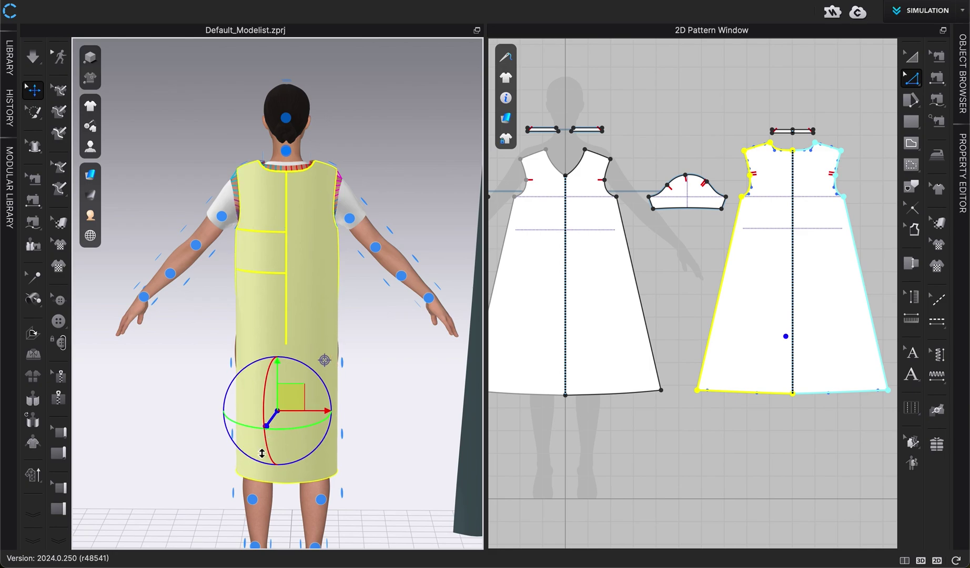
click(188, 429)
key(2)
click(280, 347)
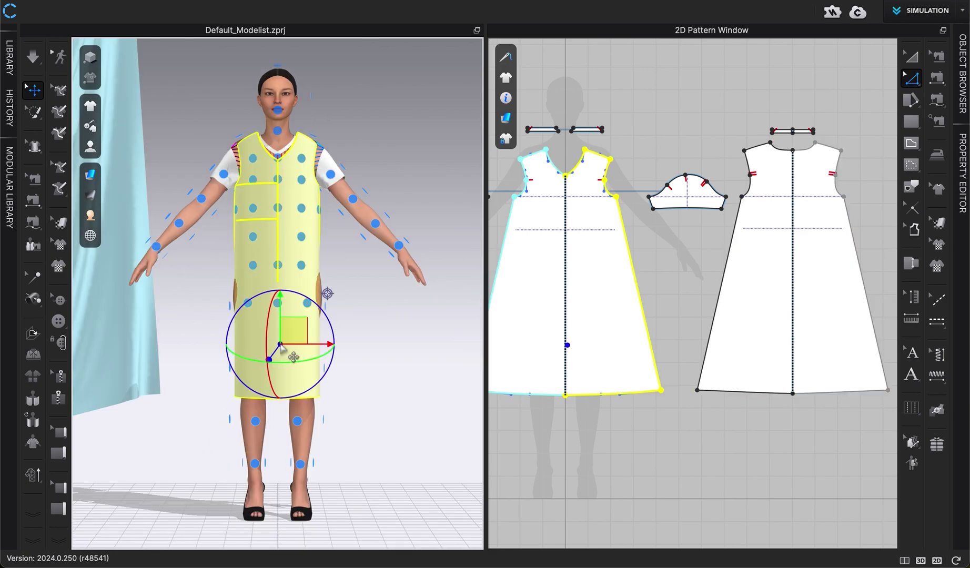
drag(278, 348, 266, 378)
click(433, 381)
right_drag(433, 381, 297, 372)
right_drag(335, 428, 363, 429)
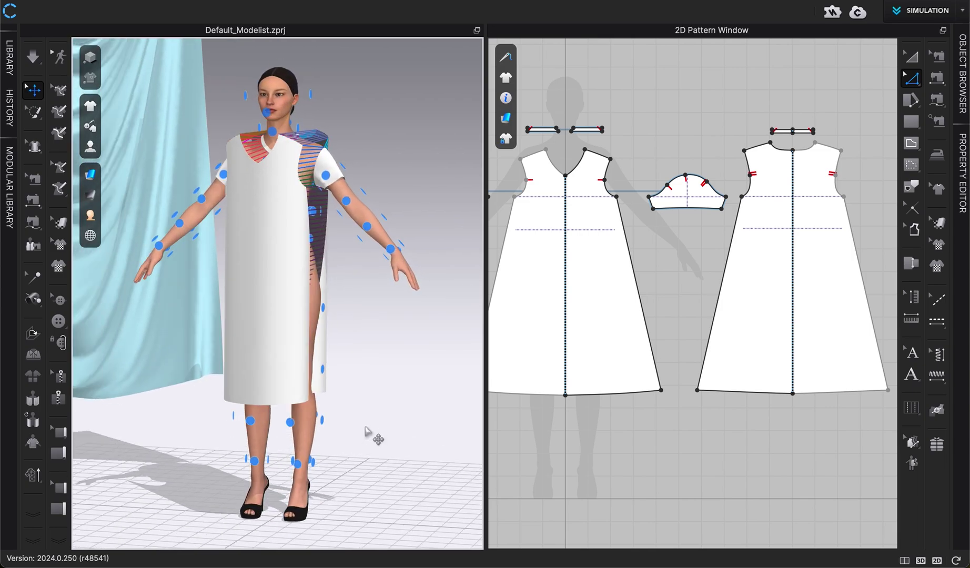
key(shift+f)
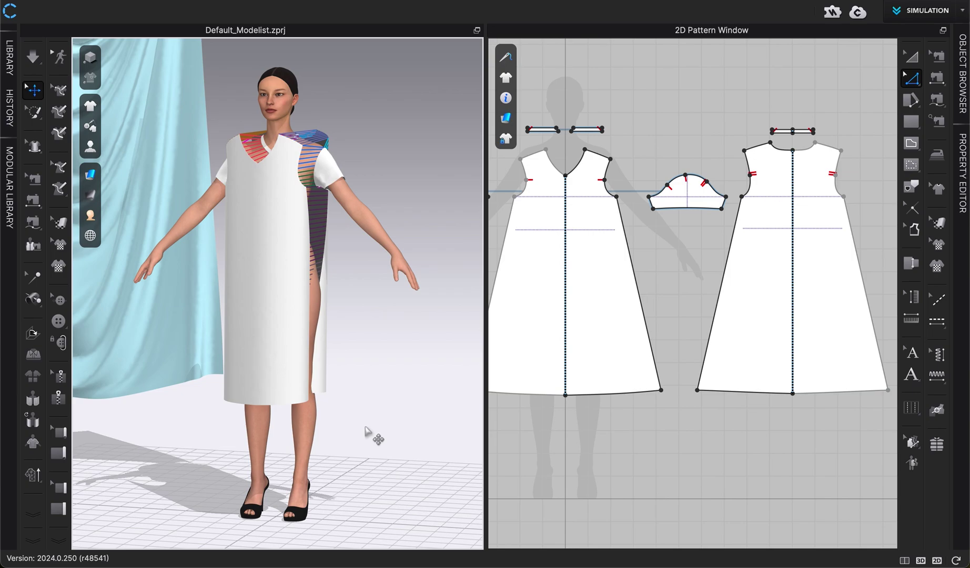
Simulate the dress from the front view and pull both hem corners outward to spread the skirt
key(2)
key(space)
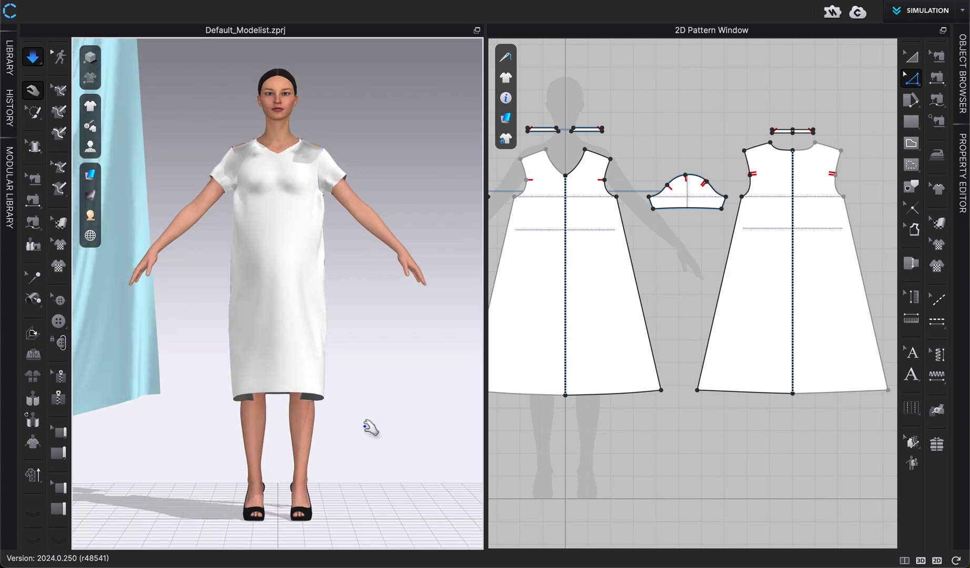
click(324, 395)
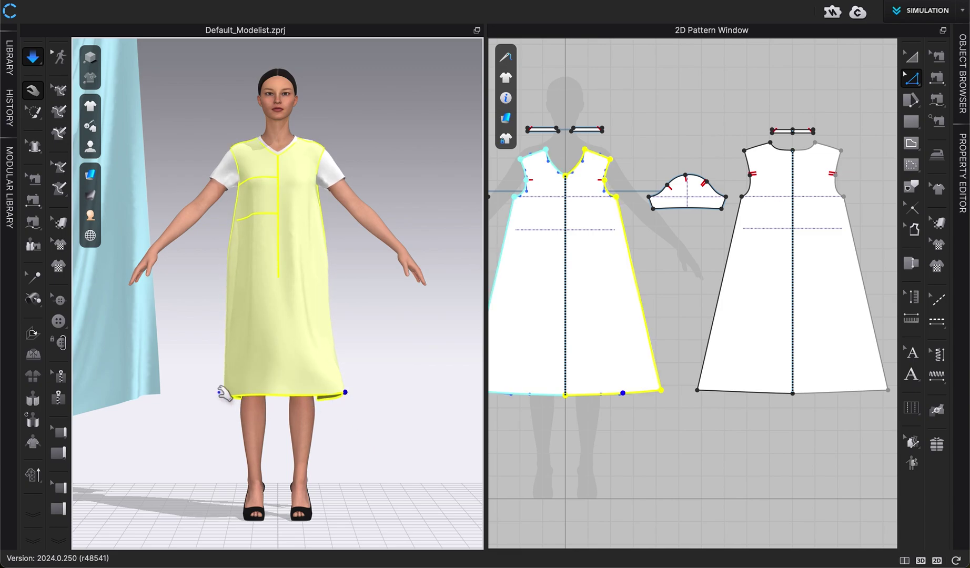
click(223, 410)
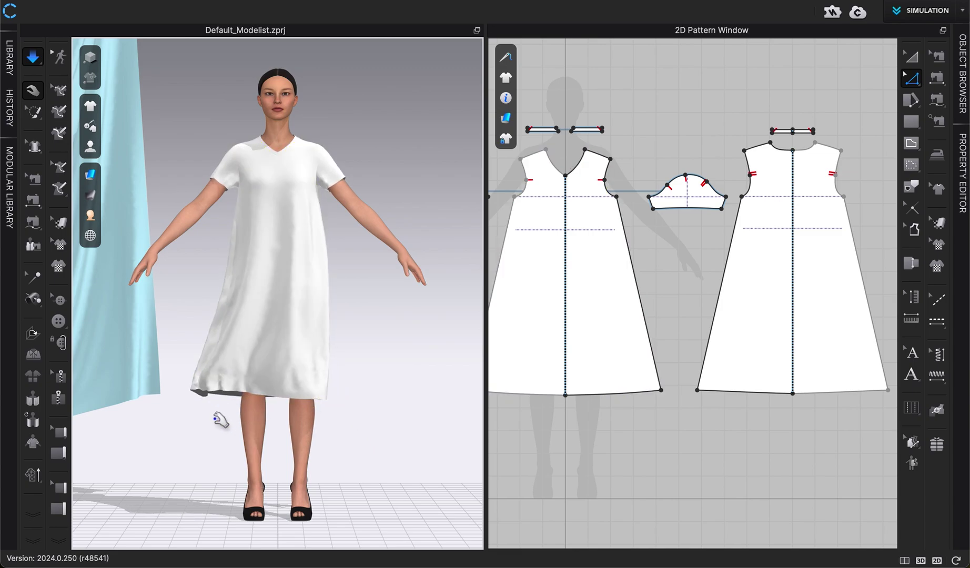
scroll(263, 237, up, 3)
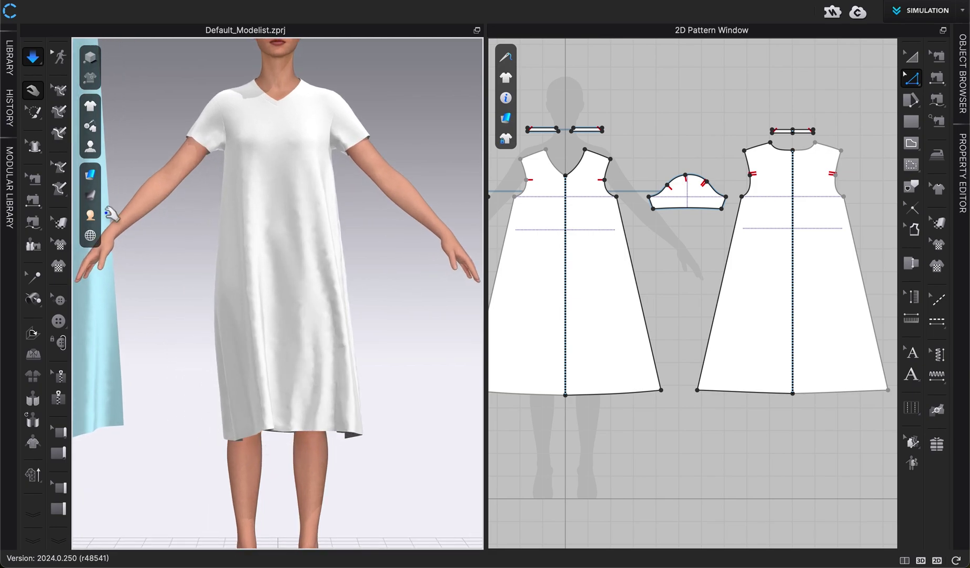
click(35, 114)
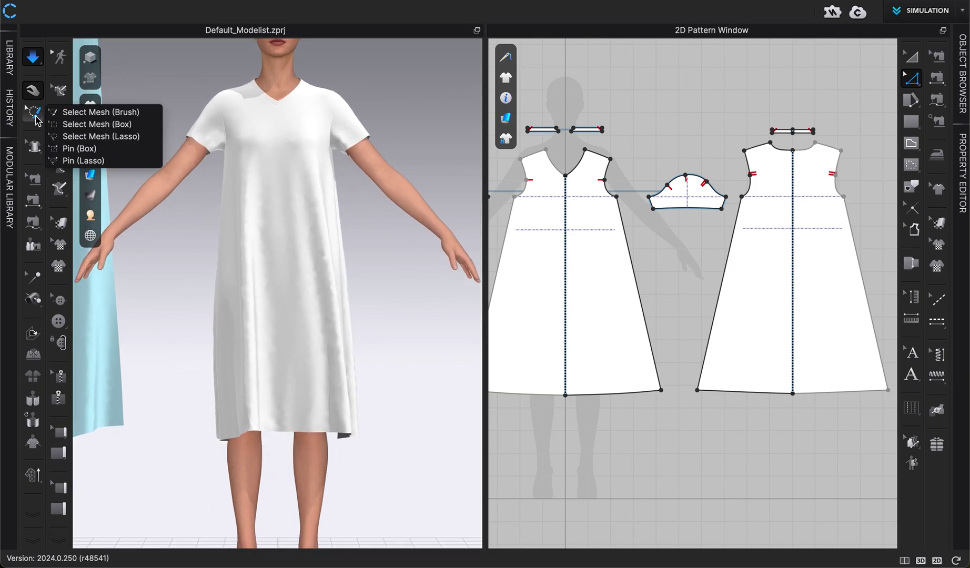
click(71, 151)
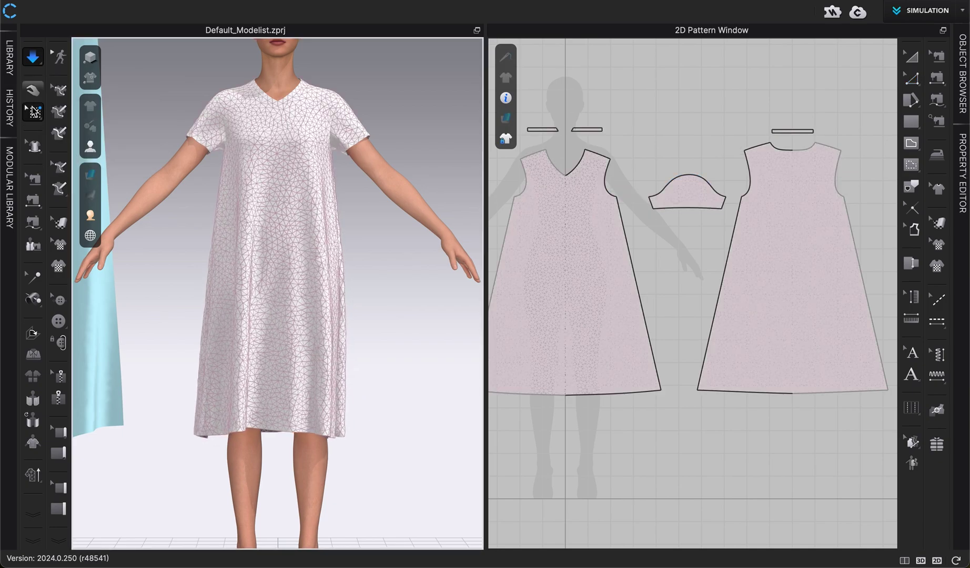
click(32, 91)
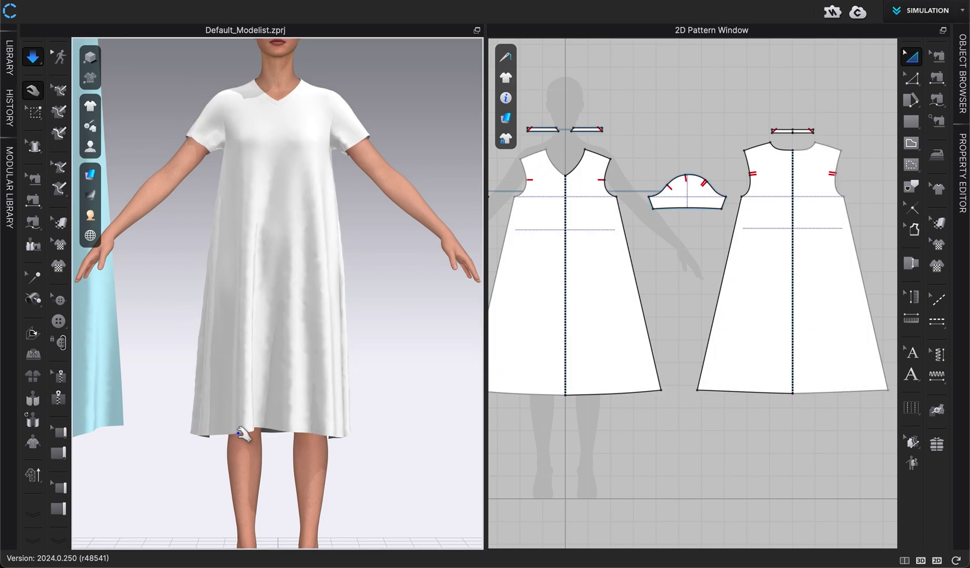
Pin both lower corners of the back pattern near the hem and pull them outward to widen the skirt
right_drag(216, 434, 248, 441)
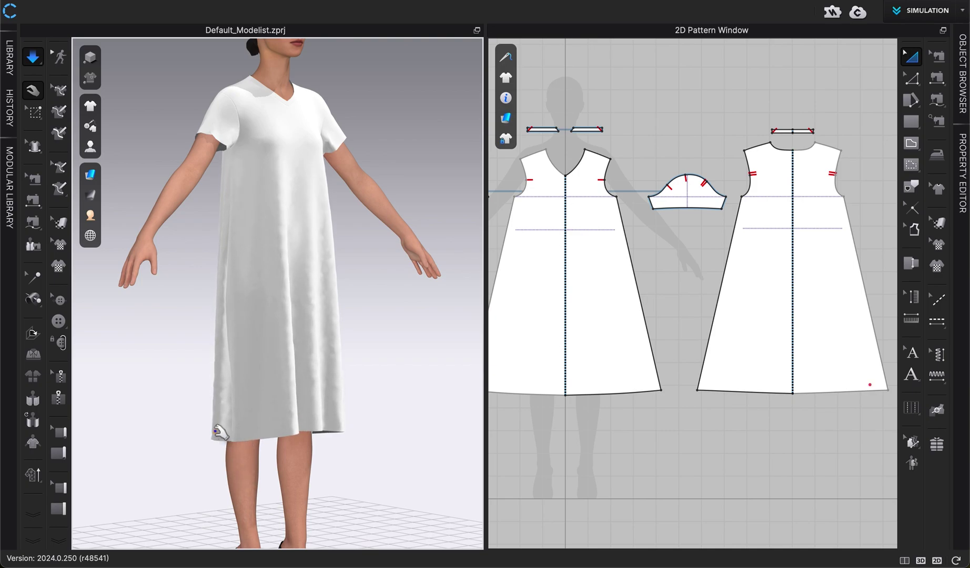
drag(155, 422, 141, 422)
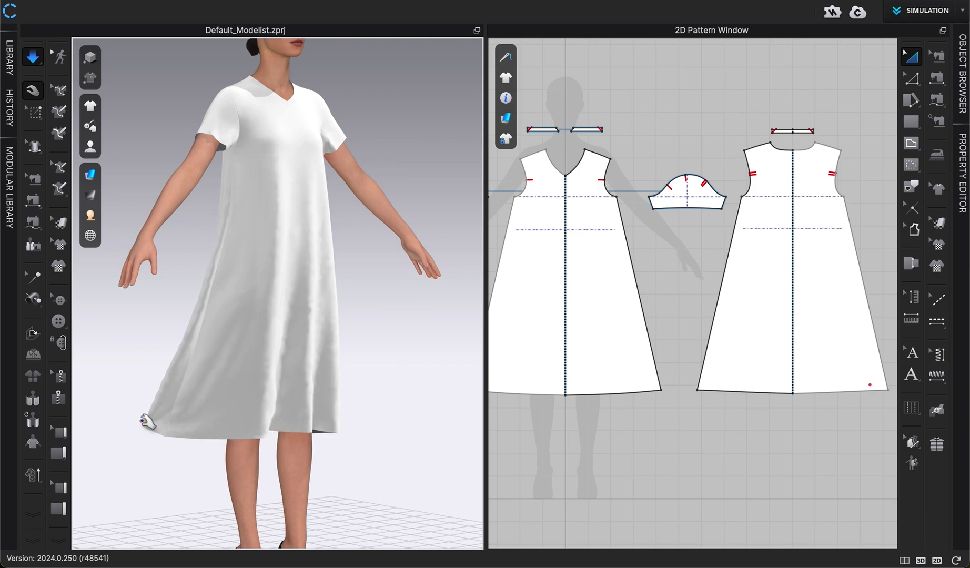
key(2)
scroll(339, 478, down, 1)
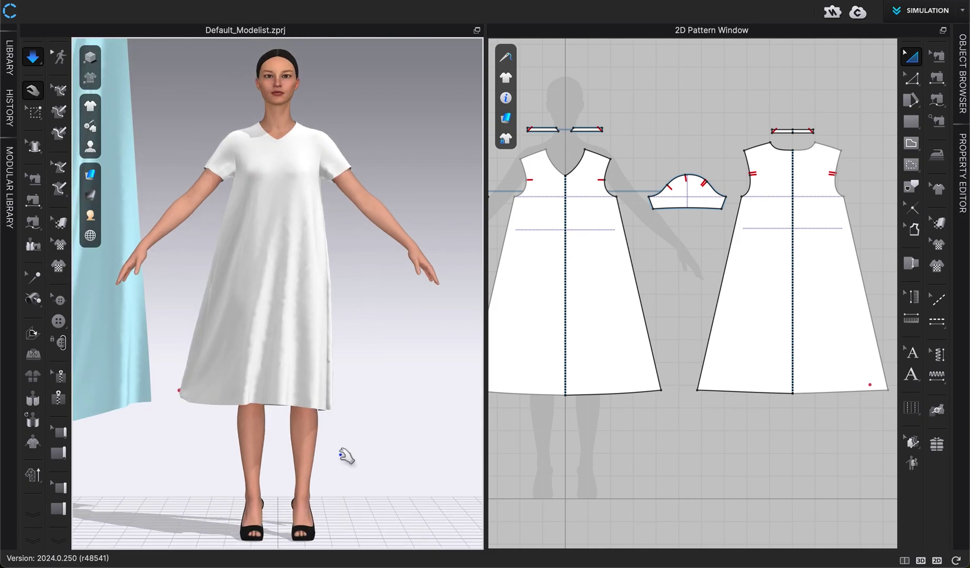
click(343, 403)
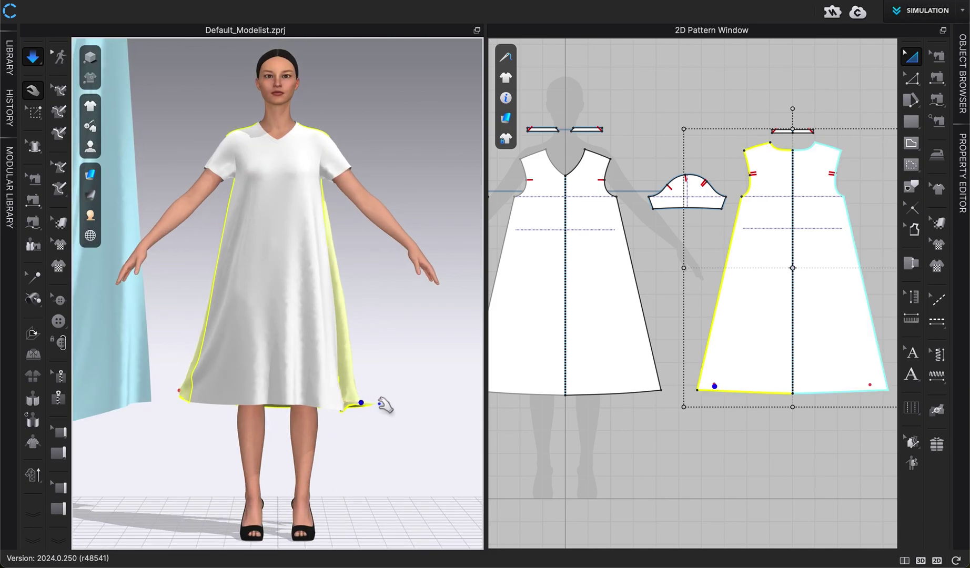
drag(339, 401, 392, 394)
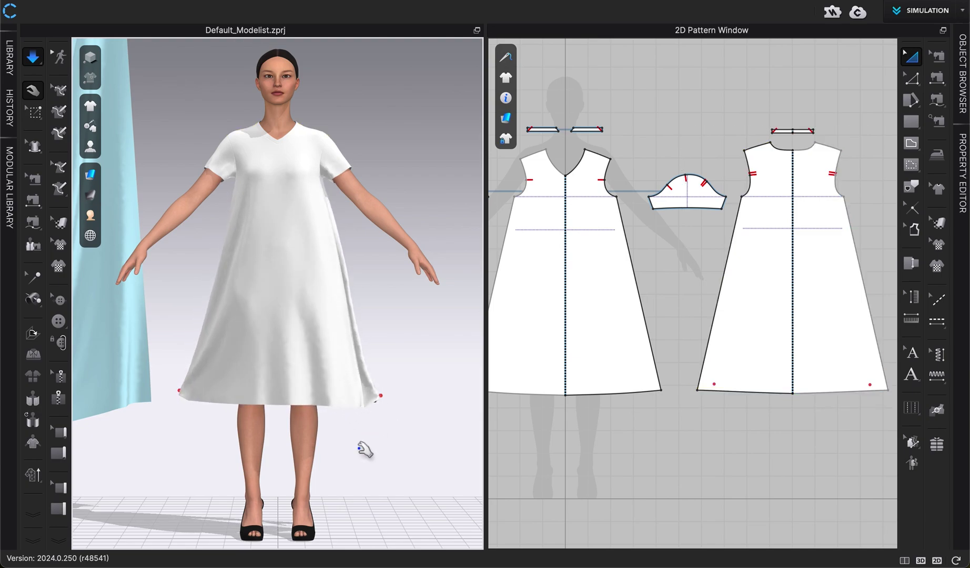
Move the two pinned hem corners inward, tug the front hem, and lift one pinned corner up and outward
scroll(334, 448, up, 3)
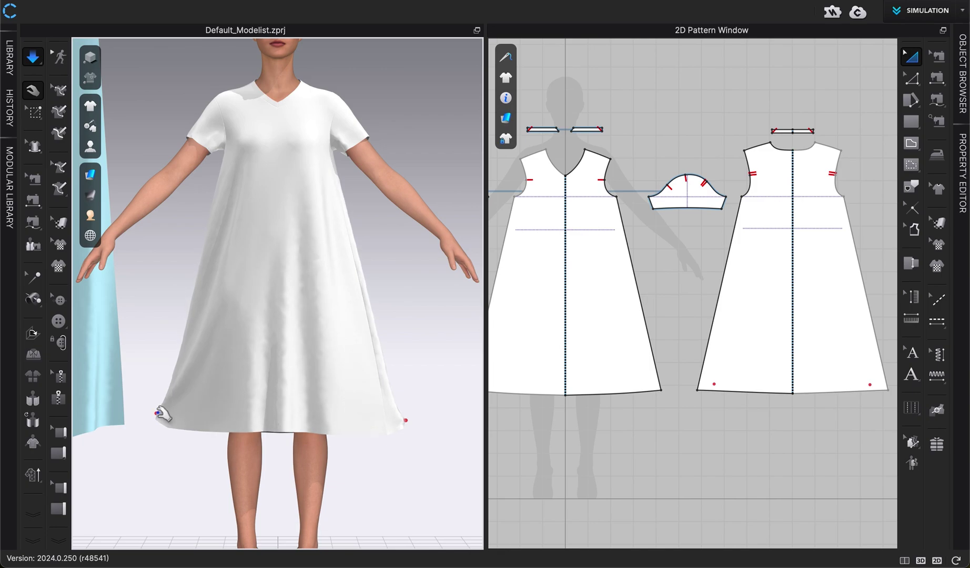
drag(170, 416, 178, 420)
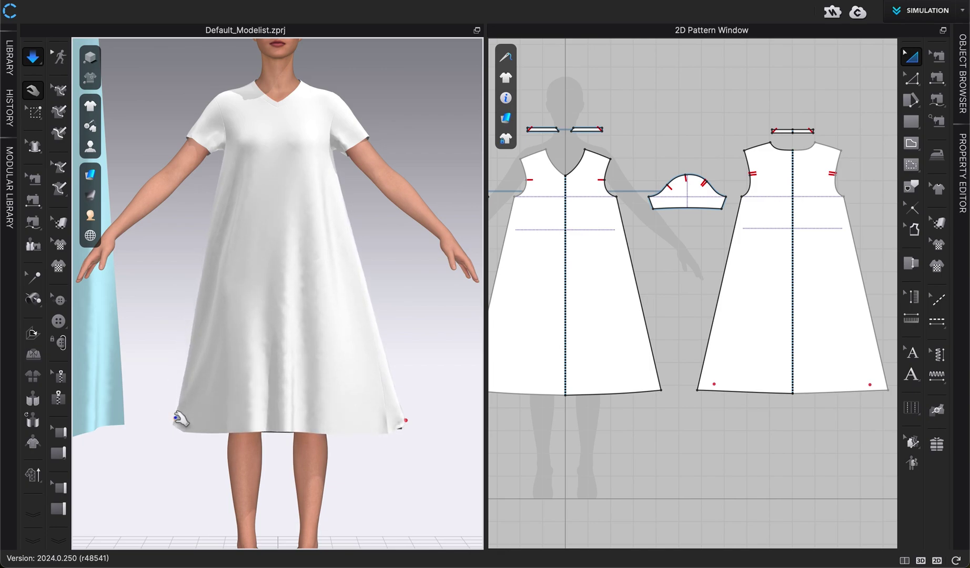
drag(408, 423, 378, 433)
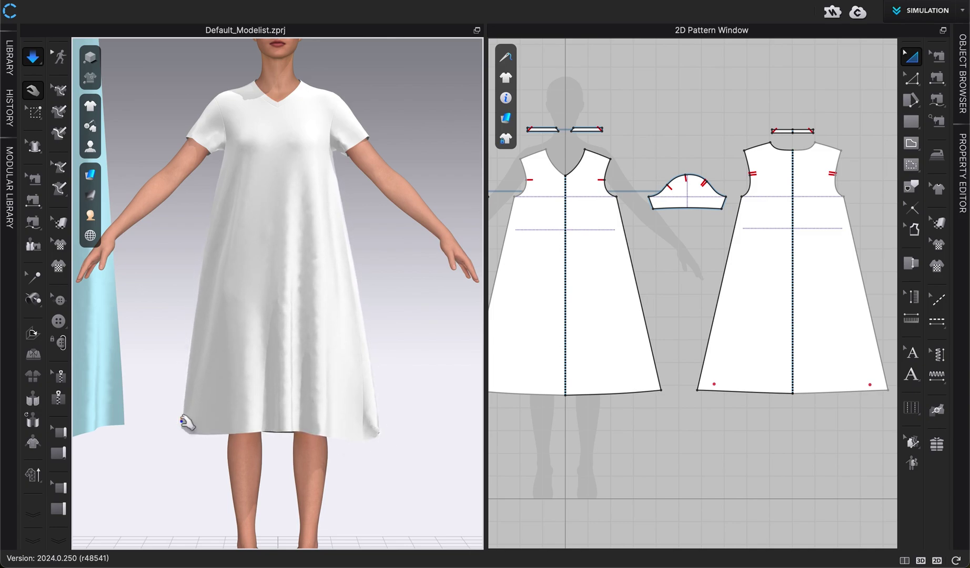
click(230, 418)
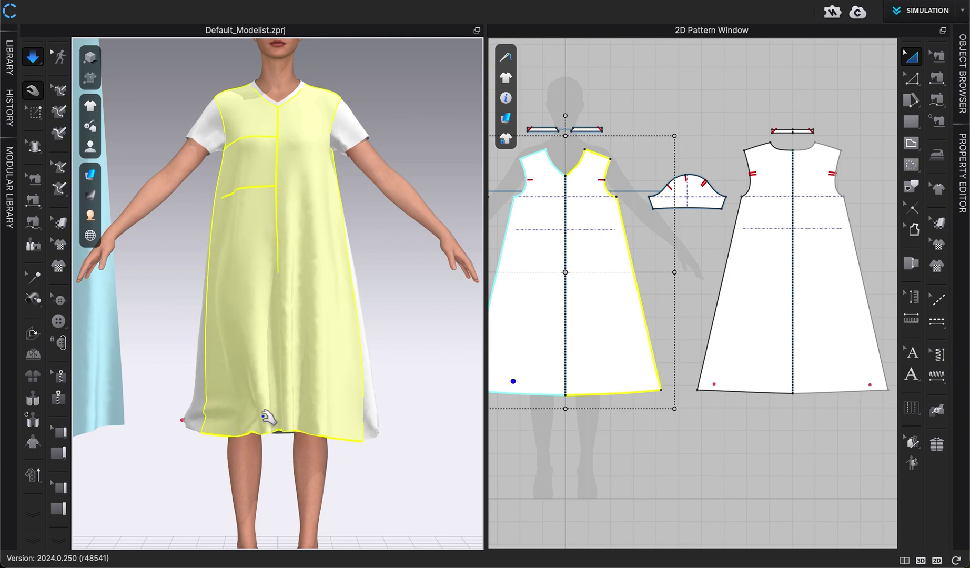
drag(186, 421, 152, 372)
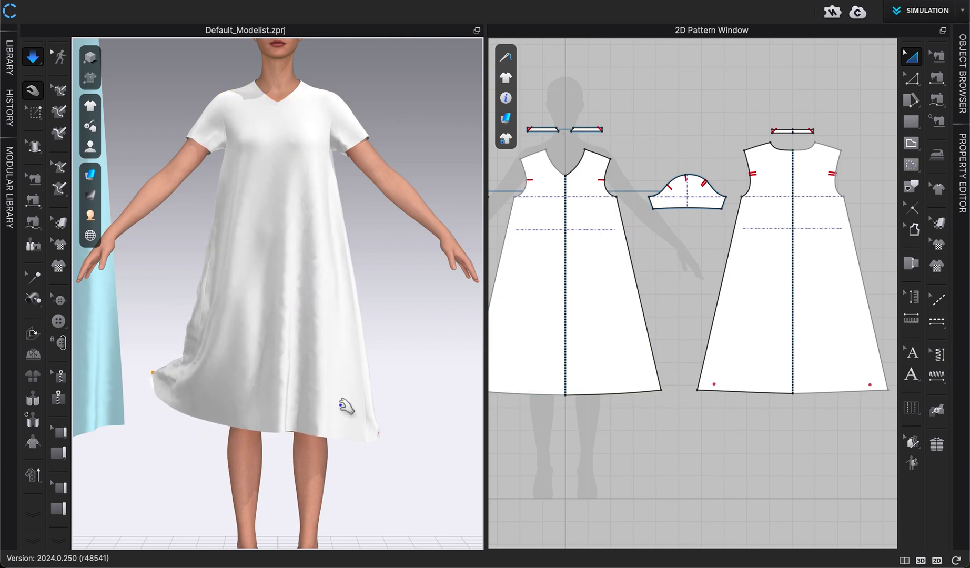
Remove the pins from both lower corners of the back pattern so the skirt hangs freely
scroll(280, 303, up, 2)
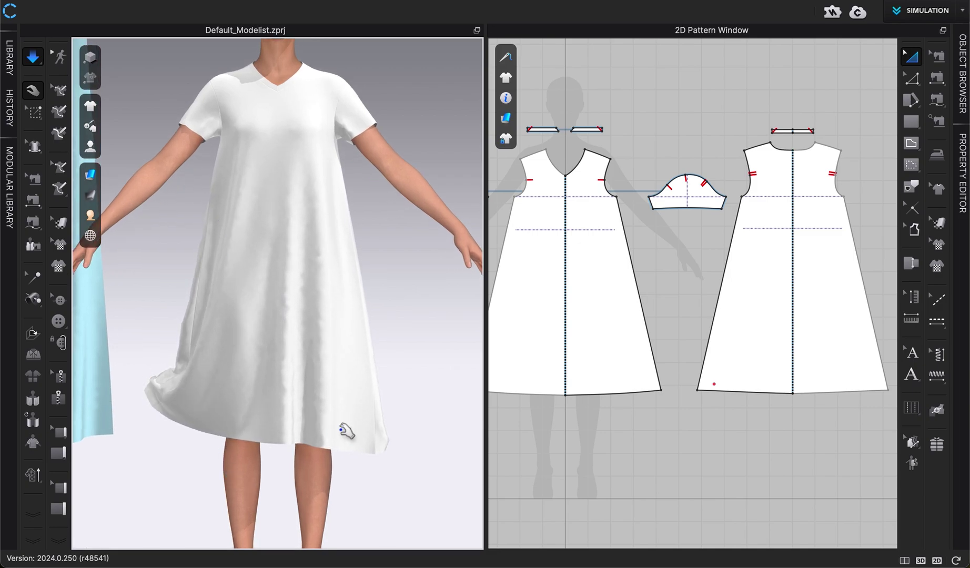
right_drag(392, 444, 334, 448)
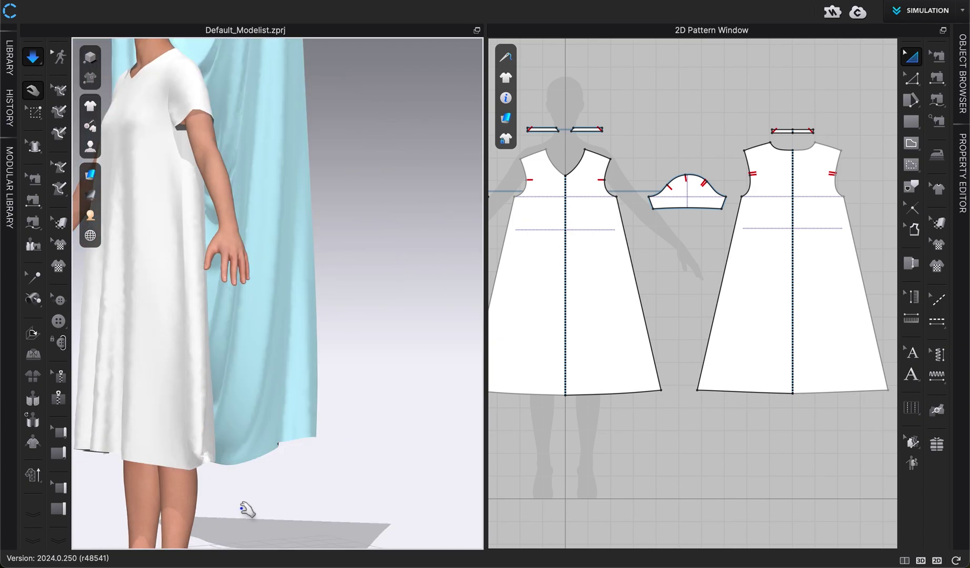
key(2)
scroll(249, 511, up, 4)
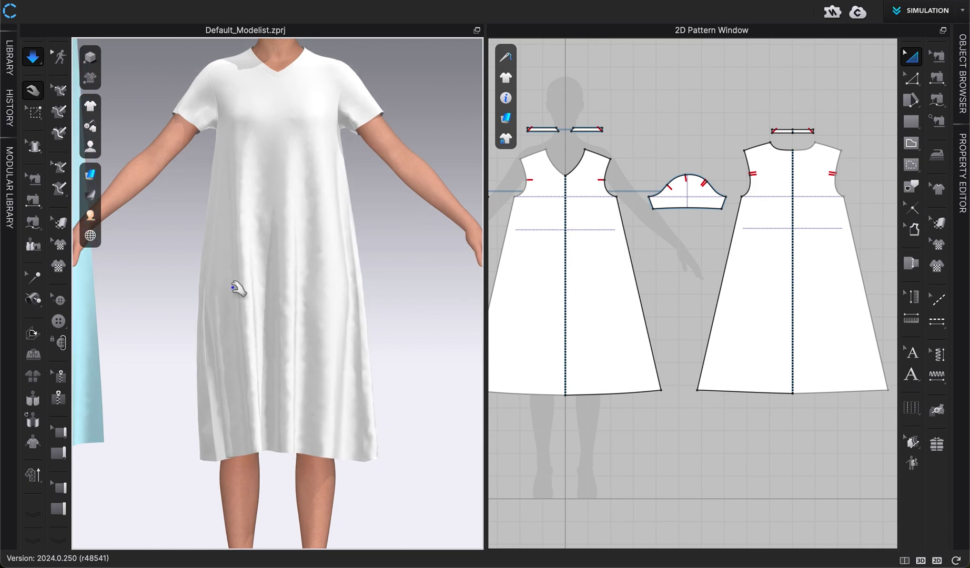
Tug the front neckband and the shoulder point beside the neck, and pin the end of the back neckband there
scroll(236, 295, up, 2)
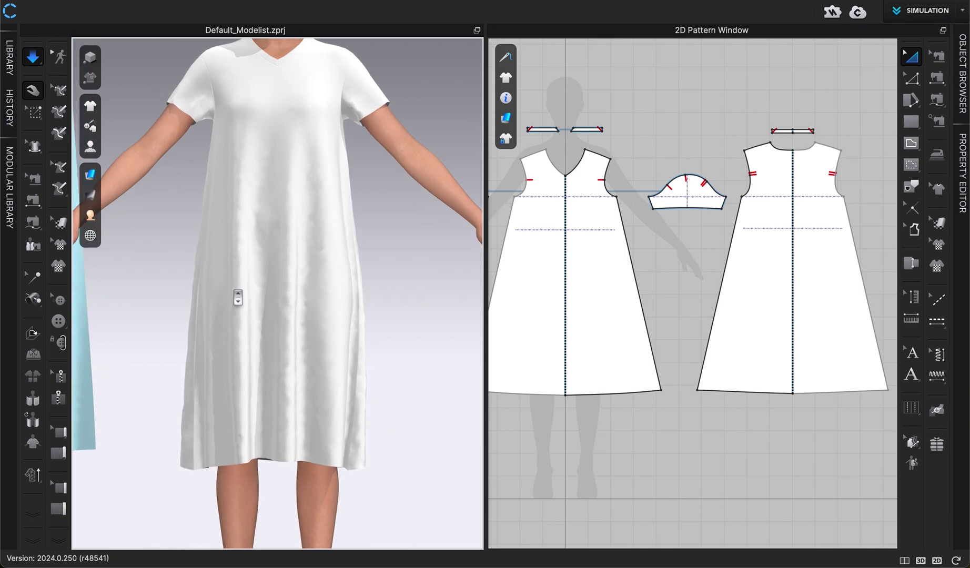
middle_drag(238, 297, 237, 336)
middle_drag(275, 171, 262, 288)
scroll(260, 301, up, 1)
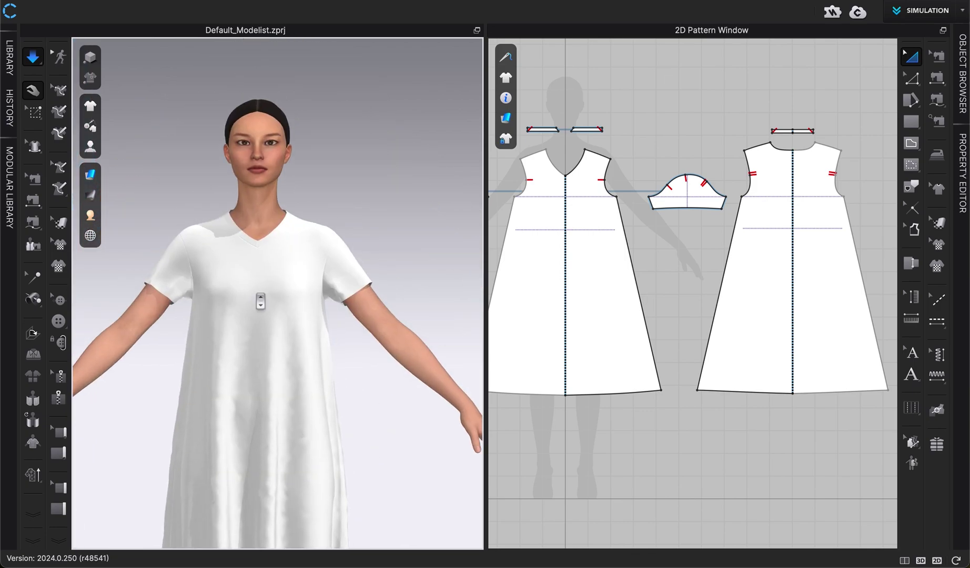
scroll(261, 301, up, 3)
middle_drag(270, 214, 265, 282)
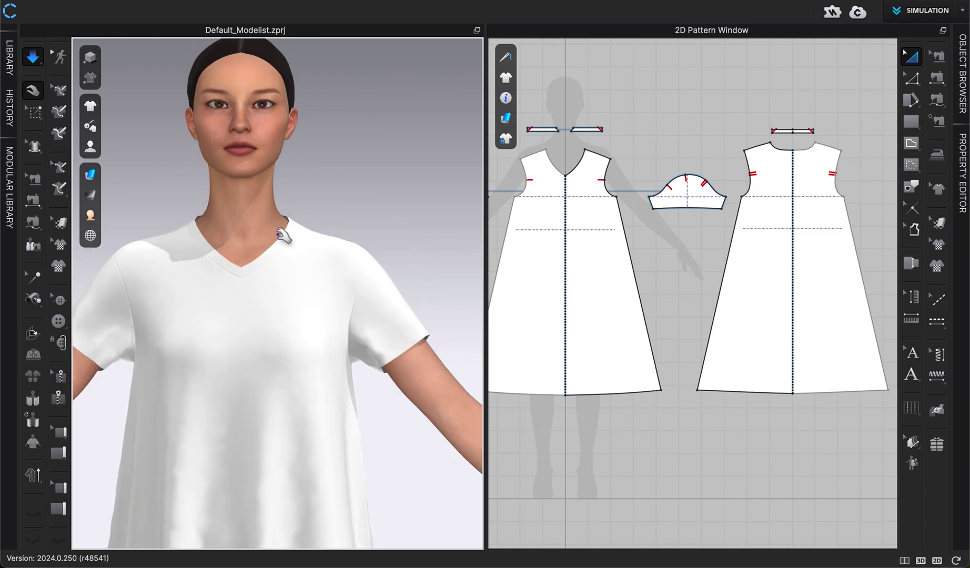
scroll(292, 223, up, 3)
middle_drag(293, 225, 289, 286)
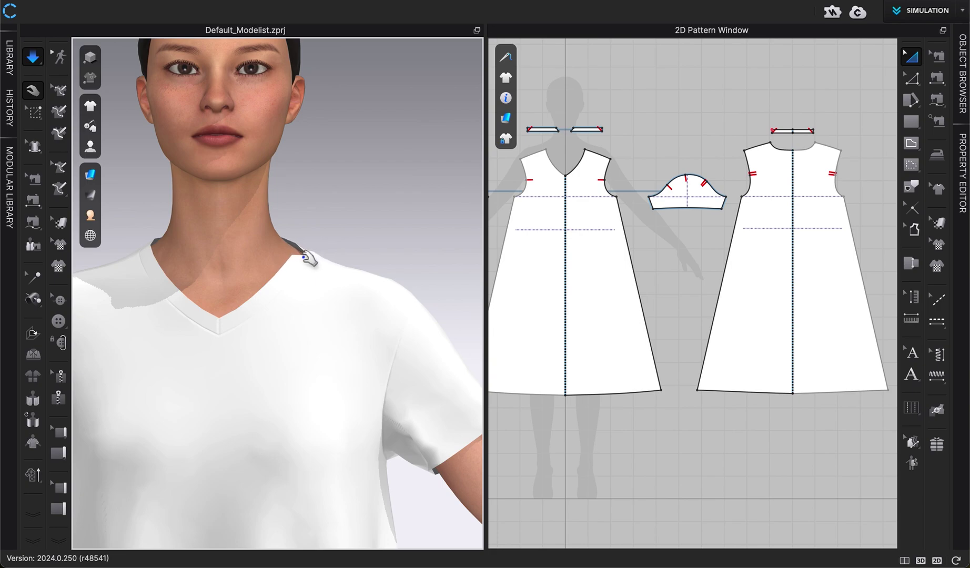
click(304, 266)
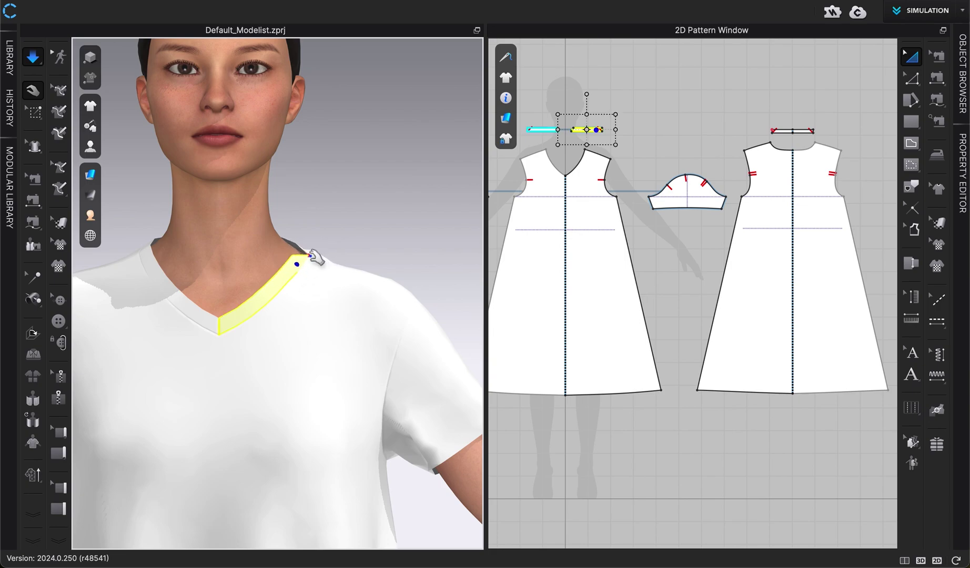
click(316, 257)
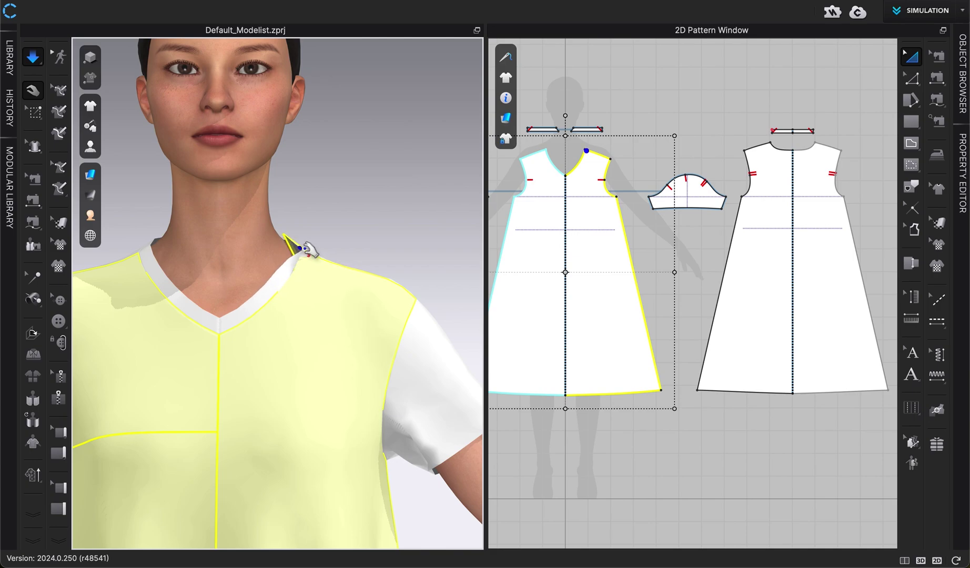
click(304, 248)
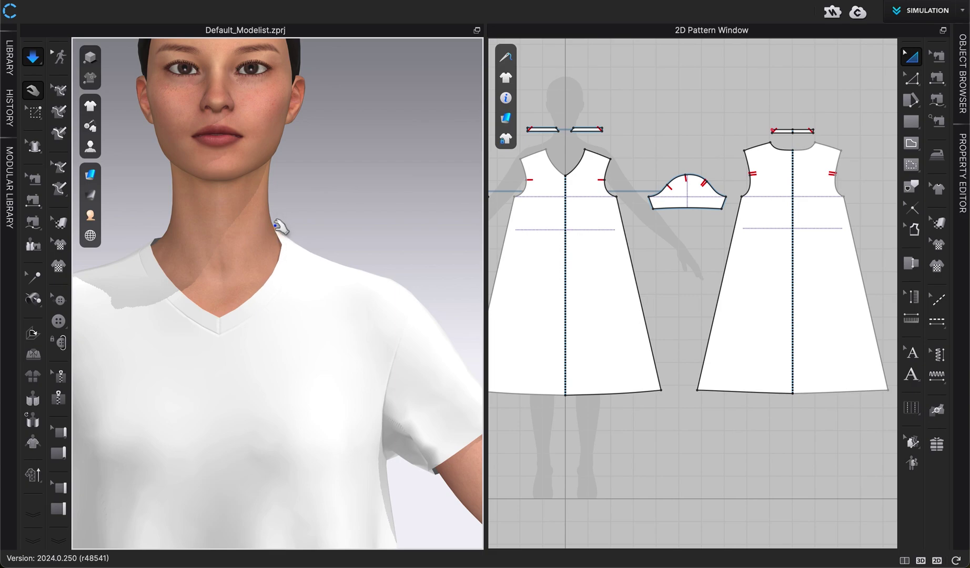
drag(285, 228, 292, 237)
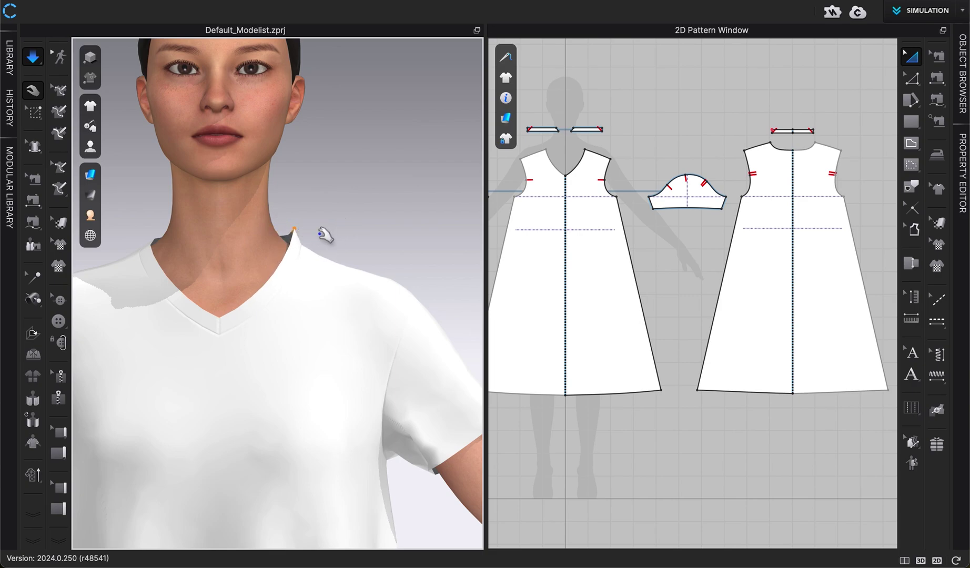
Pin one point on the front of the skirt below the waist and pull it around to shift the folds
scroll(305, 242, down, 3)
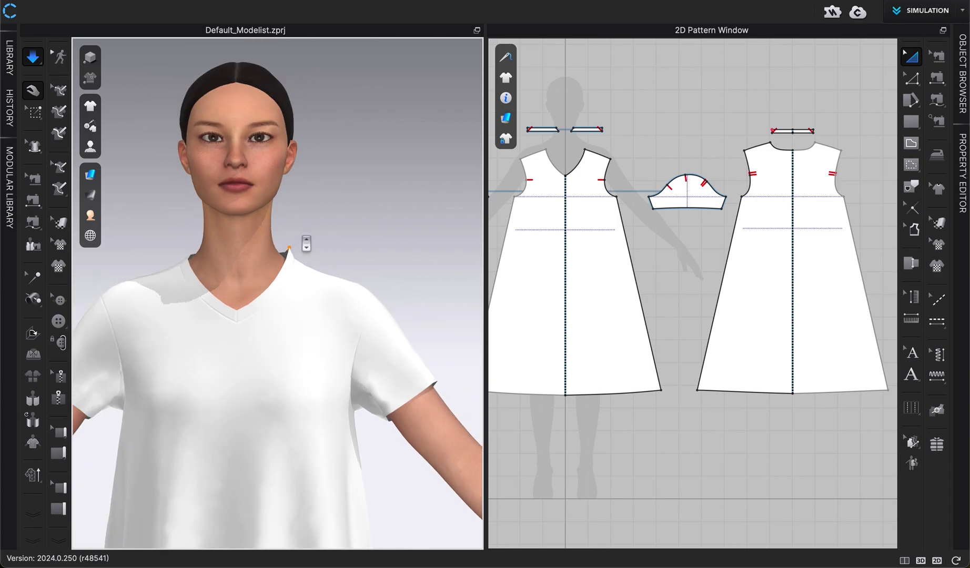
middle_drag(307, 291, 315, 76)
scroll(242, 247, down, 2)
scroll(242, 246, down, 3)
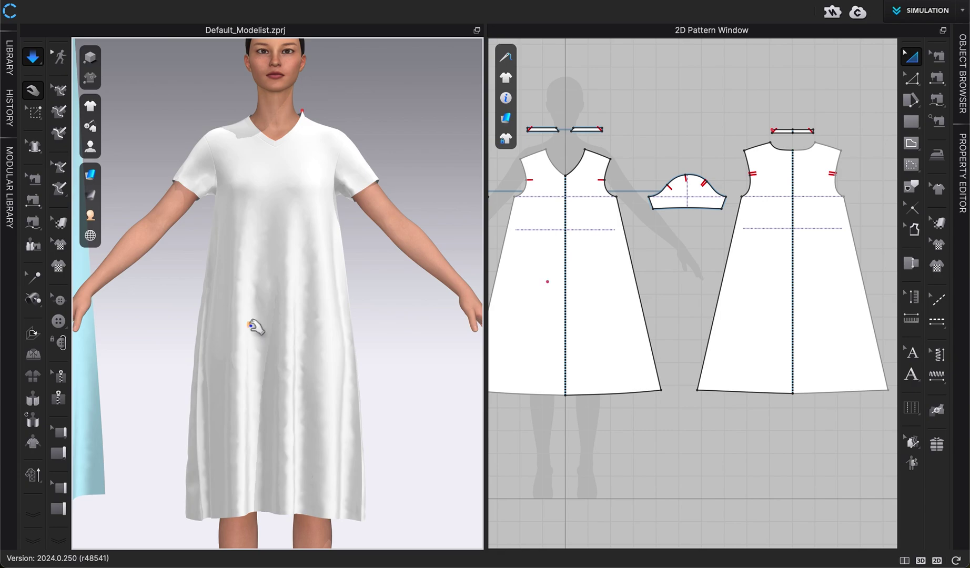
drag(254, 311, 228, 296)
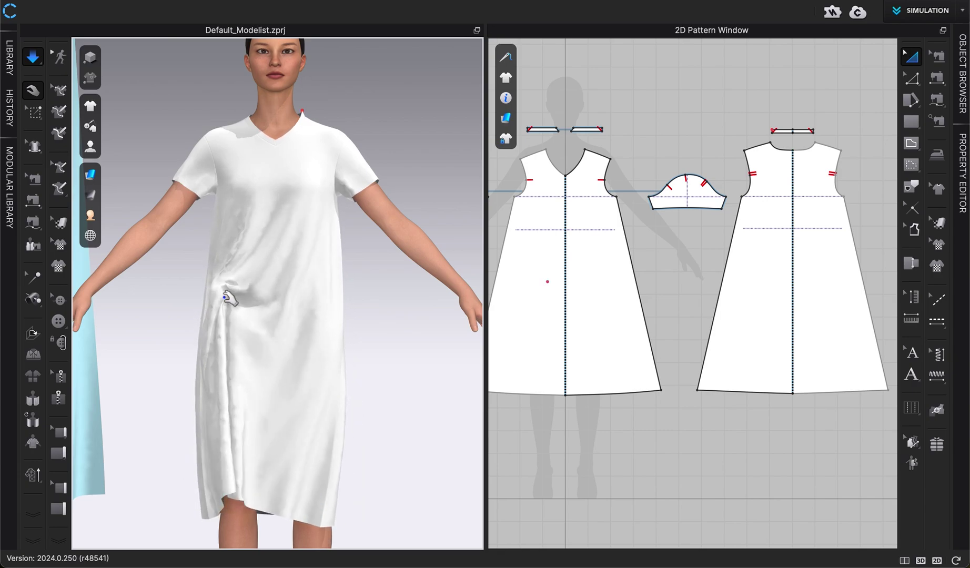
click(229, 300)
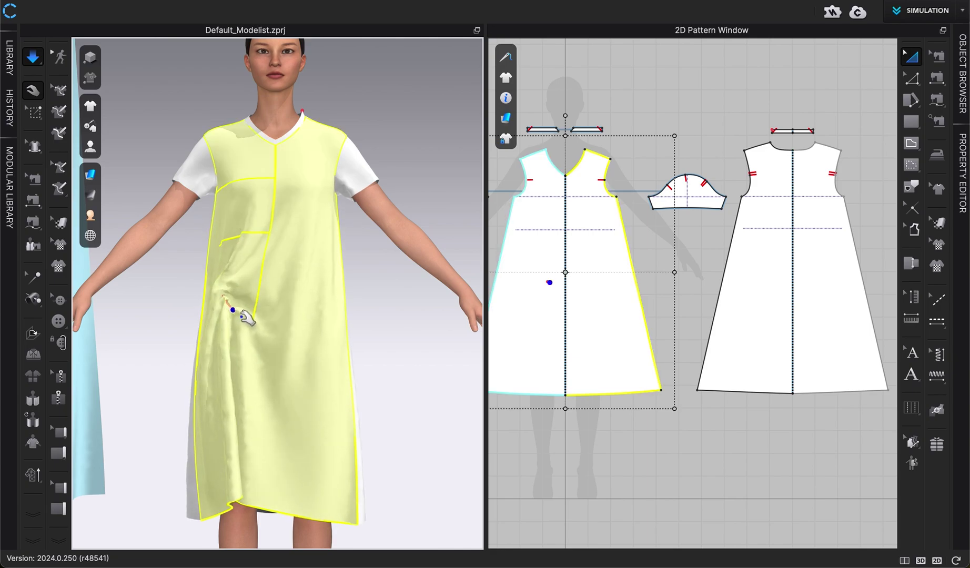
click(223, 299)
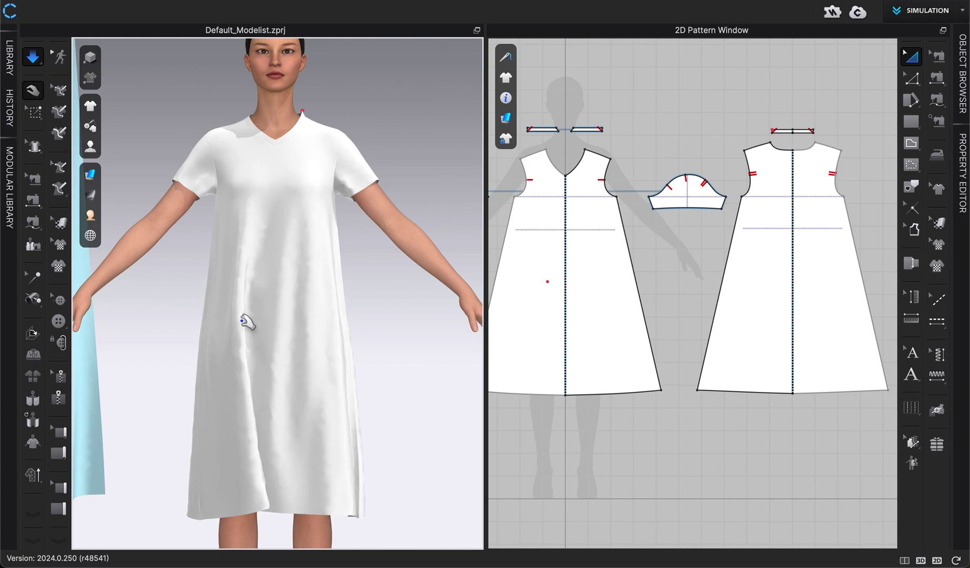
click(246, 324)
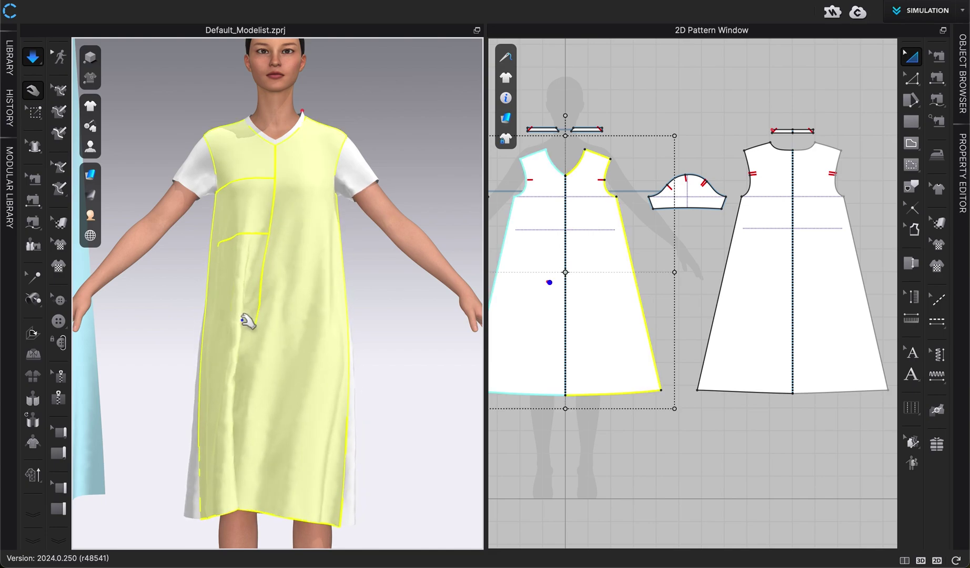
Nudge the pinned point on the front of the skirt and remove its pin
mouse_move(230, 319)
mouse_down()
mouse_move(218, 318)
mouse_move(238, 319)
mouse_up()
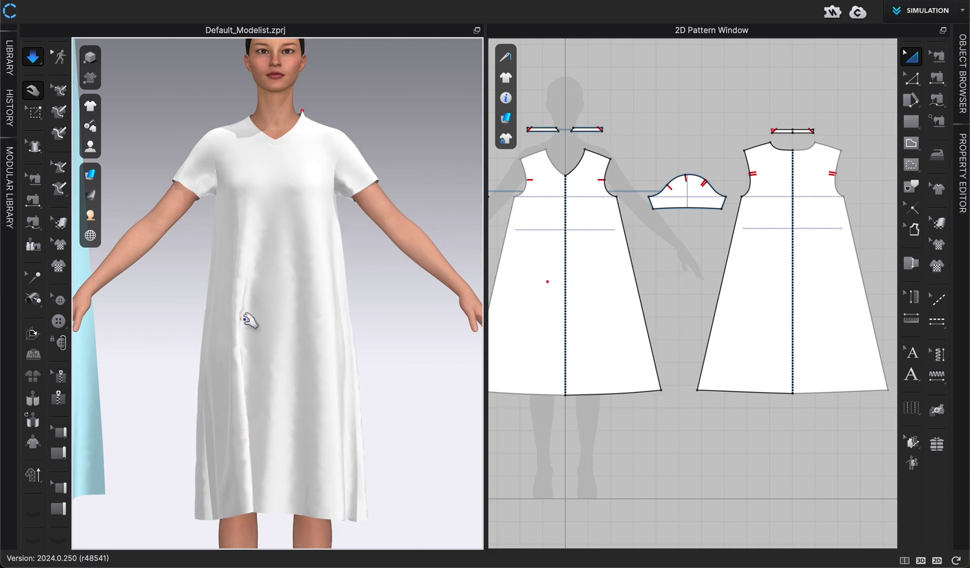
click(247, 320)
click(240, 320)
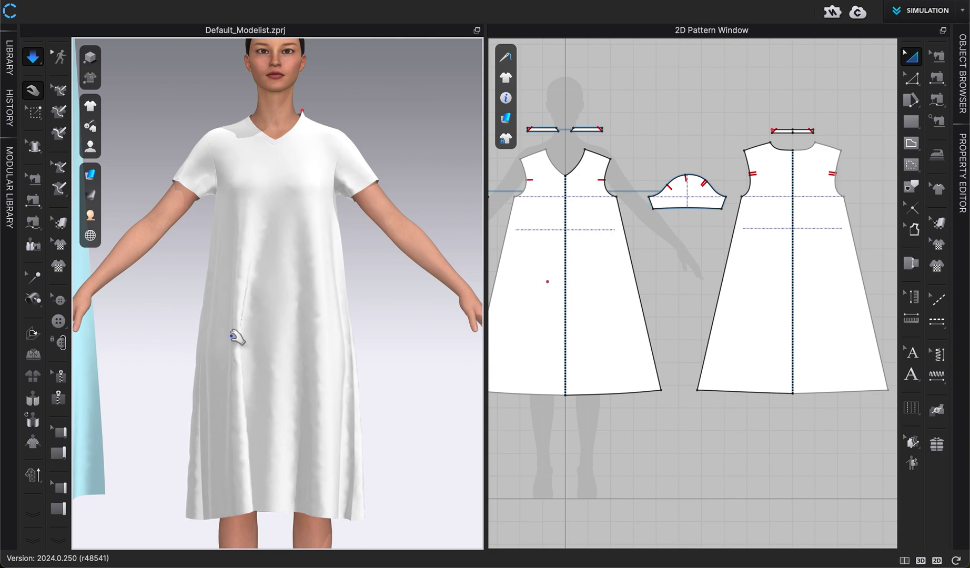
right_drag(232, 336, 209, 337)
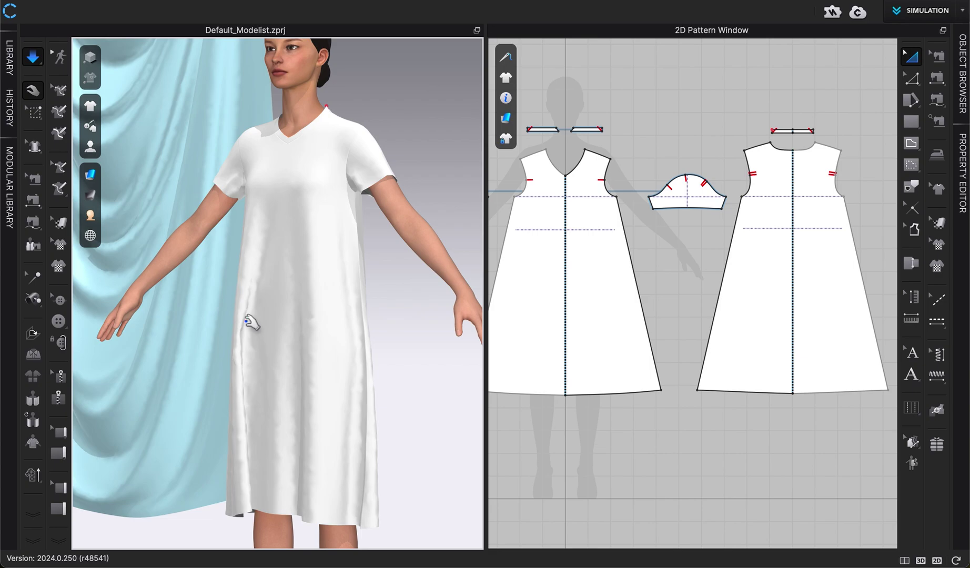
right_drag(241, 361, 264, 375)
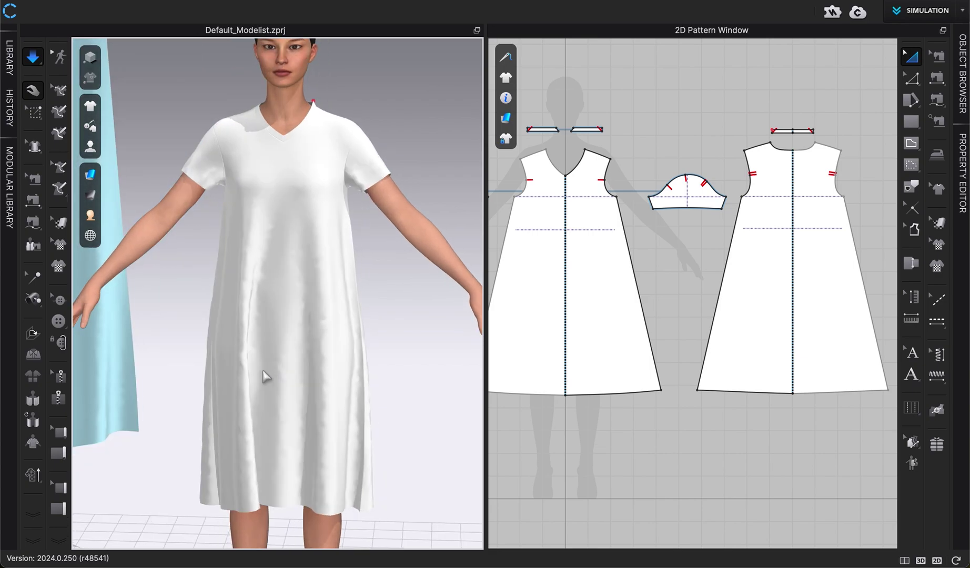
Remove the remaining pin at the back neckband's end using the Pin (Box) tool
click(33, 113)
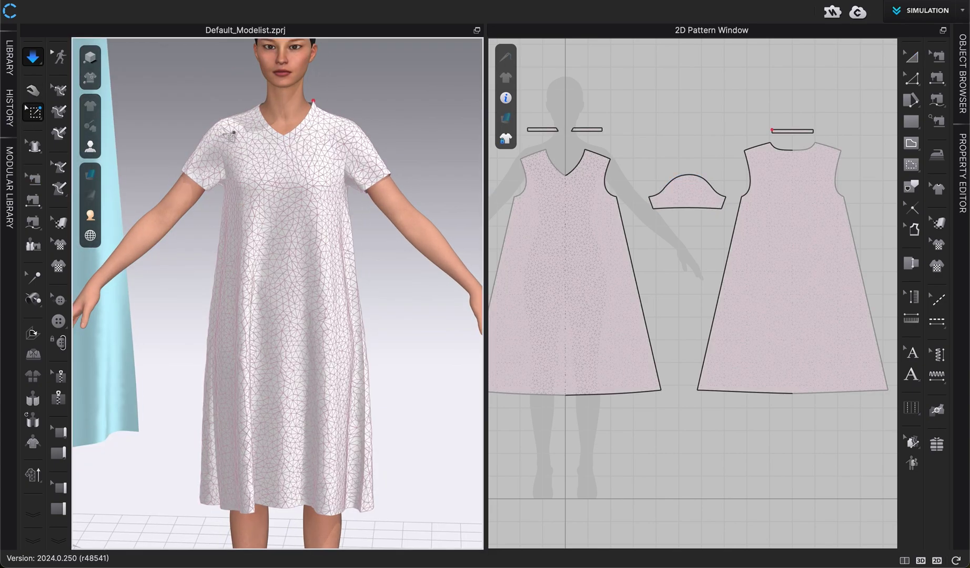
click(314, 101)
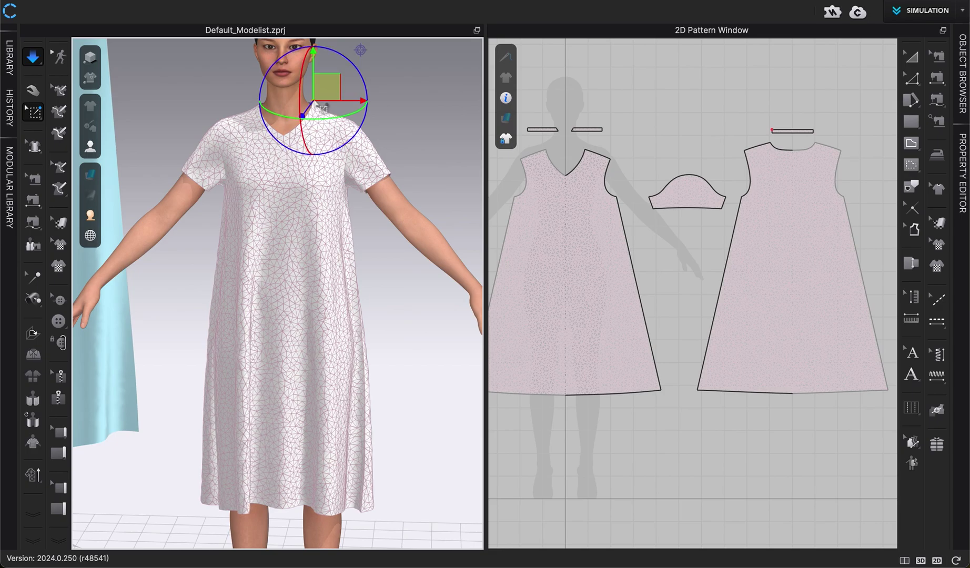
click(315, 101)
mouse_move(327, 282)
right_down()
mouse_move(295, 289)
mouse_move(335, 288)
right_up()
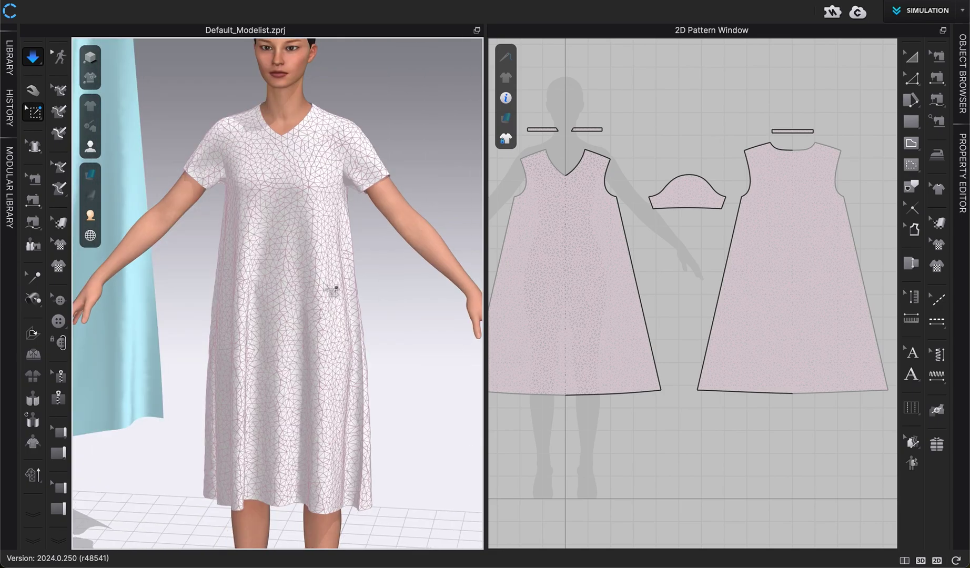
Box-pin small mesh areas on the avatar's right sleeve and the front pattern's side edge above the hem, moving the skirt pin inward
click(210, 155)
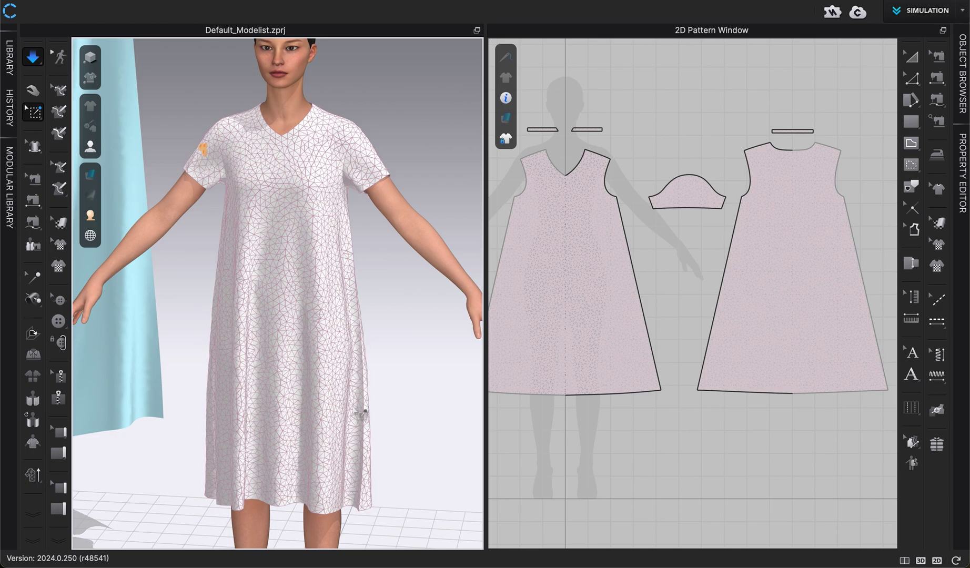
mouse_move(369, 421)
mouse_down()
mouse_move(290, 404)
mouse_move(355, 418)
mouse_up()
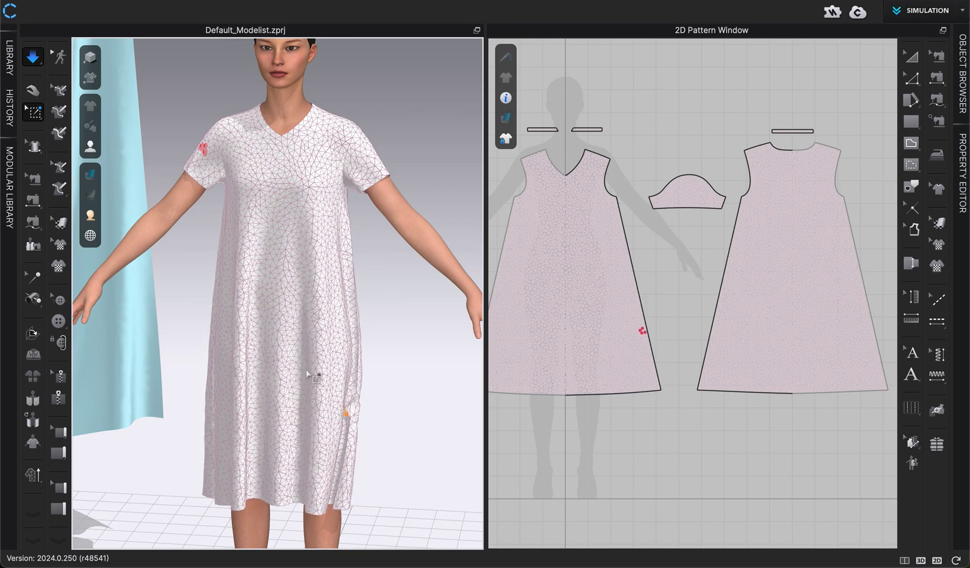
right_drag(218, 268, 211, 268)
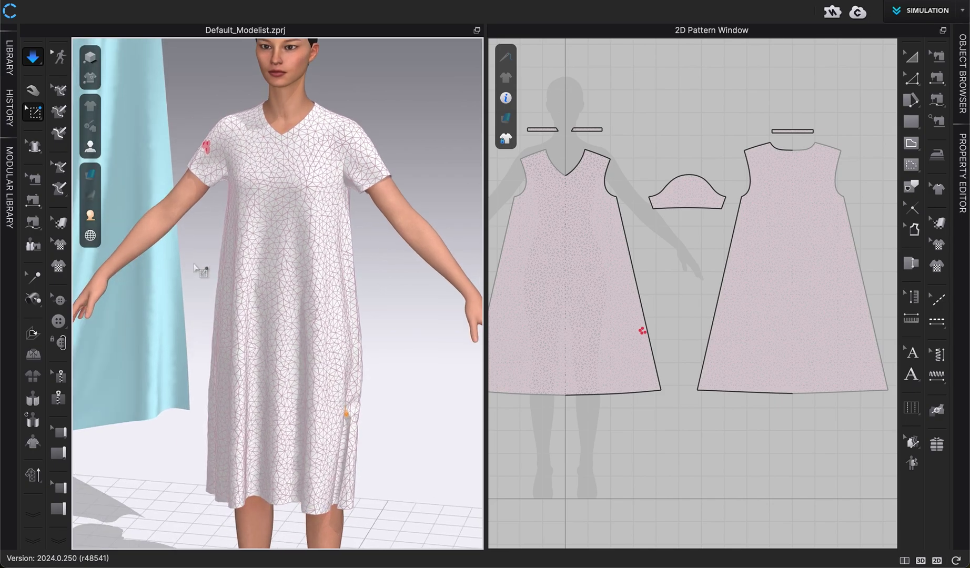
Delete all pins from the dress
right_click(194, 265)
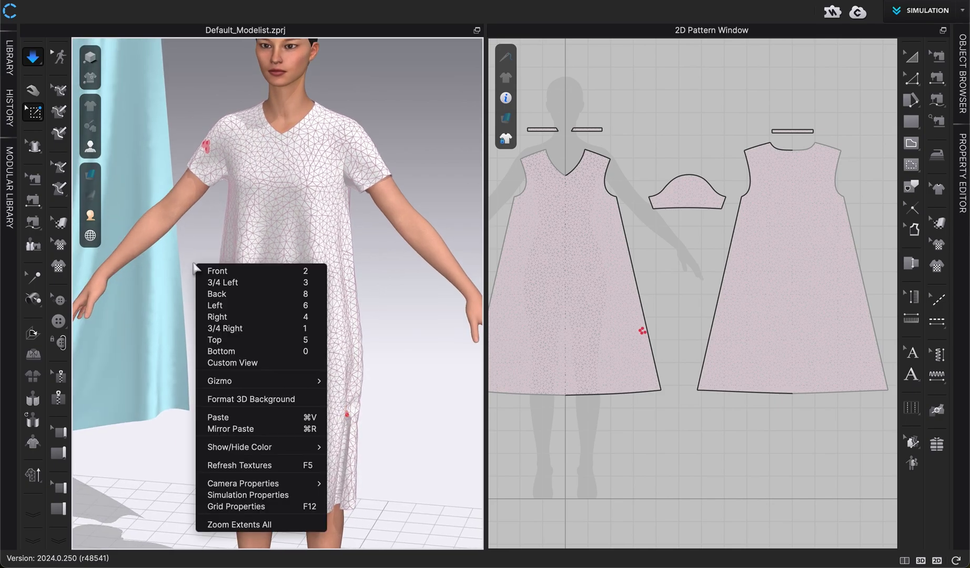
click(191, 231)
right_click(205, 147)
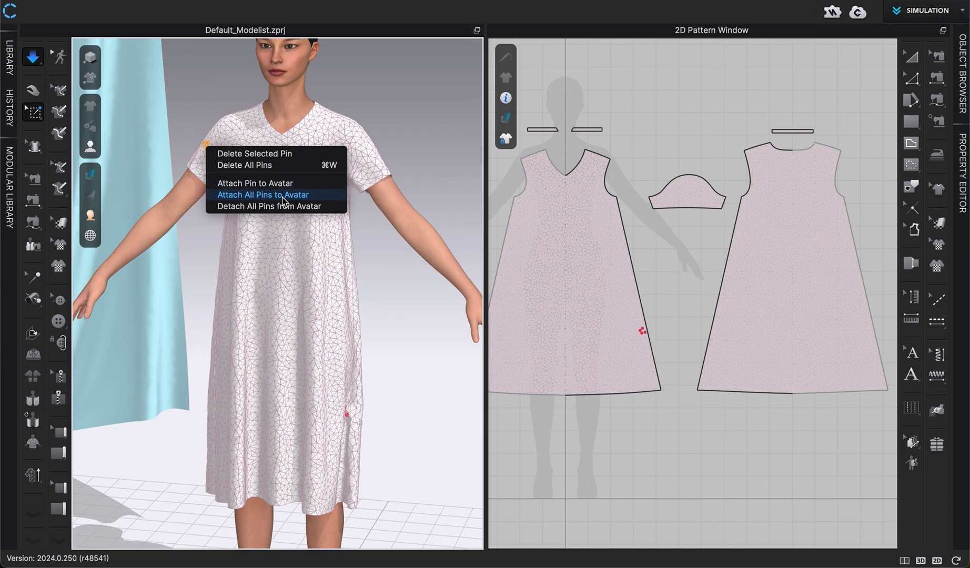
click(237, 164)
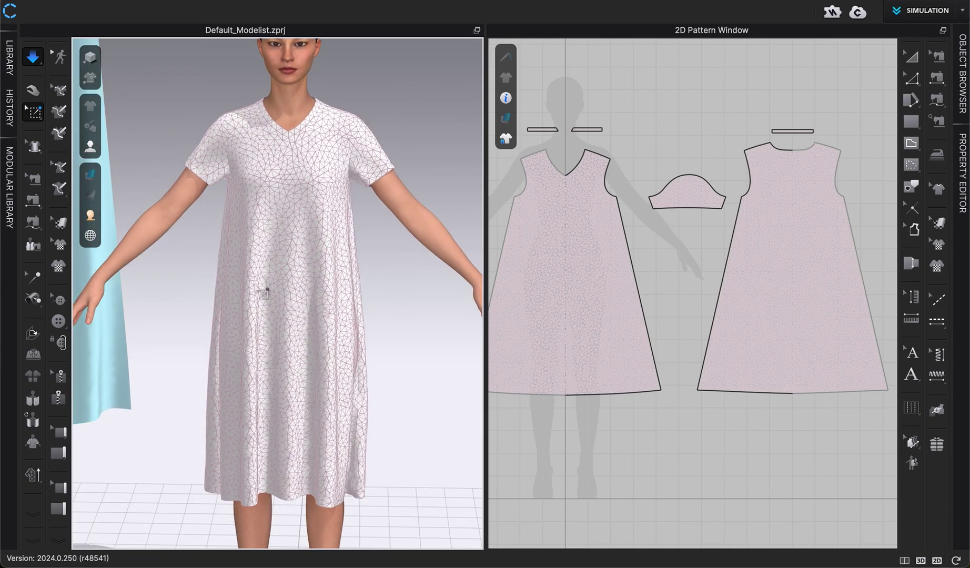
Box-pin the tip of the V-neckline on the front neckband and move it slightly downward
scroll(260, 289, up, 5)
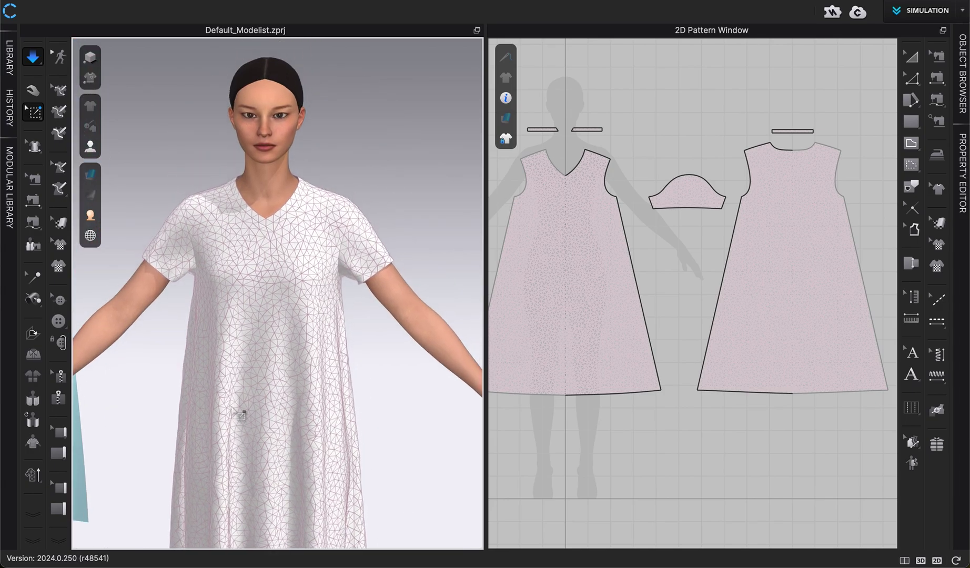
scroll(237, 415, up, 3)
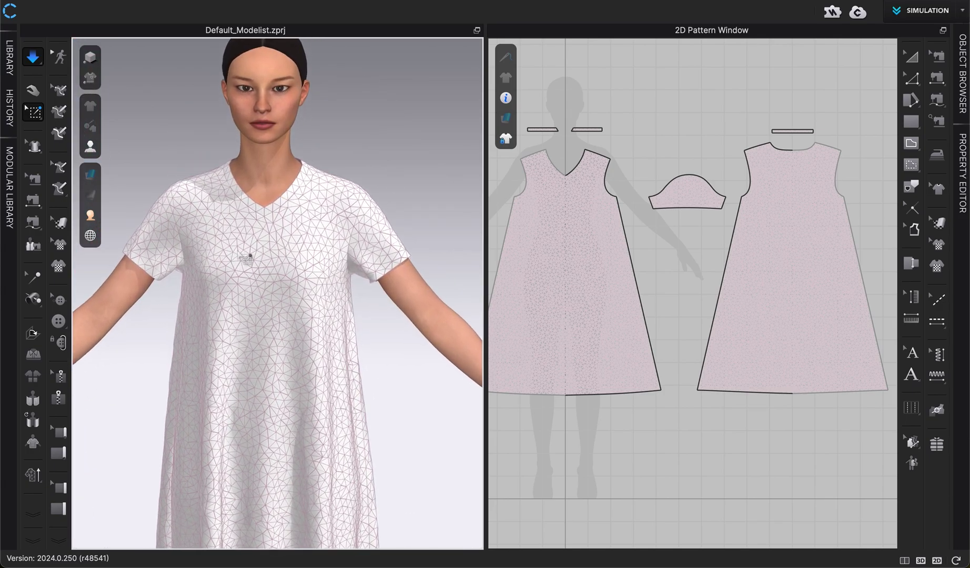
scroll(254, 368, up, 4)
scroll(261, 160, down, 1)
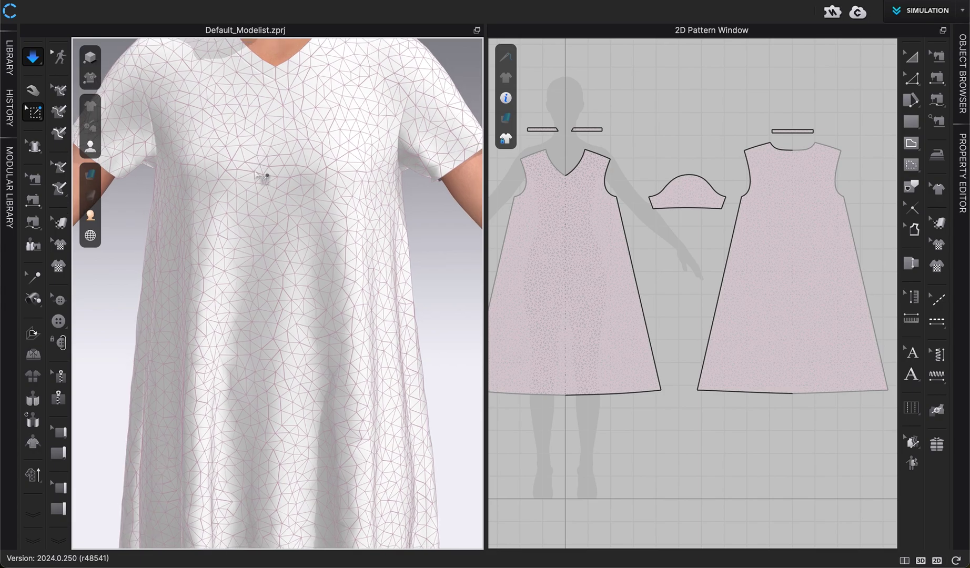
middle_drag(262, 178, 236, 292)
scroll(284, 190, up, 2)
middle_drag(284, 190, 286, 245)
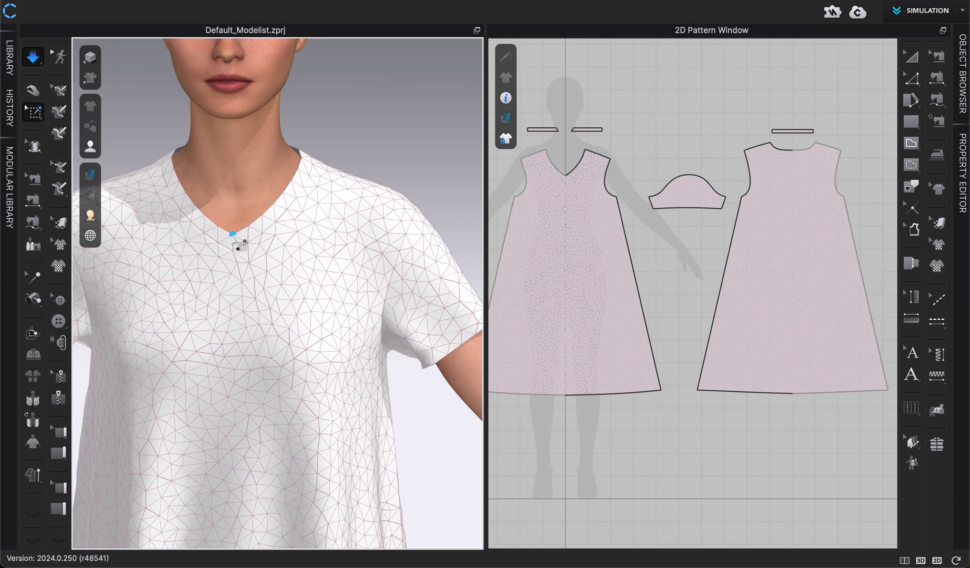
mouse_move(233, 229)
mouse_down()
mouse_move(233, 215)
mouse_move(233, 267)
mouse_move(239, 258)
mouse_up()
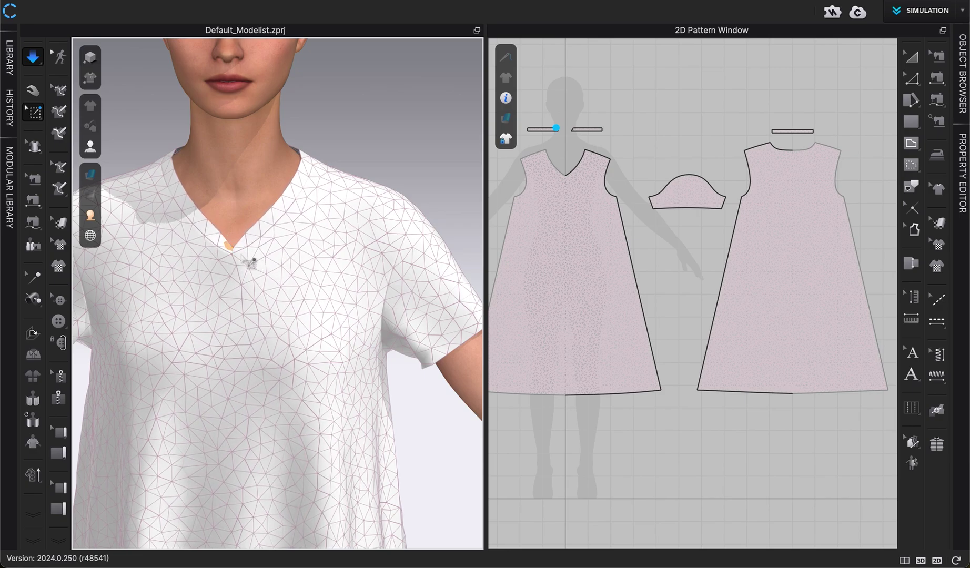
Attach the pin at the V-neckline's tip to the avatar
right_click(240, 257)
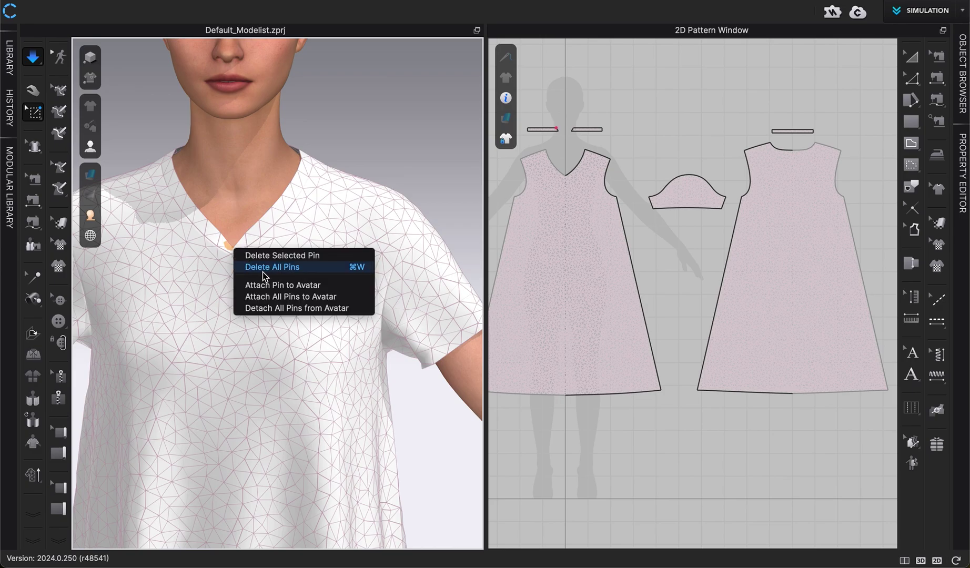
click(276, 285)
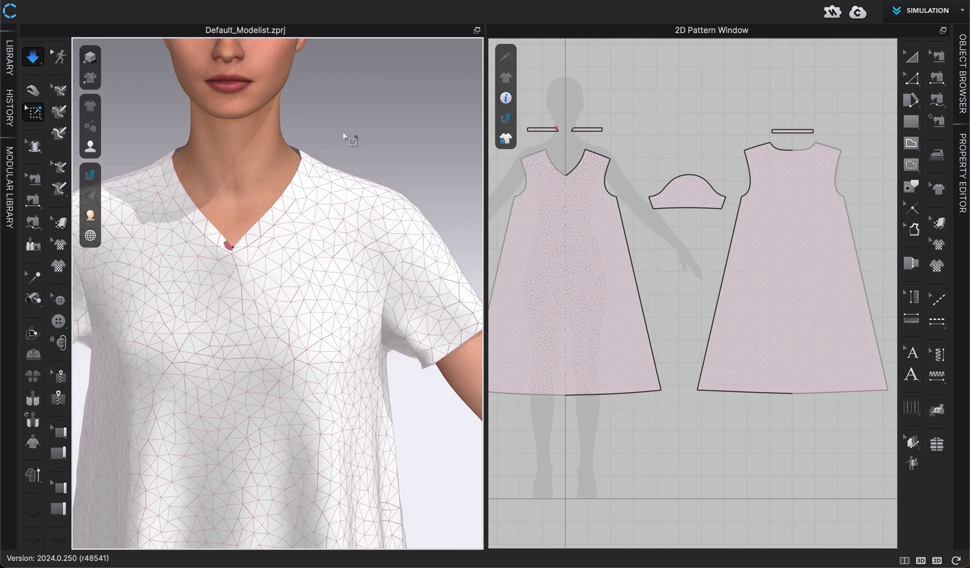
scroll(262, 285, down, 3)
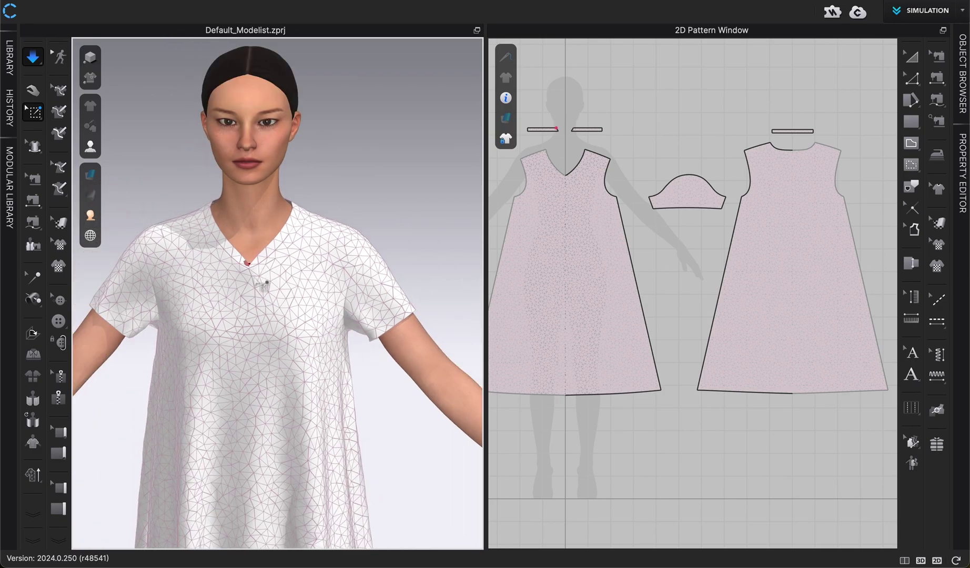
Lasso-pin one mesh area on the avatar's right sleeve and another on the front of the dress below the waist
scroll(258, 274, down, 3)
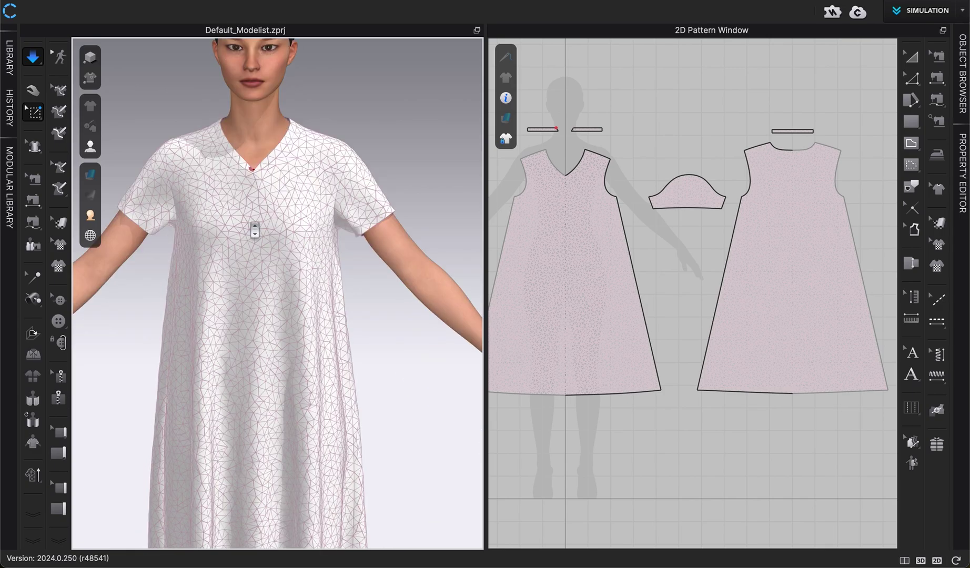
scroll(254, 230, down, 1)
middle_drag(257, 235, 257, 211)
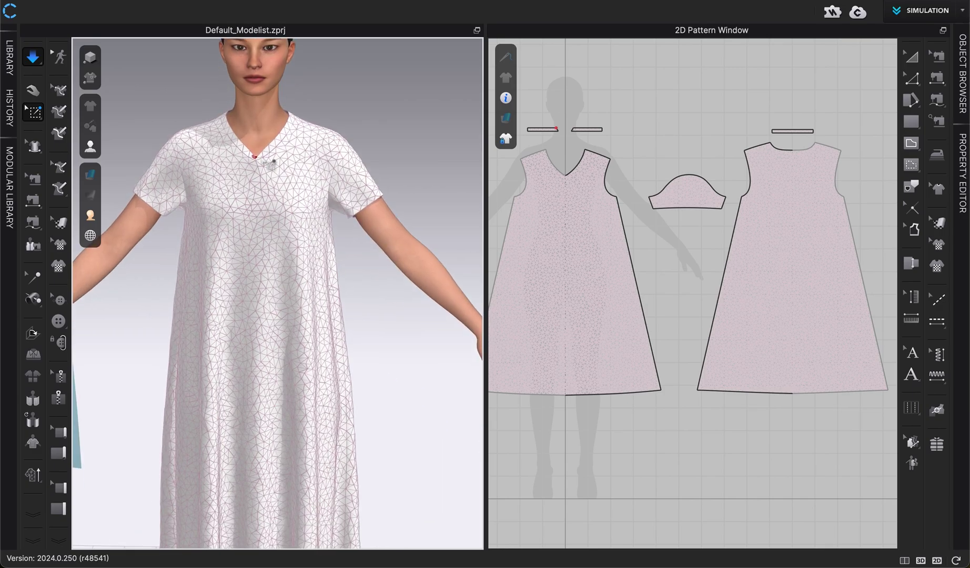
scroll(253, 304, down, 1)
middle_drag(253, 304, 255, 262)
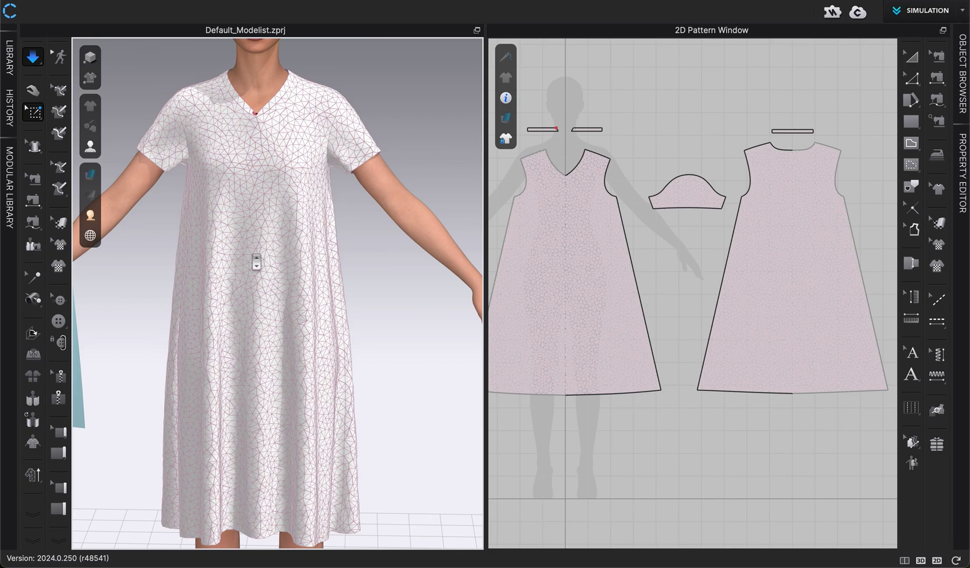
scroll(257, 262, down, 1)
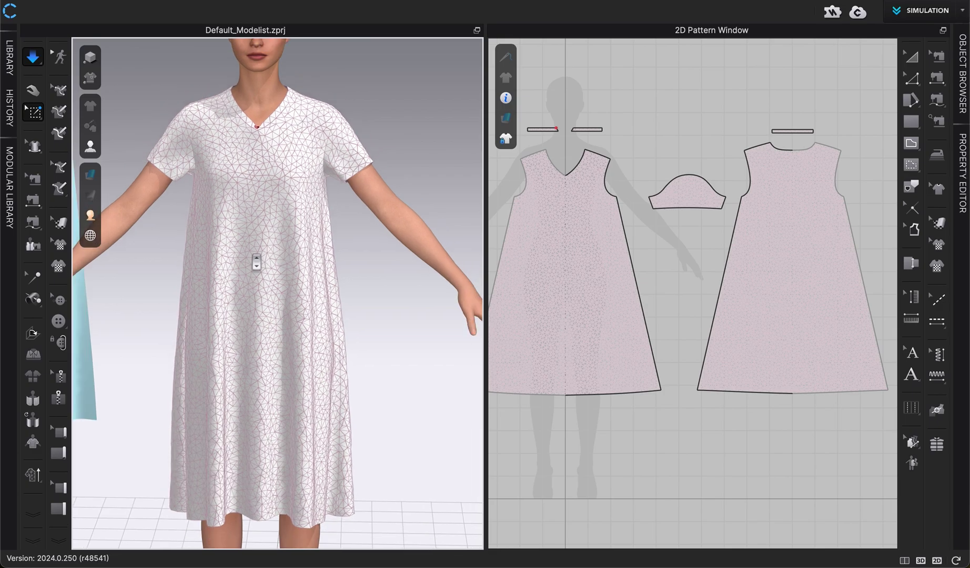
click(33, 113)
click(95, 137)
mouse_move(174, 141)
mouse_down()
mouse_move(182, 157)
mouse_move(183, 140)
mouse_up()
mouse_move(275, 294)
shift+mouse_down()
mouse_move(308, 300)
mouse_move(288, 298)
shift+mouse_up()
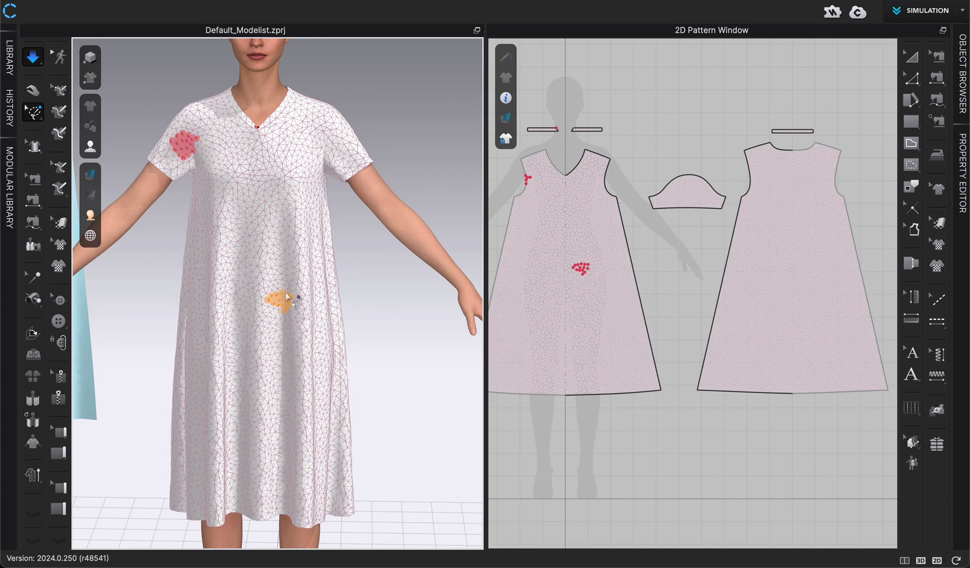
Box-pin a small mesh area on the dress front at waist height, and add a single pin between it and the lower pinned area
click(33, 112)
click(85, 149)
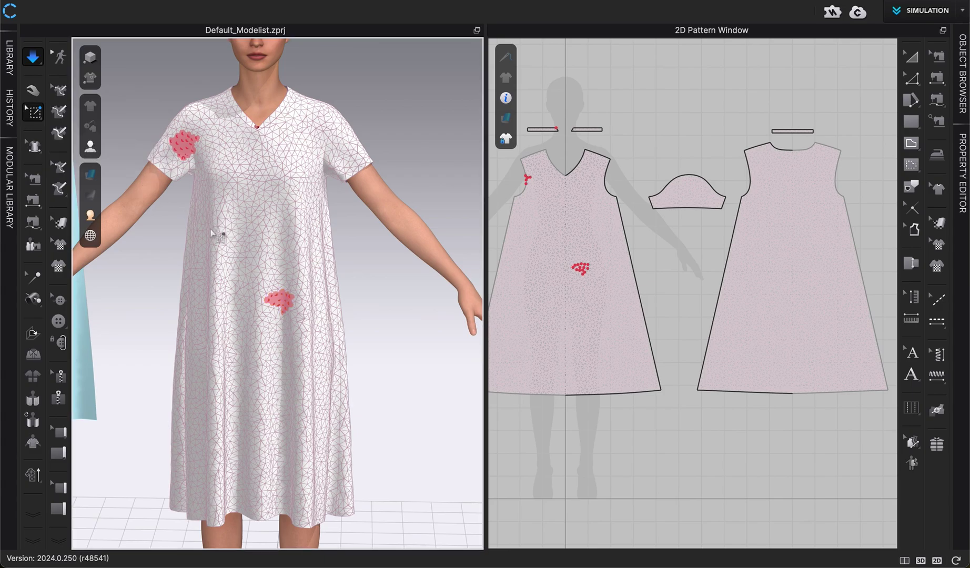
drag(211, 232, 231, 245)
scroll(248, 262, up, 2)
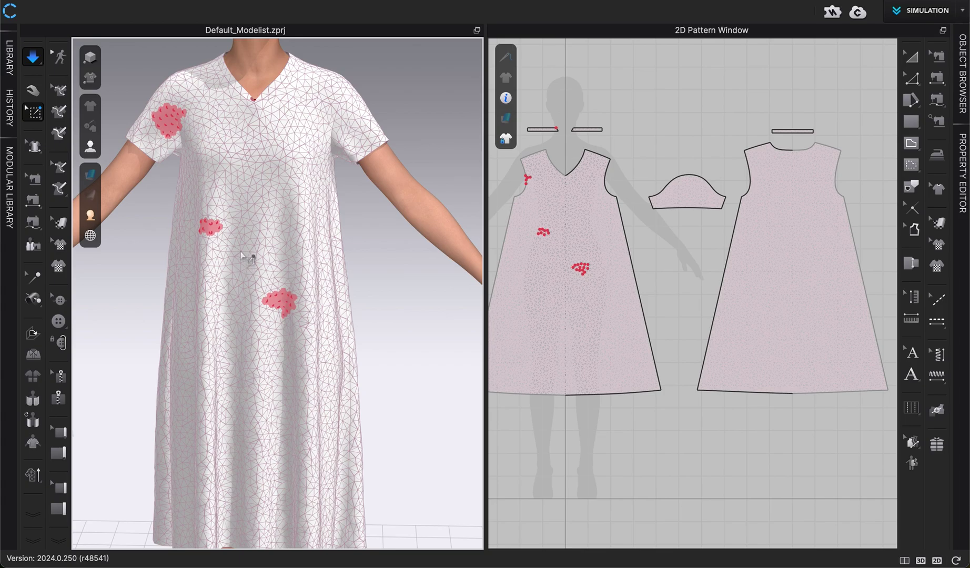
scroll(247, 257, up, 3)
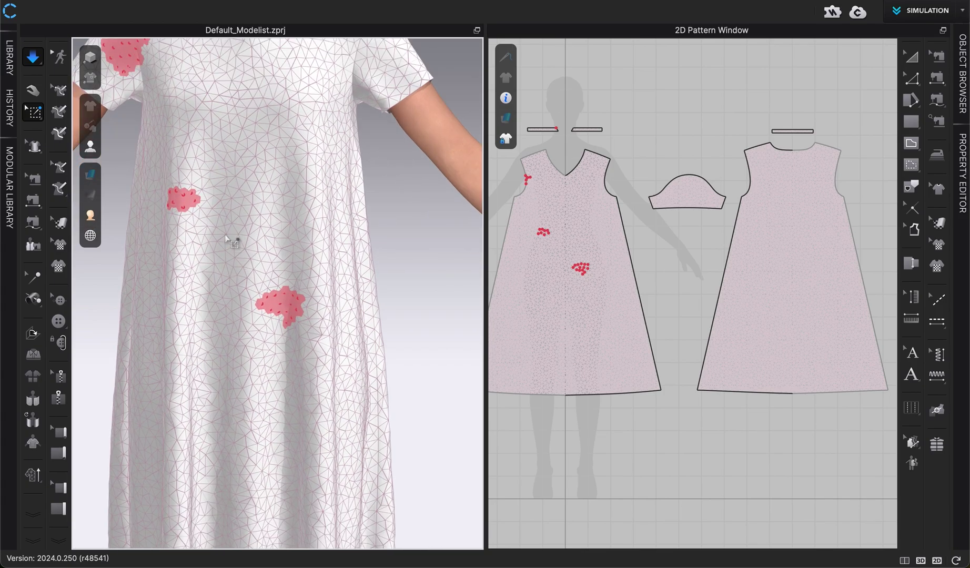
scroll(231, 242, up, 2)
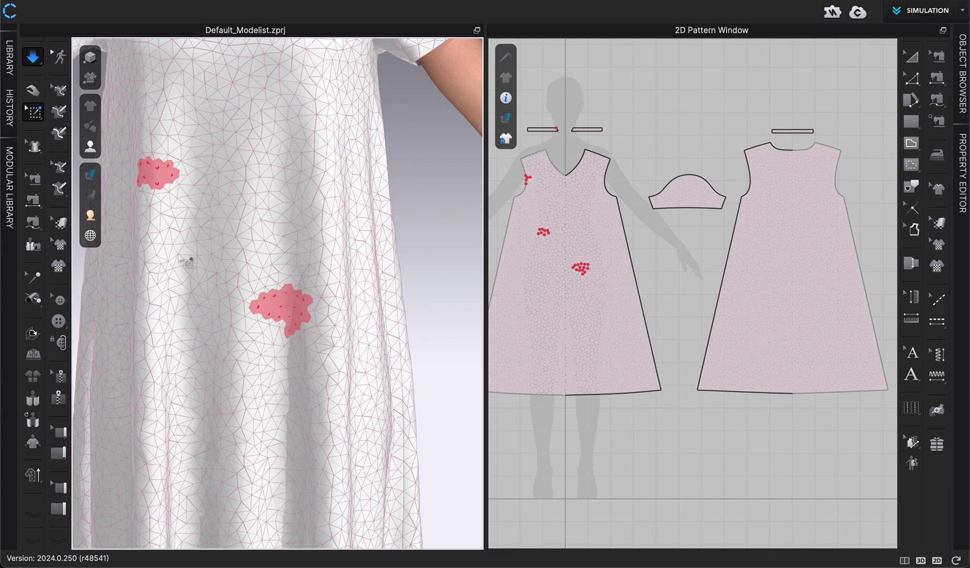
click(200, 255)
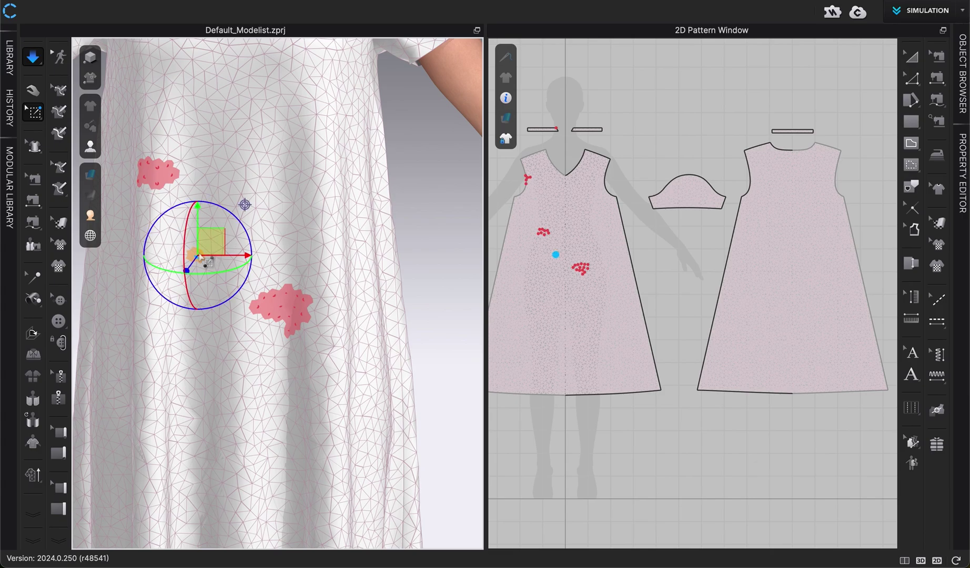
Delete all pins from the dress and stop the simulation
right_click(277, 302)
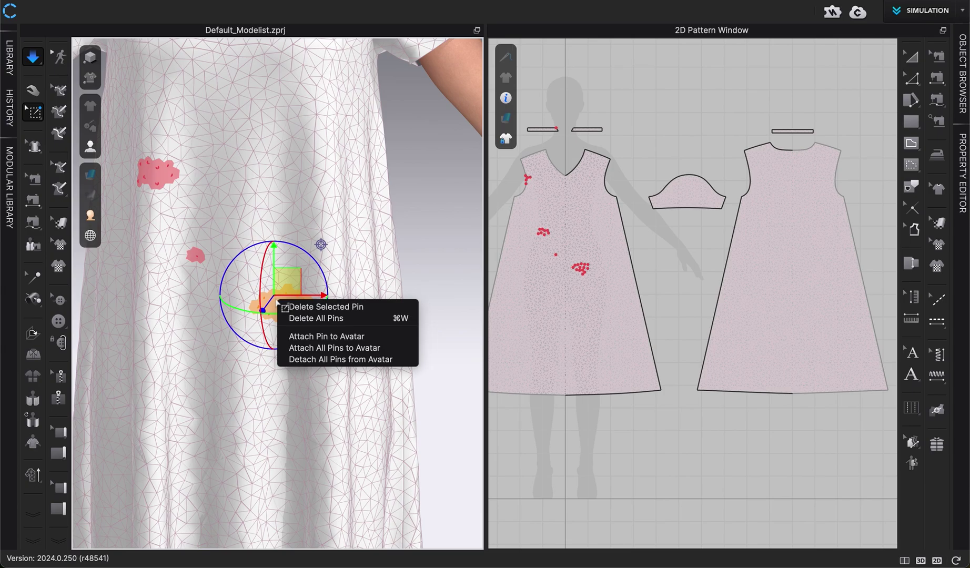
click(307, 318)
key(0)
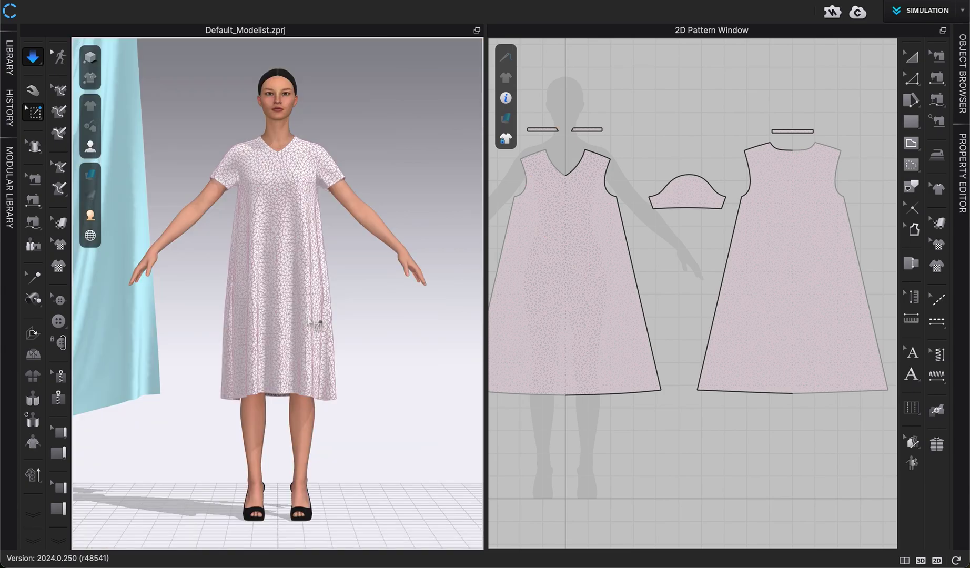
scroll(381, 362, up, 2)
scroll(381, 363, up, 3)
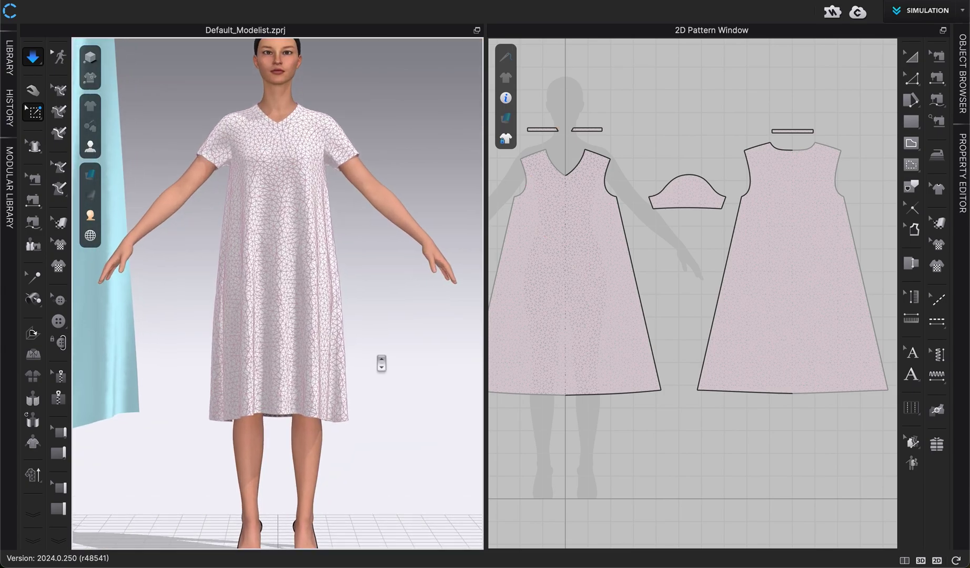
key(space)
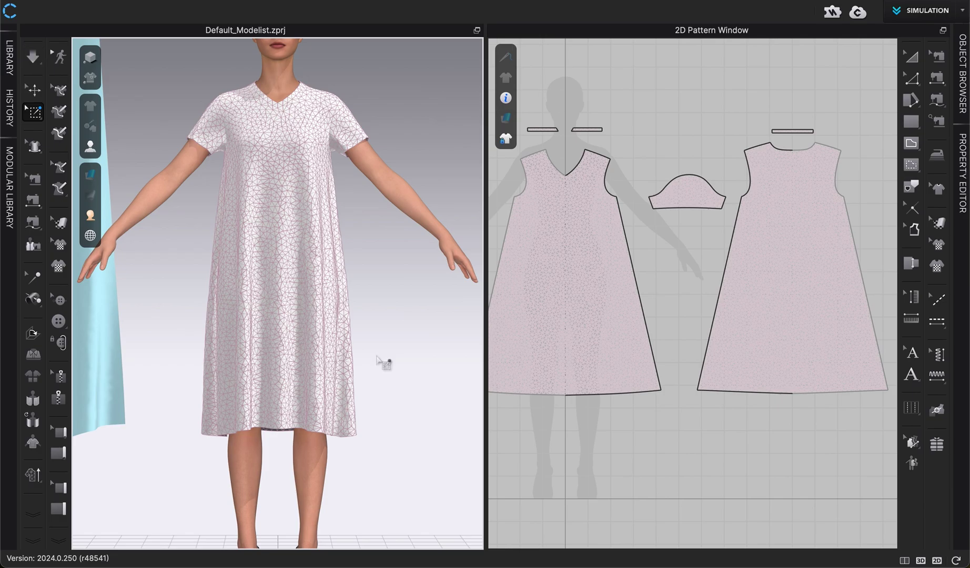
scroll(382, 363, down, 3)
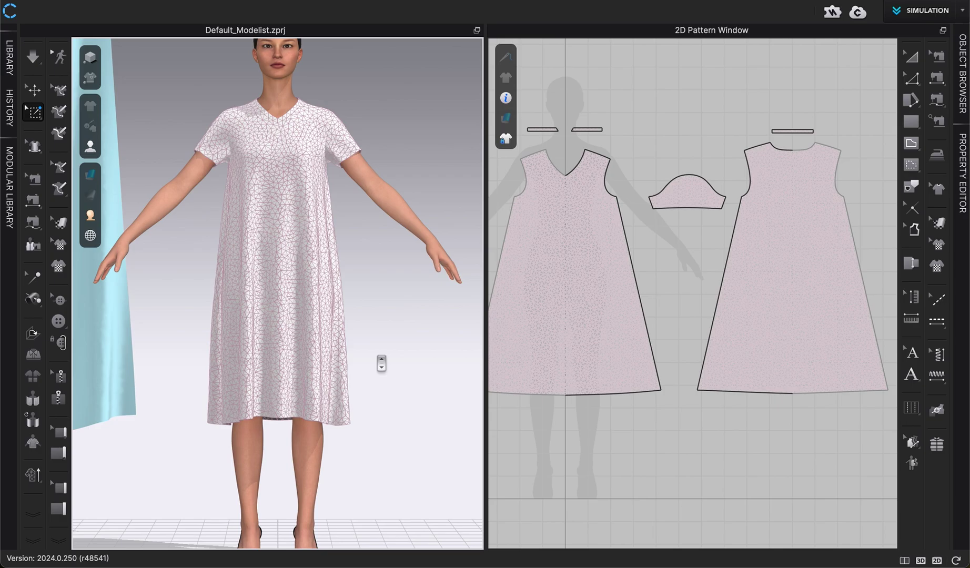
Move the light-blue draped cloth sideways so that it hangs behind the avatar
click(34, 91)
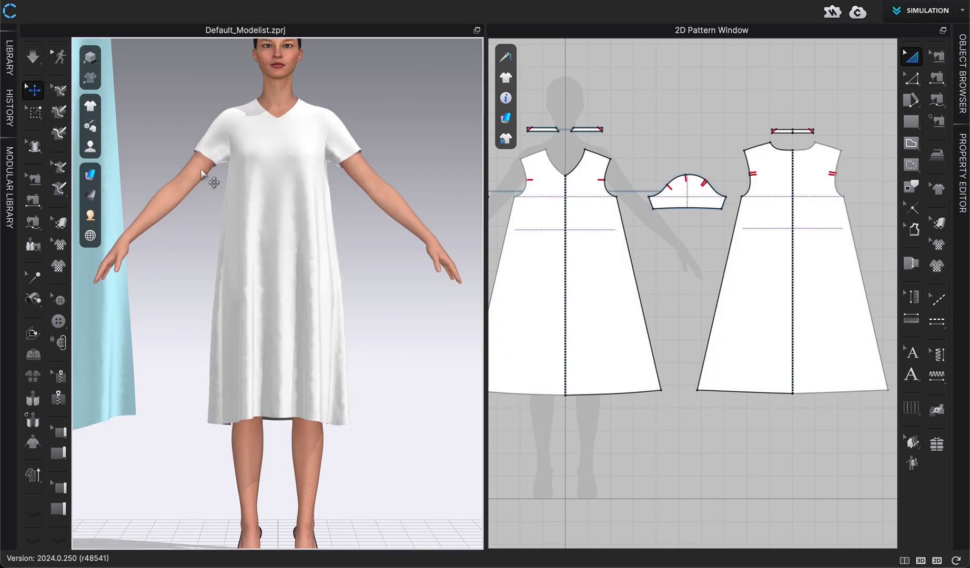
scroll(193, 247, down, 3)
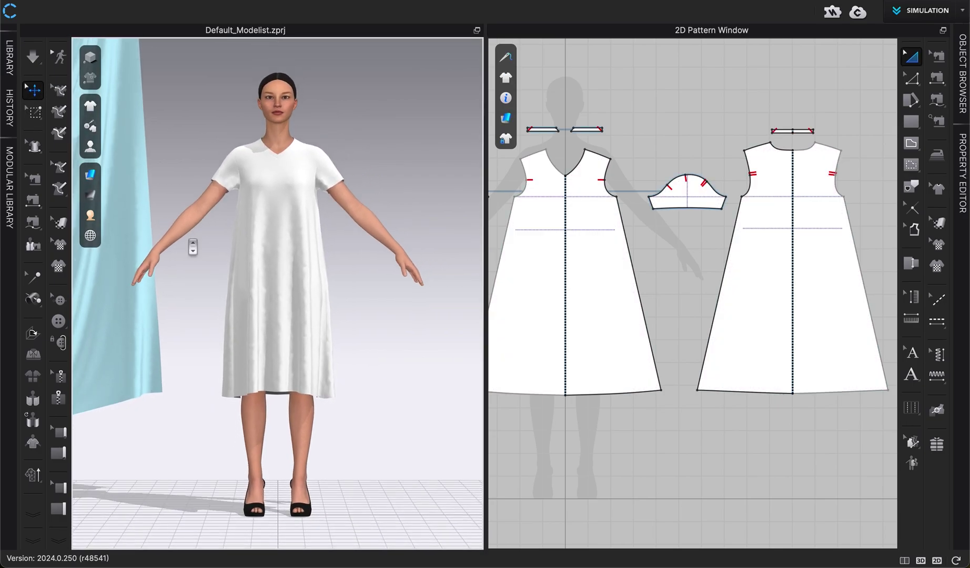
scroll(193, 247, down, 2)
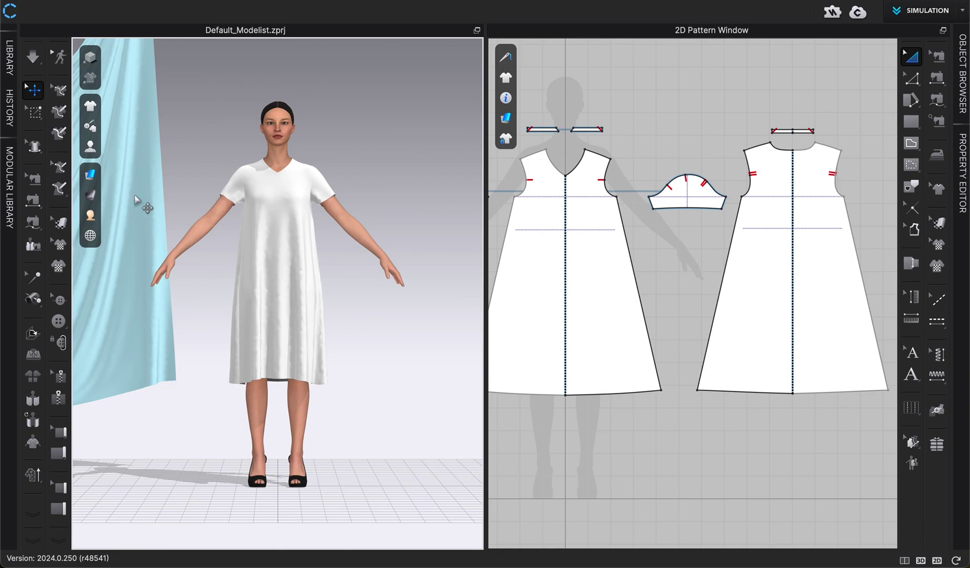
drag(141, 217, 333, 225)
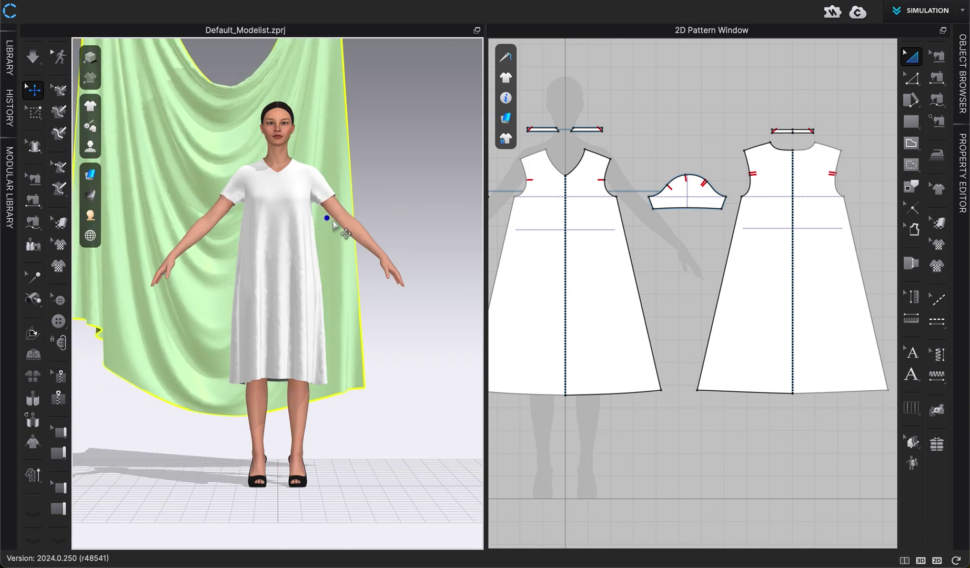
scroll(340, 244, down, 2)
click(410, 209)
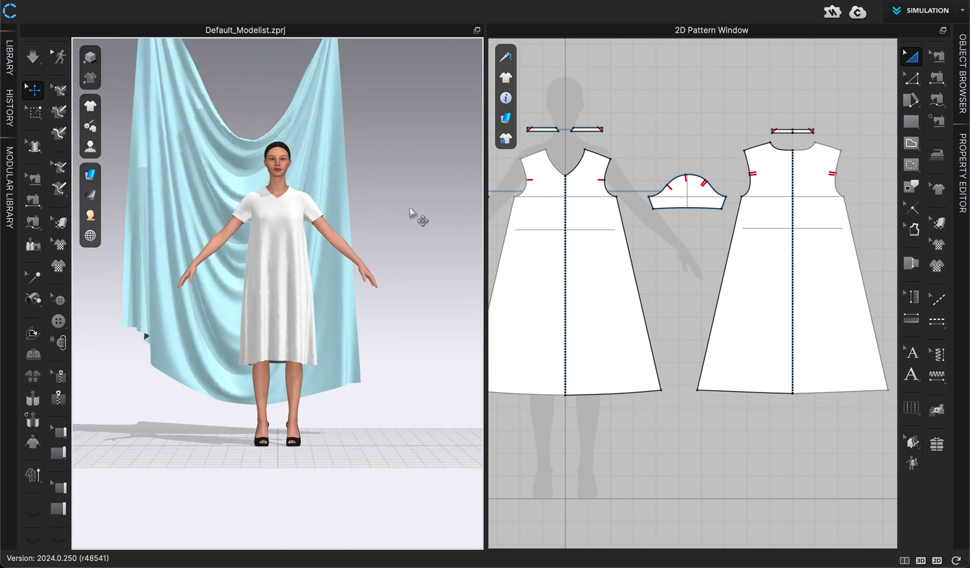
scroll(393, 255, up, 2)
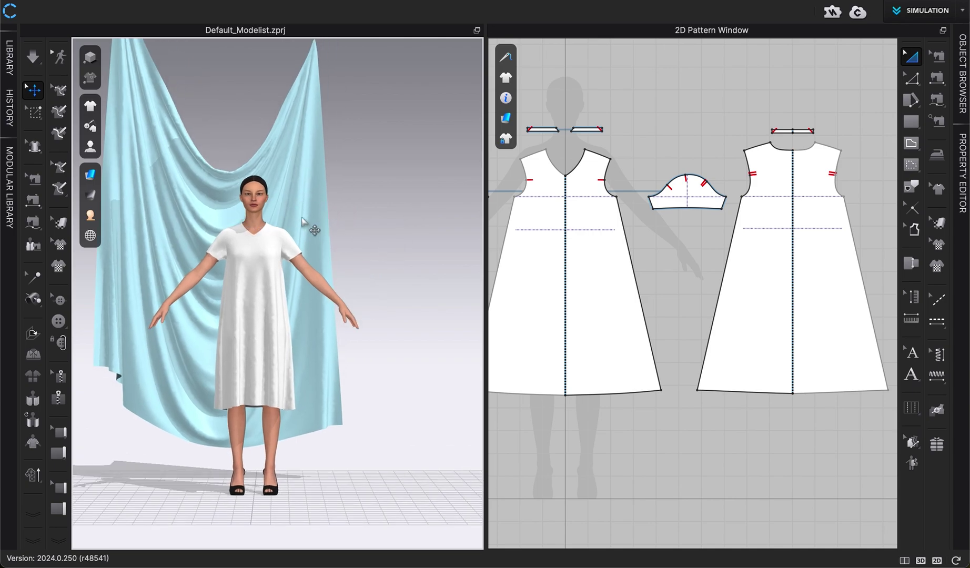
scroll(303, 224, up, 2)
Draw a small, nearly square rectangular pattern piece above the sleeve pattern and select it
click(911, 121)
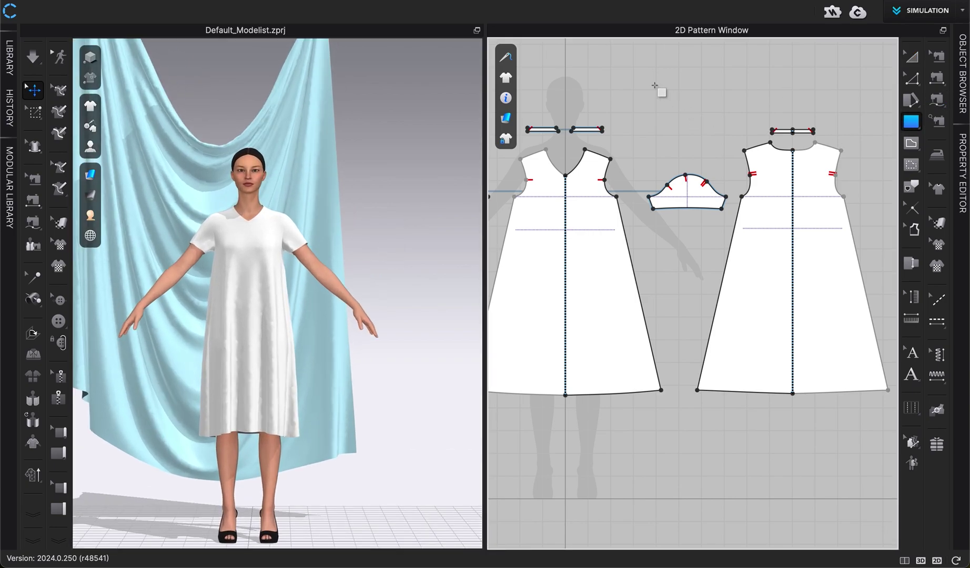
drag(655, 86, 727, 154)
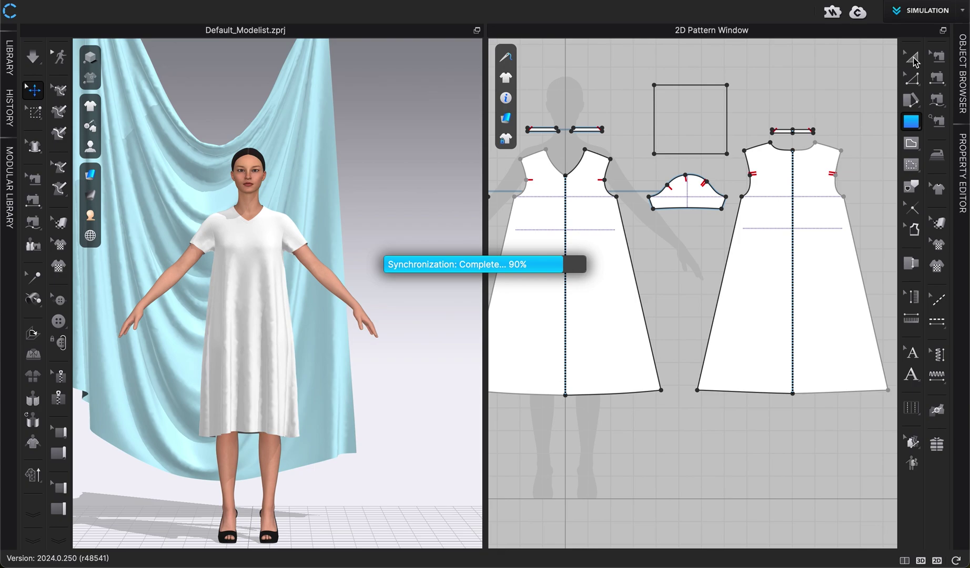
click(913, 59)
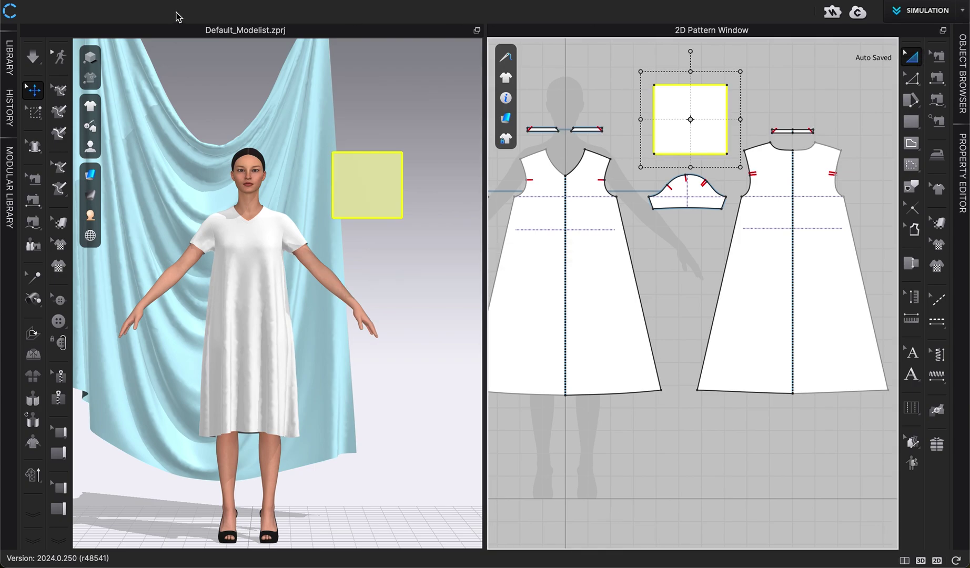
Pin the upper corner of the new rectangle on the side farther from the avatar
click(44, 113)
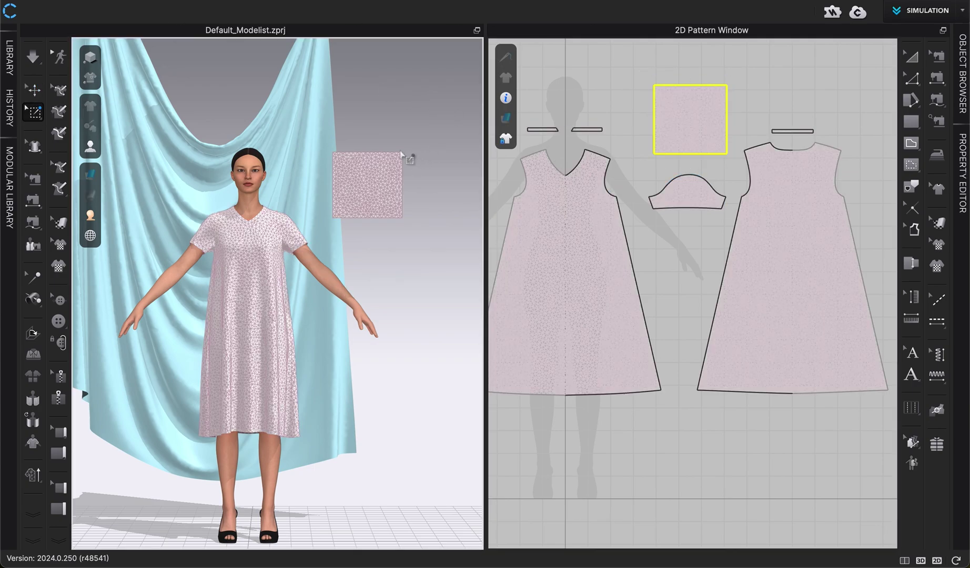
scroll(400, 155, up, 5)
middle_drag(400, 151, 215, 369)
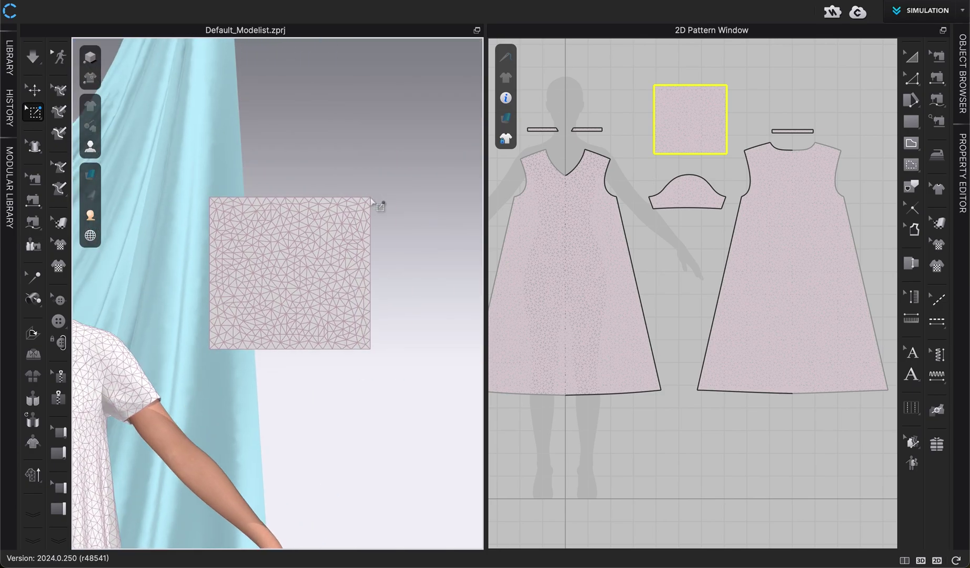
scroll(371, 197, up, 5)
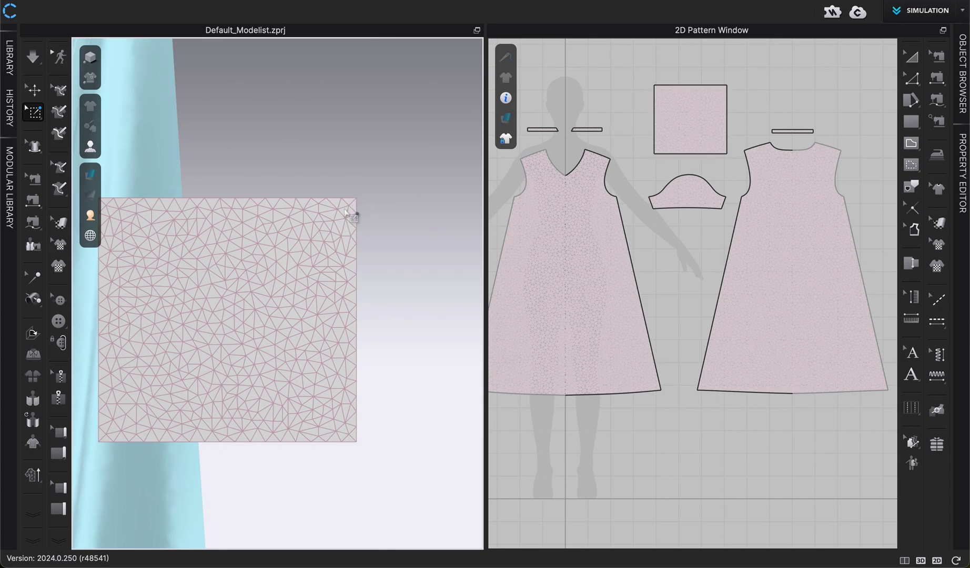
scroll(349, 209, up, 3)
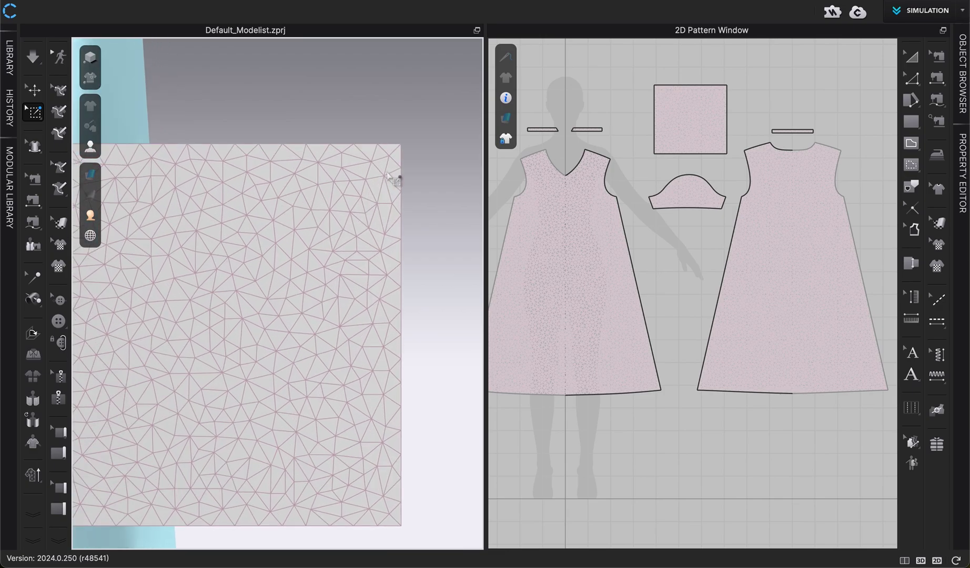
middle_drag(395, 177, 328, 220)
click(332, 195)
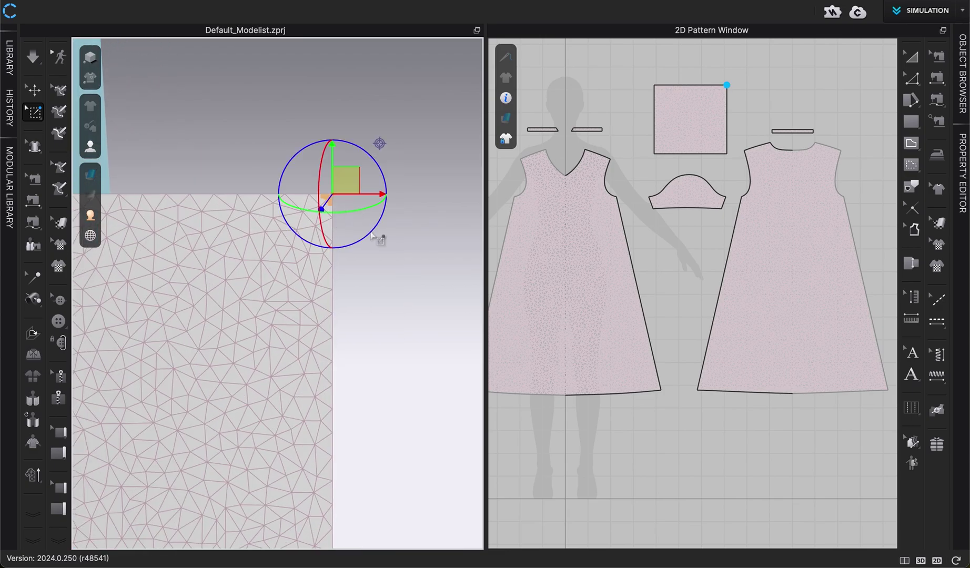
Simulate the rectangle so that it drapes from its pinned corner
key(space)
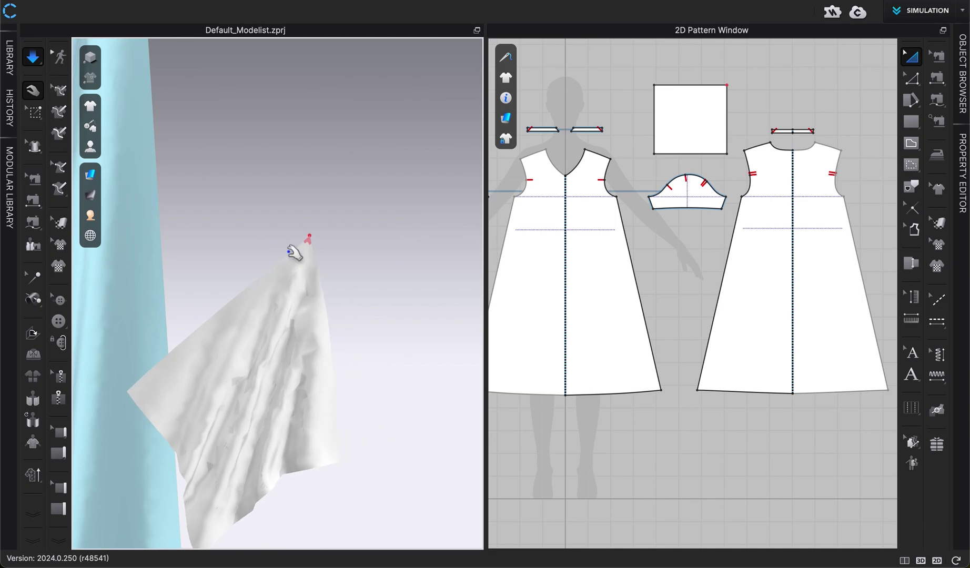
scroll(293, 257, down, 4)
scroll(335, 180, down, 5)
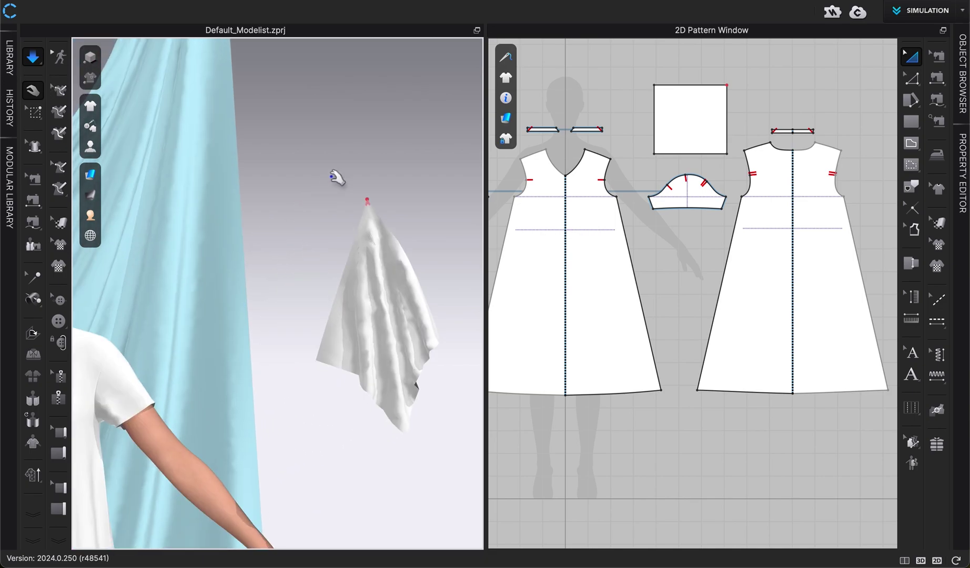
scroll(392, 141, down, 5)
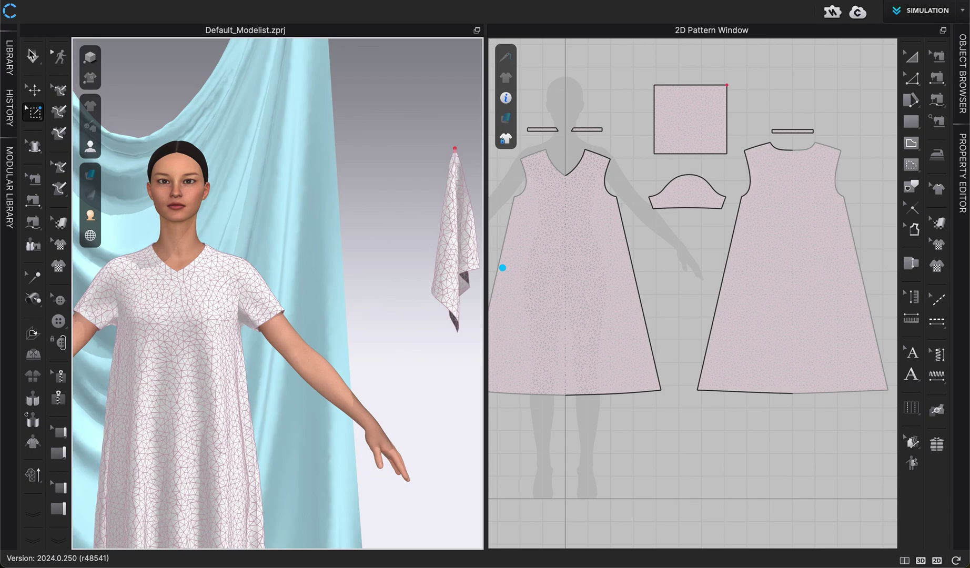
Freeze the hanging rectangular cloth and move it in front of the dress's bodice
click(33, 89)
right_click(453, 258)
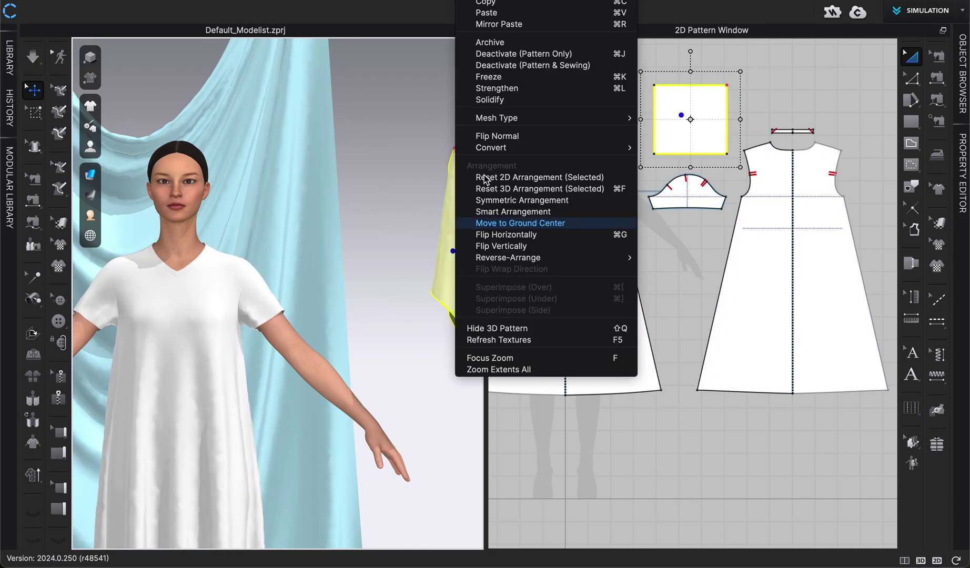
click(489, 76)
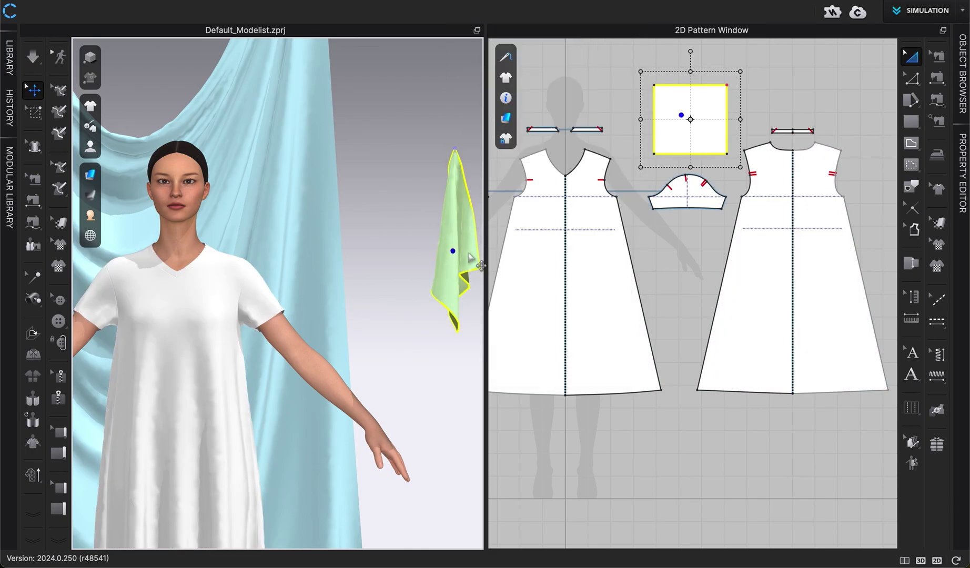
drag(469, 257, 221, 368)
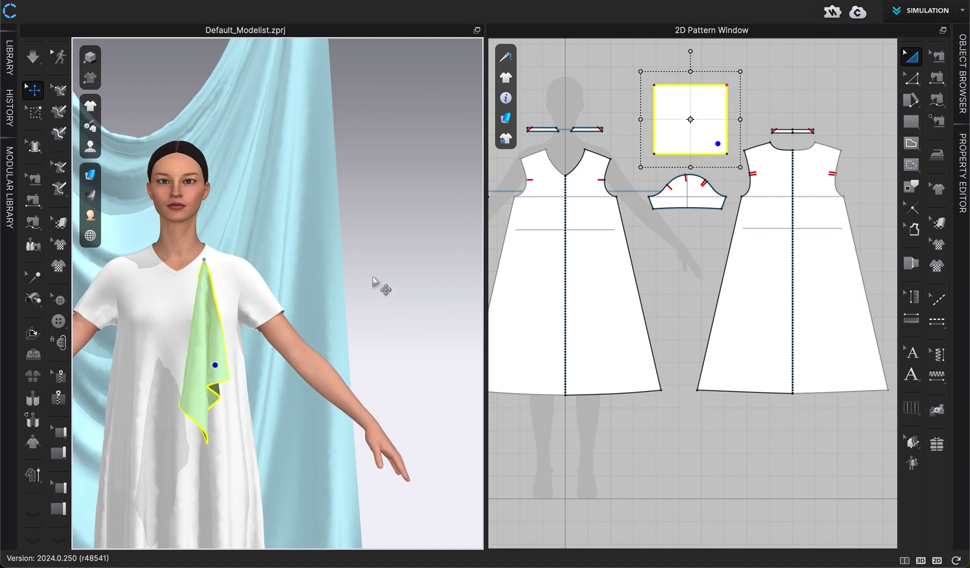
Lower the frozen cloth from the bodice to about waist height and position it close to the dress front, checking from the side
middle_drag(373, 282, 448, 207)
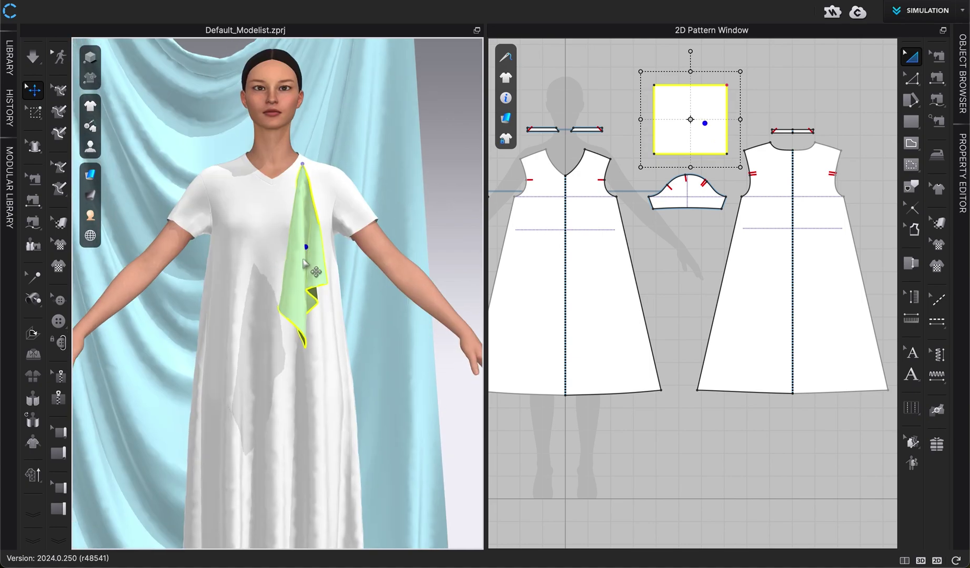
drag(304, 263, 319, 341)
scroll(312, 360, up, 3)
scroll(312, 359, up, 2)
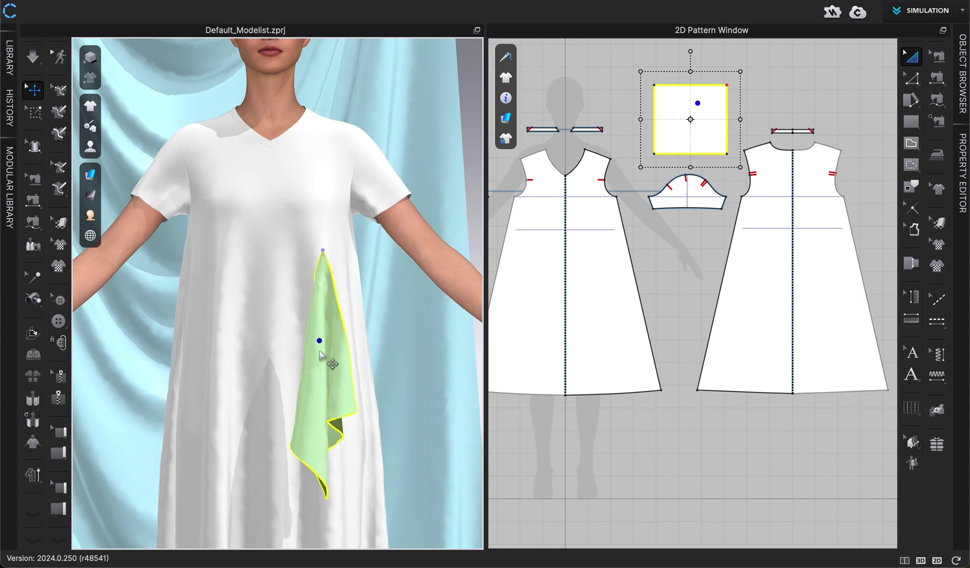
drag(320, 354, 308, 213)
right_drag(308, 213, 164, 264)
drag(258, 256, 329, 373)
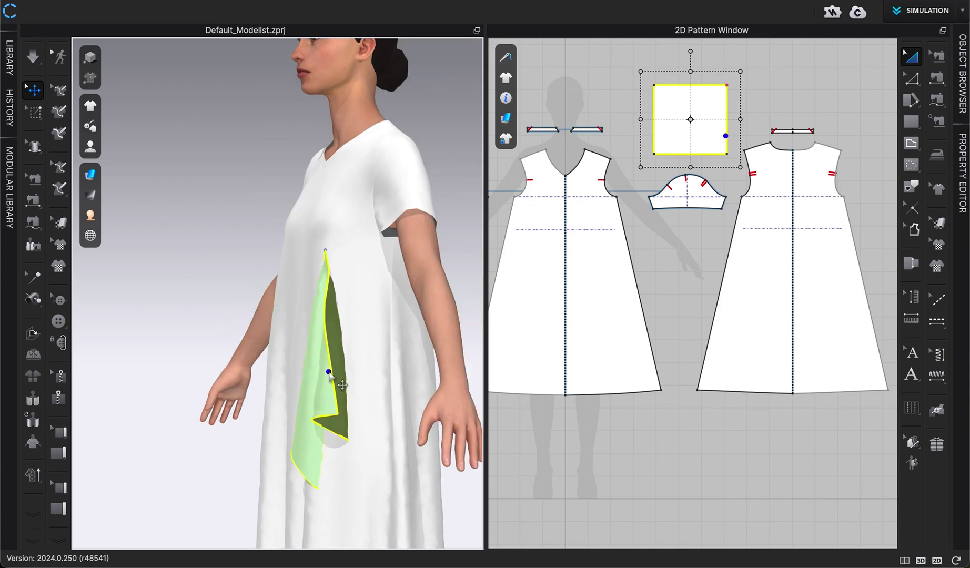
Move the frozen cloth farther down the dress front, placing its pinned corner just below the waist
key(2)
scroll(312, 283, up, 5)
click(313, 235)
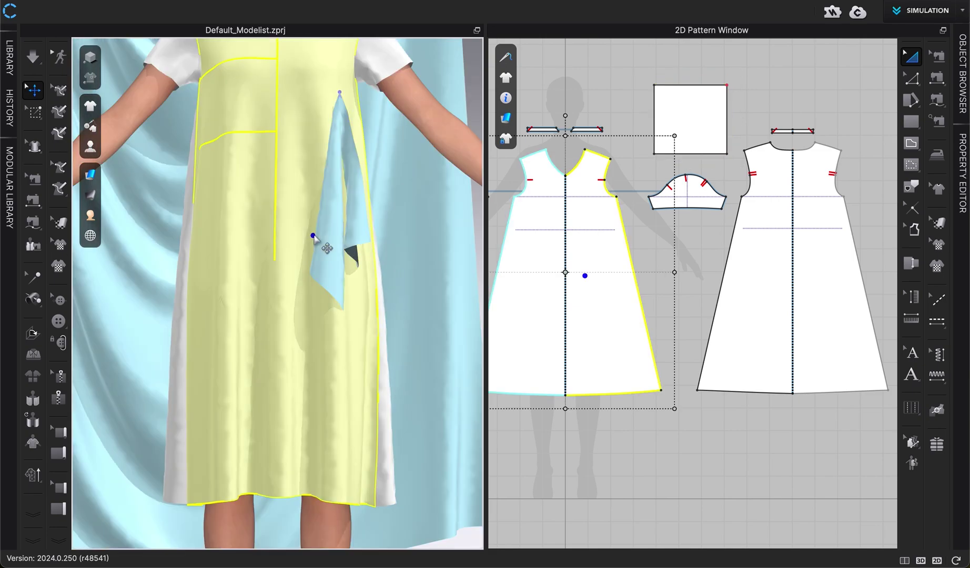
click(447, 167)
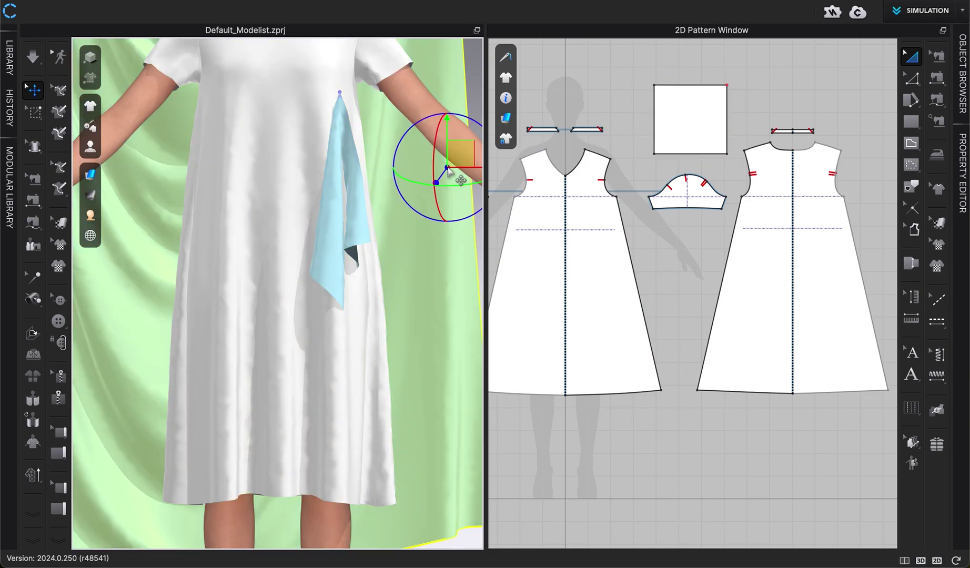
click(339, 199)
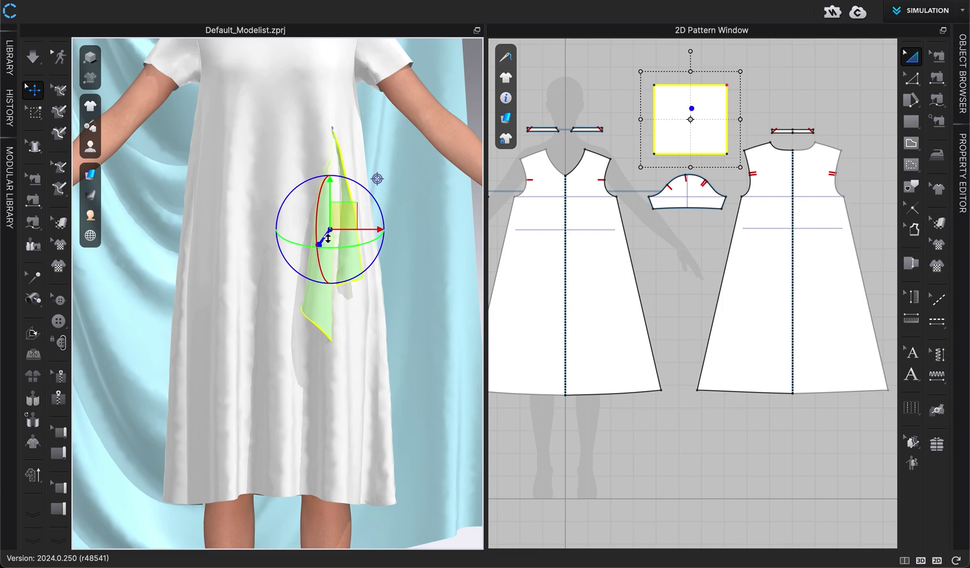
drag(328, 239, 302, 349)
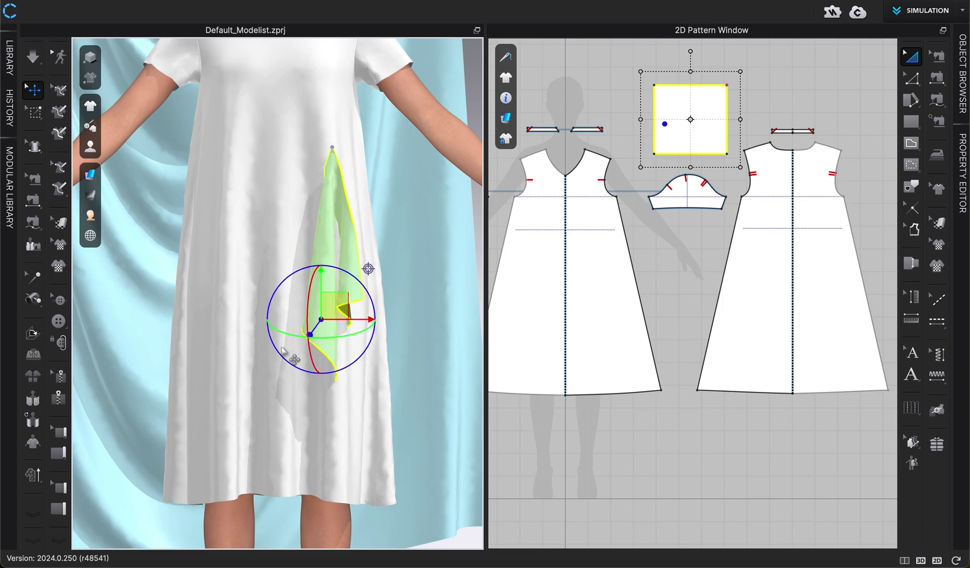
scroll(274, 347, down, 5)
click(422, 329)
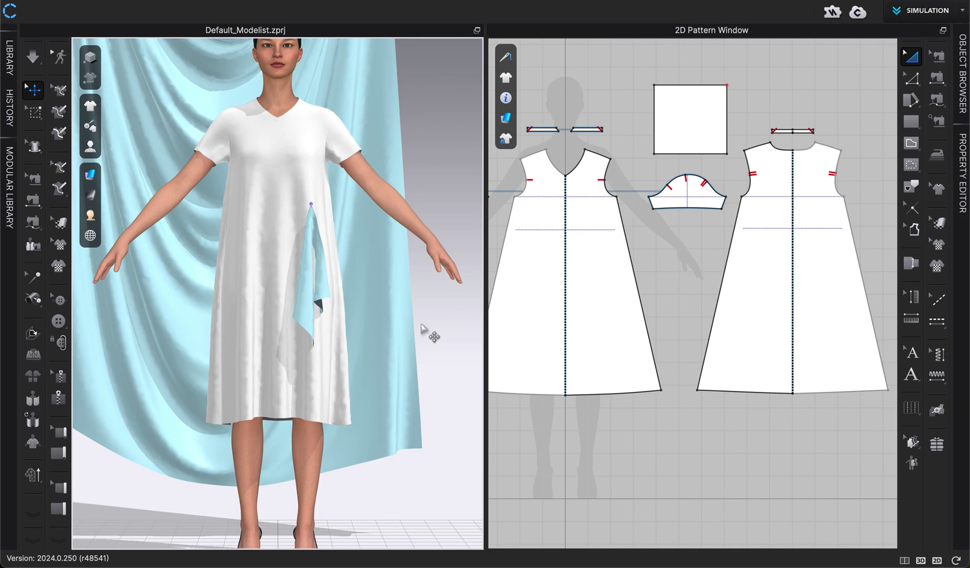
Shift the frozen cloth slightly toward the centre of the dress front
scroll(304, 289, down, 2)
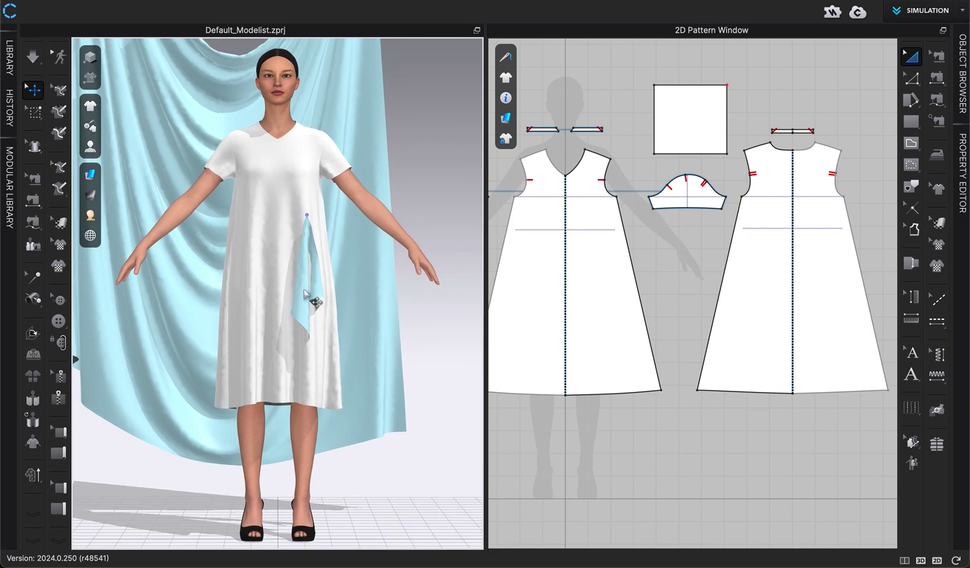
click(300, 306)
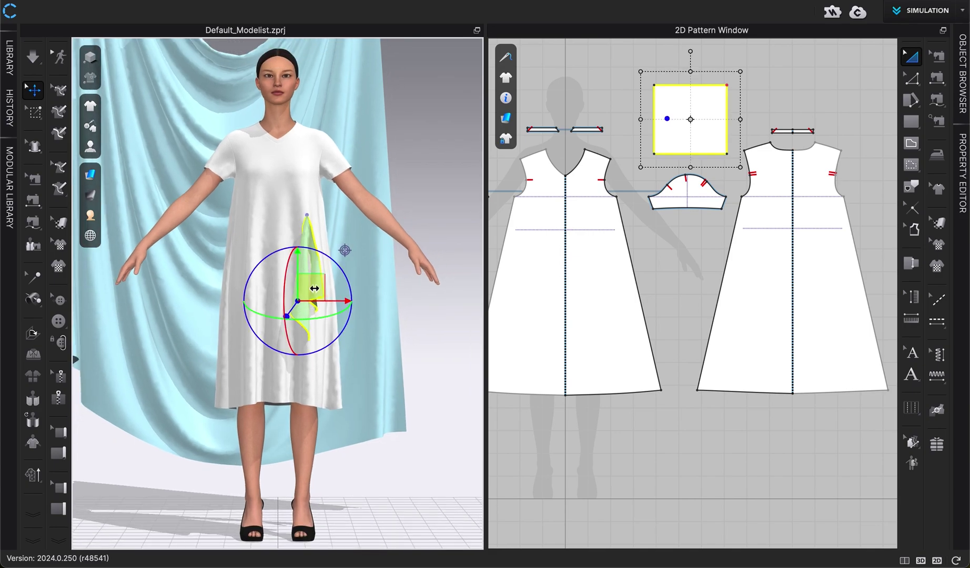
drag(314, 288, 305, 289)
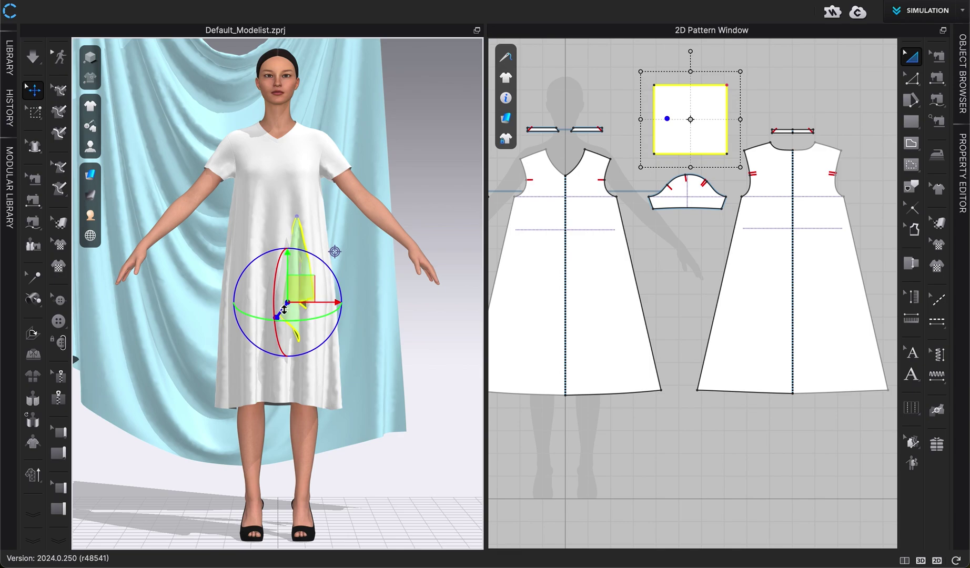
click(428, 315)
scroll(264, 314, up, 5)
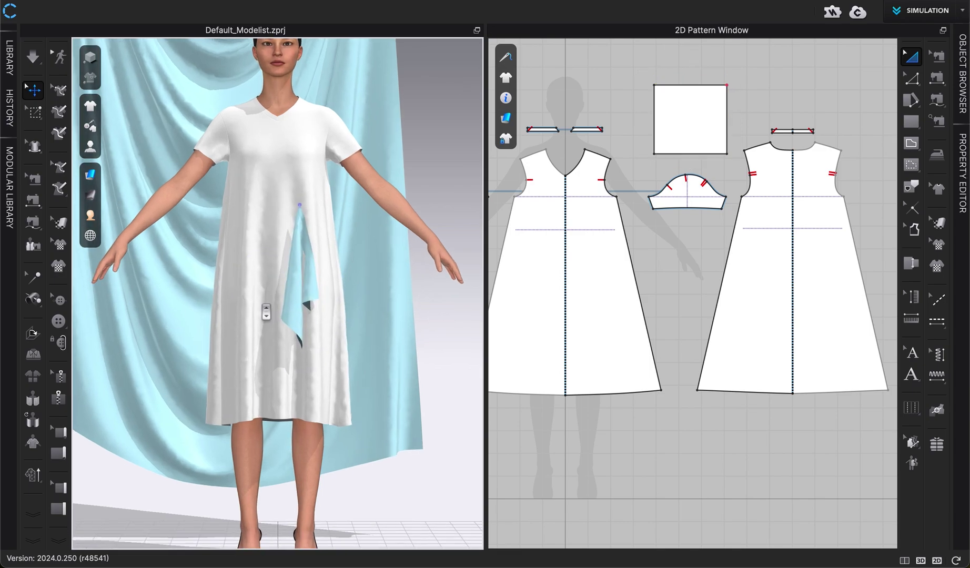
click(307, 287)
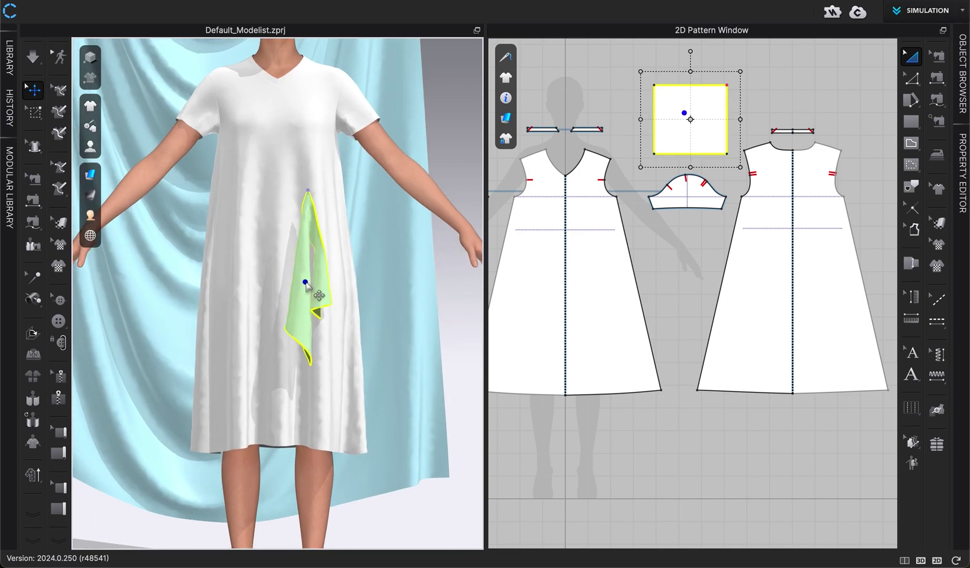
click(447, 243)
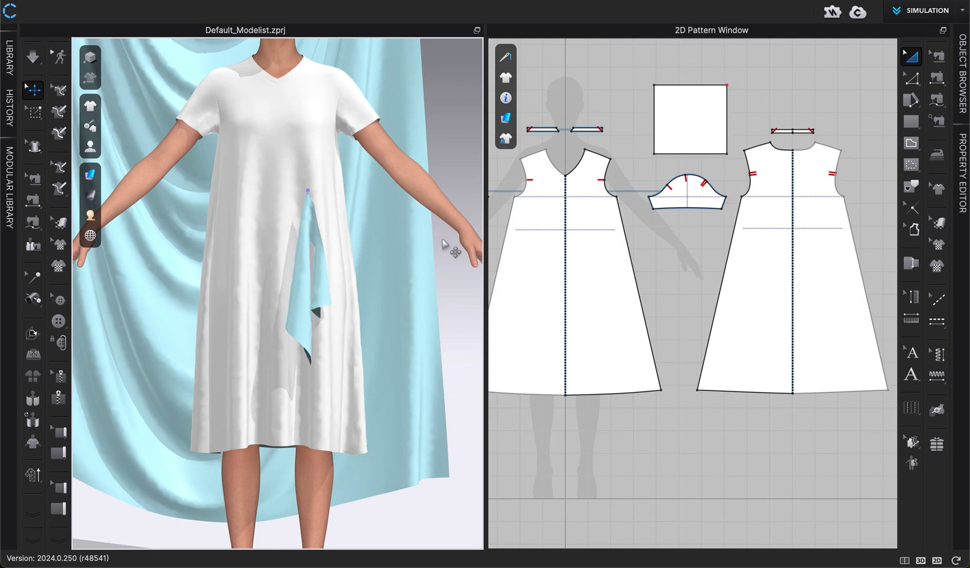
Mark the cloth's pinned corner on the front dress pattern and draw a vertical internal line about 0.85 long from that point
scroll(428, 272, up, 5)
scroll(401, 296, up, 5)
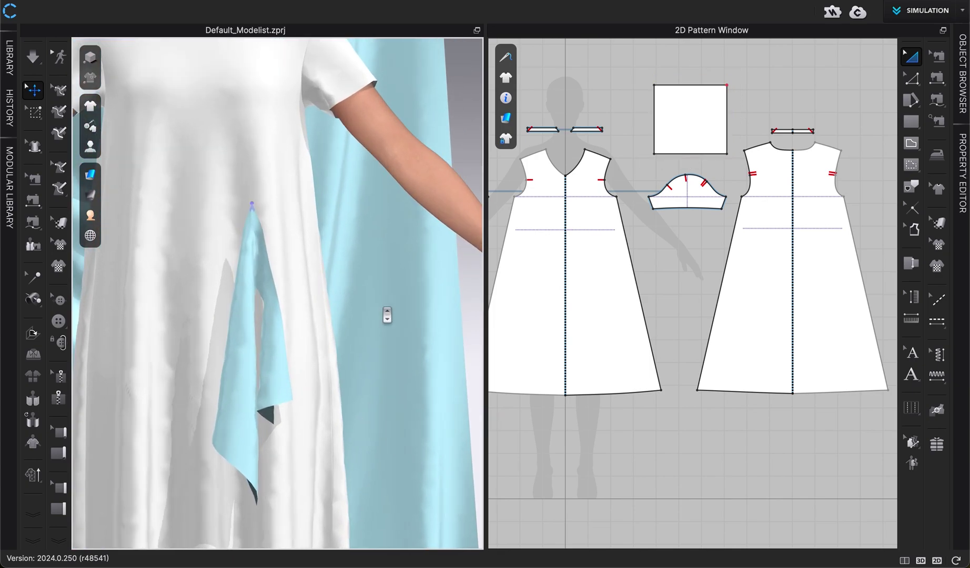
scroll(292, 250, up, 3)
scroll(293, 249, up, 2)
middle_drag(290, 251, 327, 319)
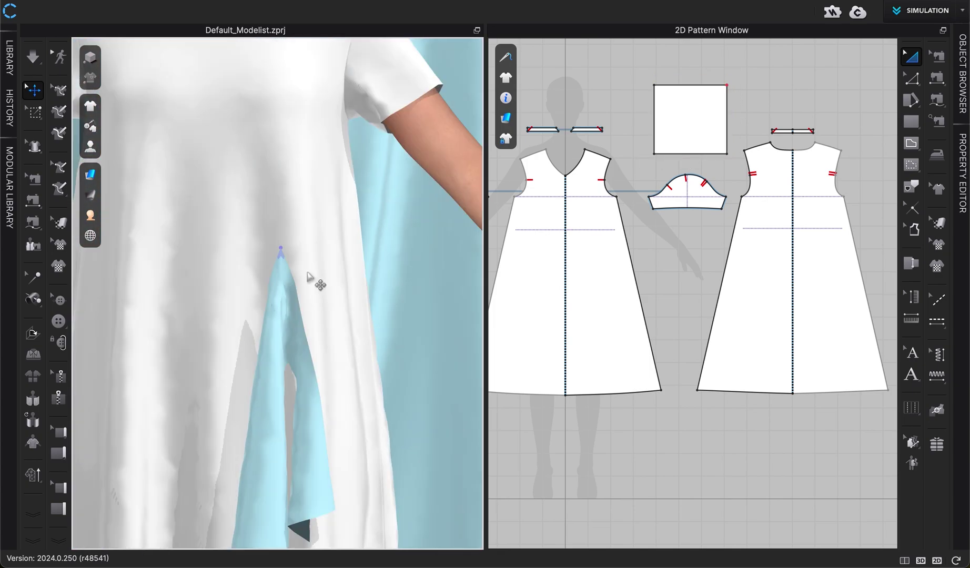
click(288, 253)
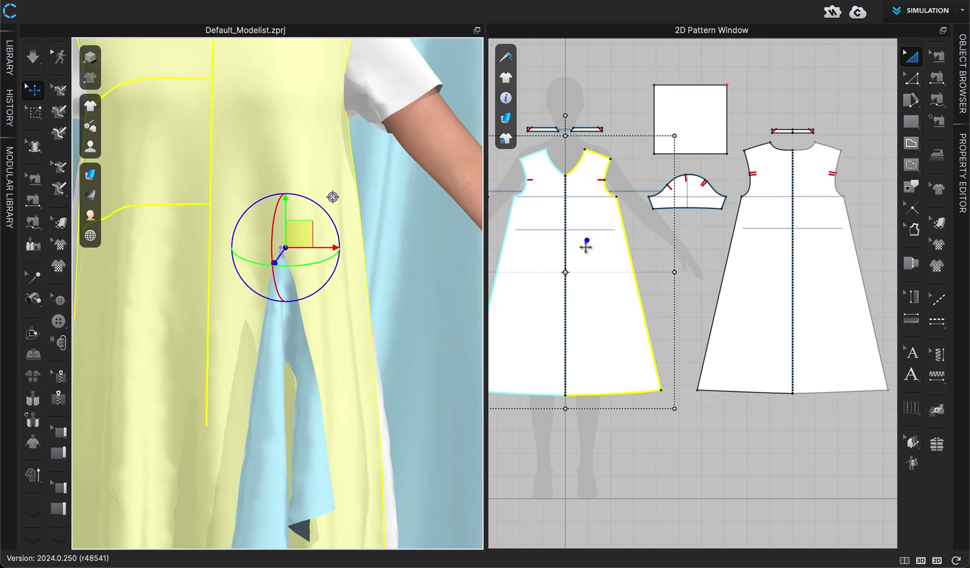
scroll(586, 246, up, 6)
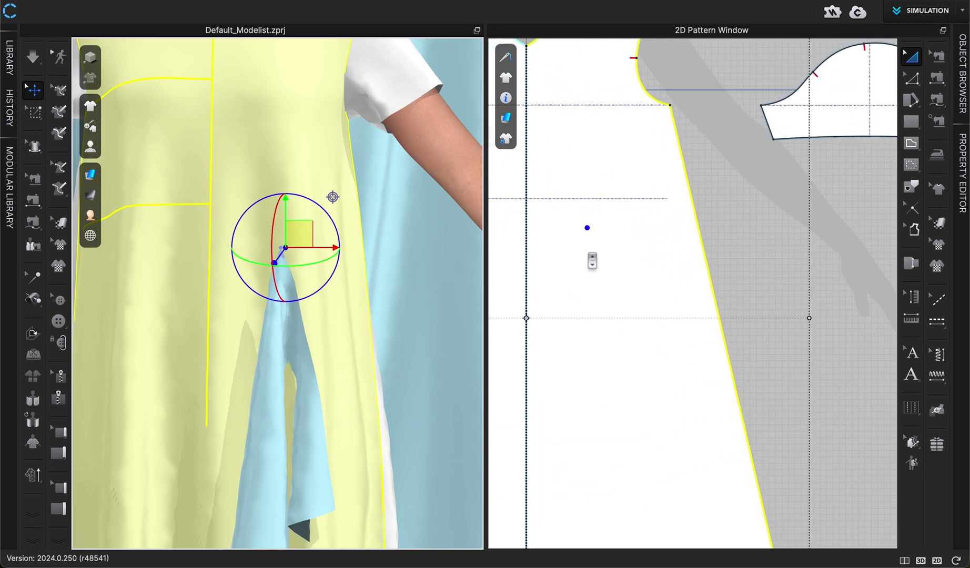
scroll(591, 260, up, 2)
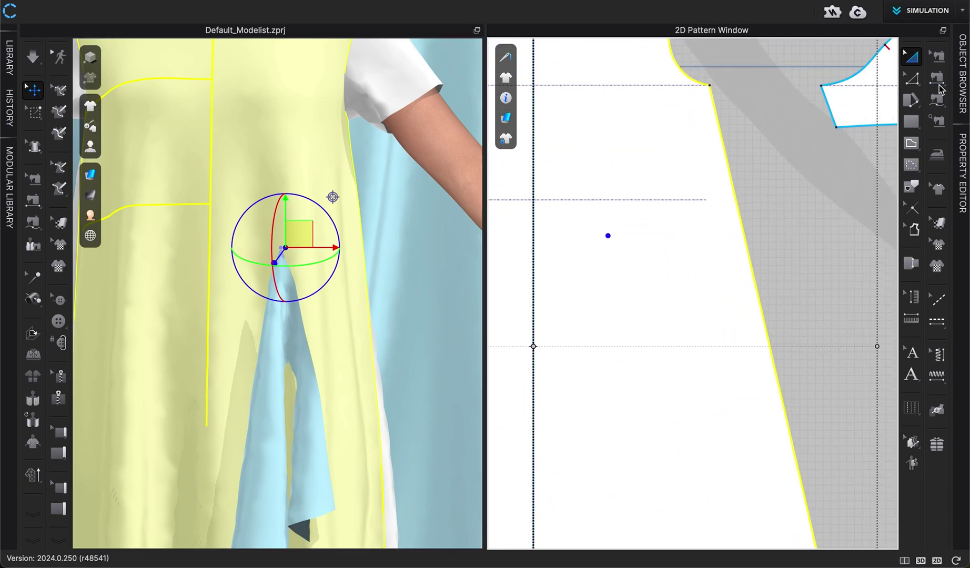
click(910, 143)
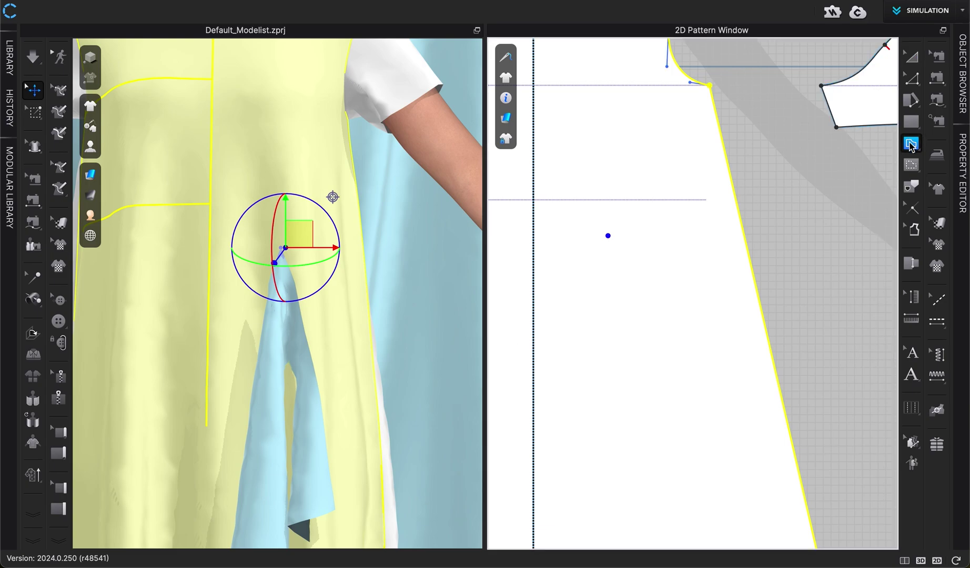
drag(911, 143, 869, 148)
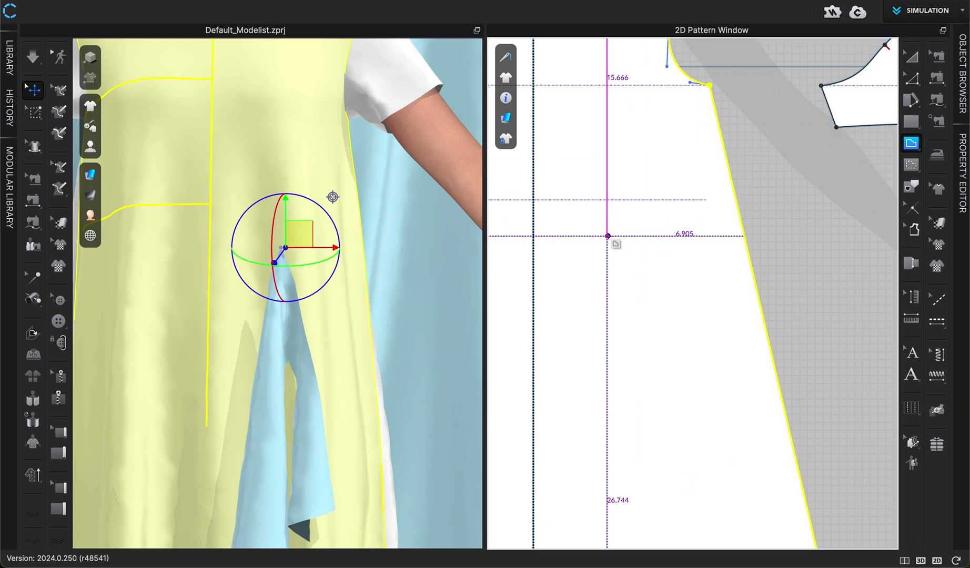
click(607, 236)
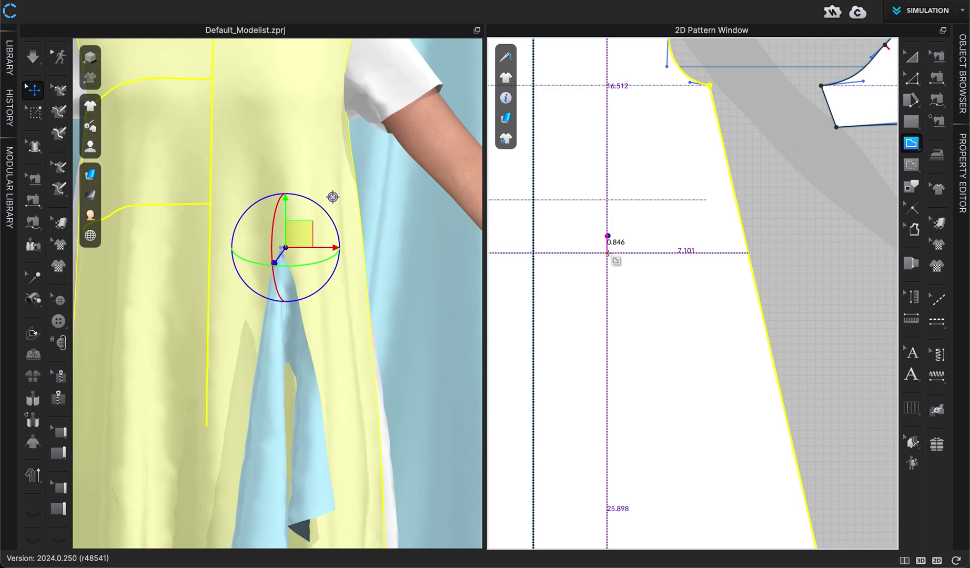
double_click(607, 253)
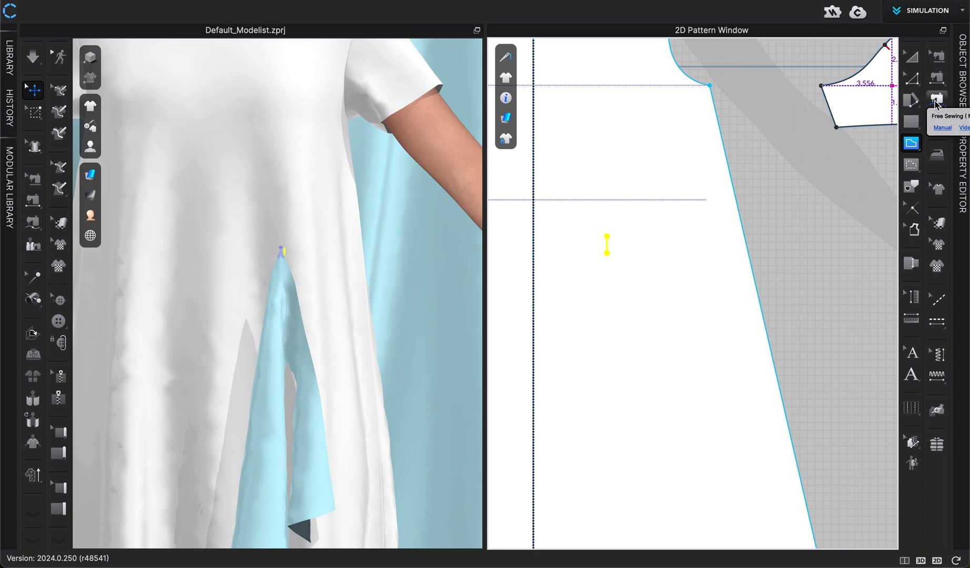
Sew the short internal line to an equal length of the rectangle's side edge at its pinned corner with Free Sewing
click(935, 99)
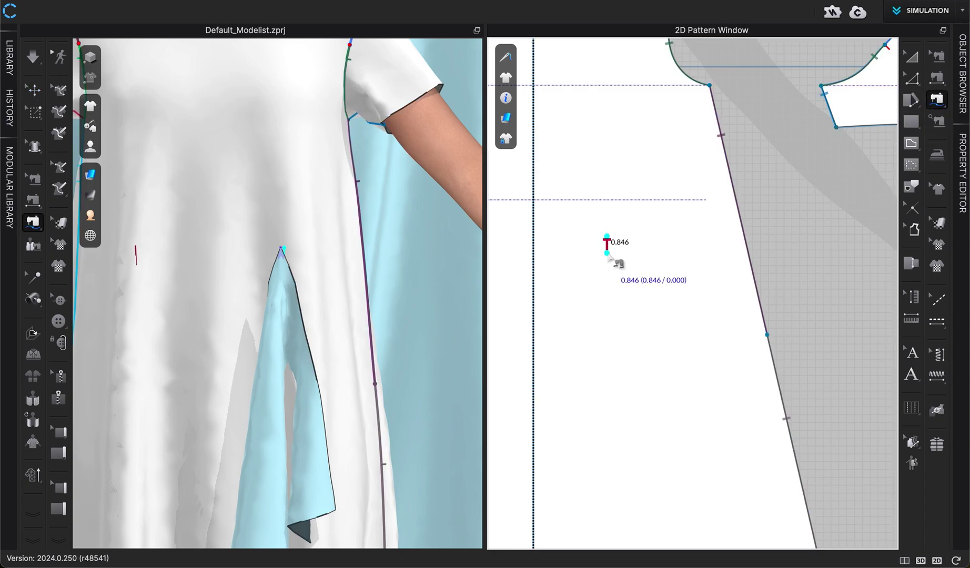
scroll(607, 242, down, 4)
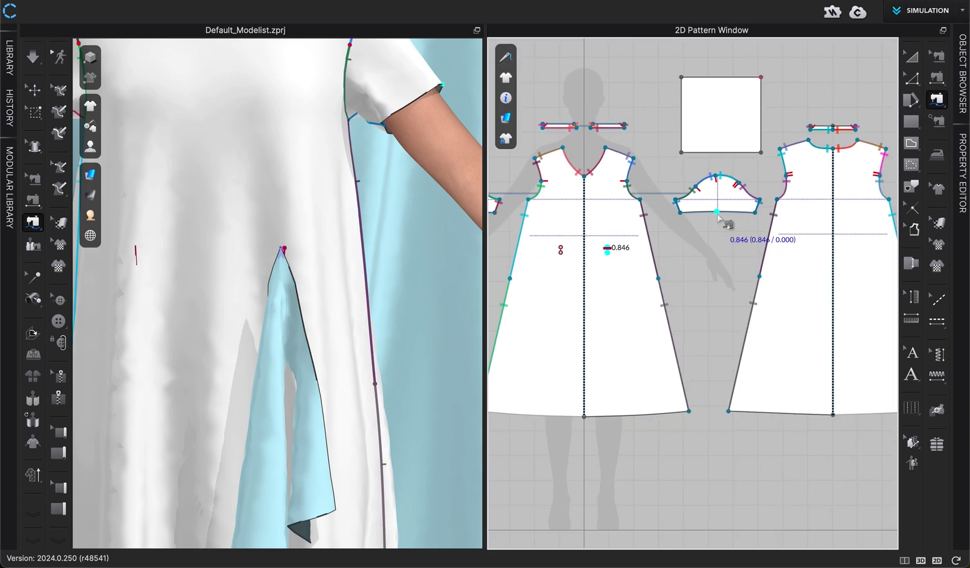
click(761, 78)
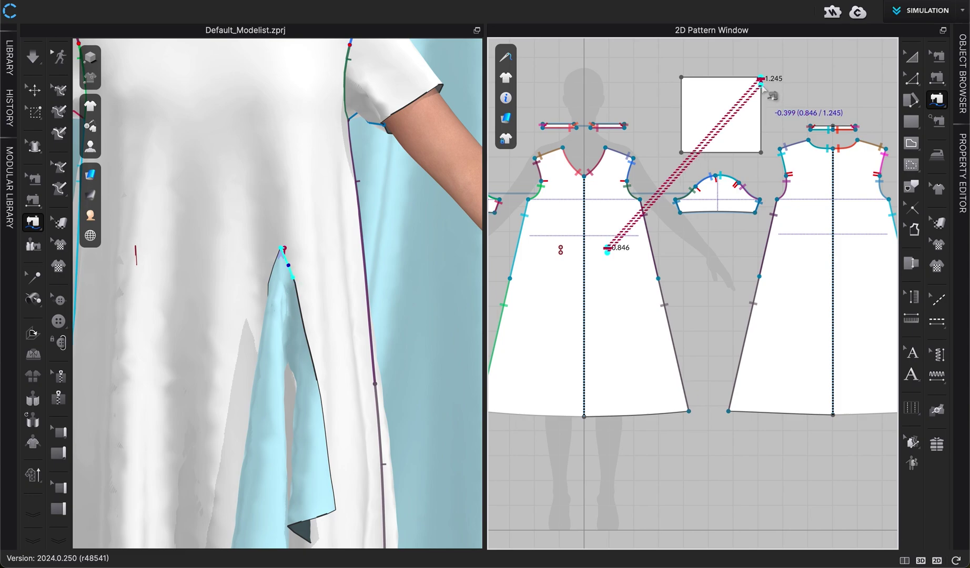
click(762, 86)
scroll(764, 85, up, 5)
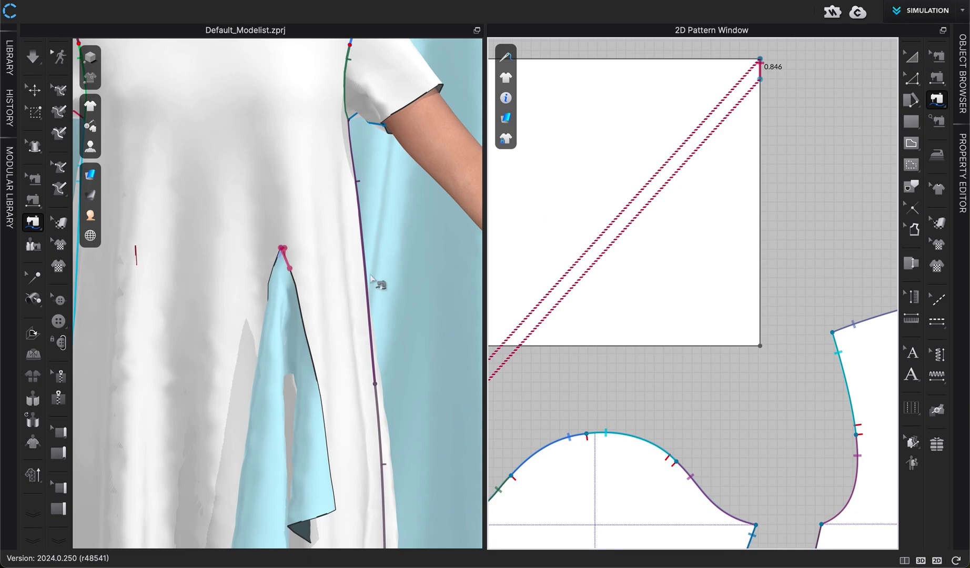
Unfreeze the hanging rectangular cloth and start the simulation
click(913, 59)
scroll(375, 282, down, 6)
scroll(374, 282, down, 5)
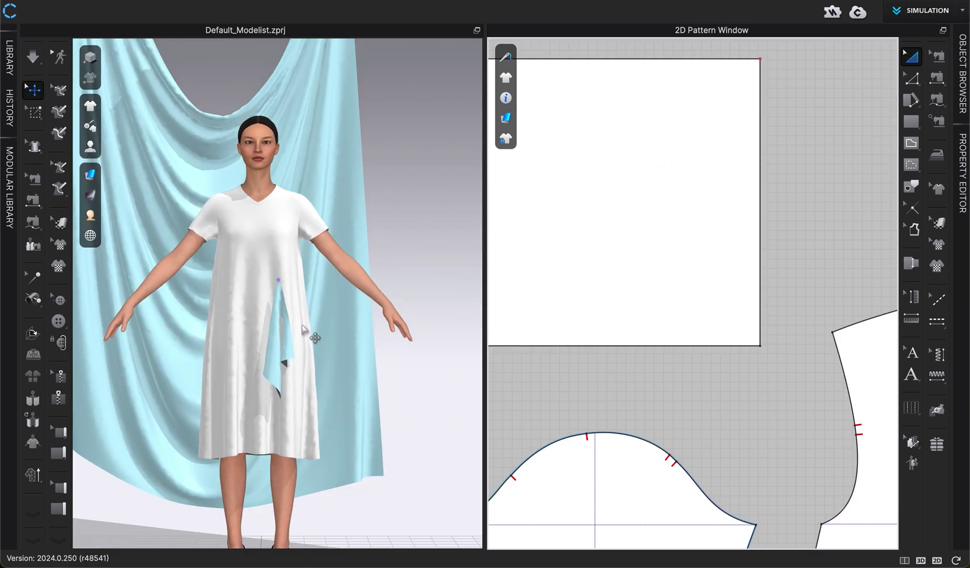
right_click(269, 360)
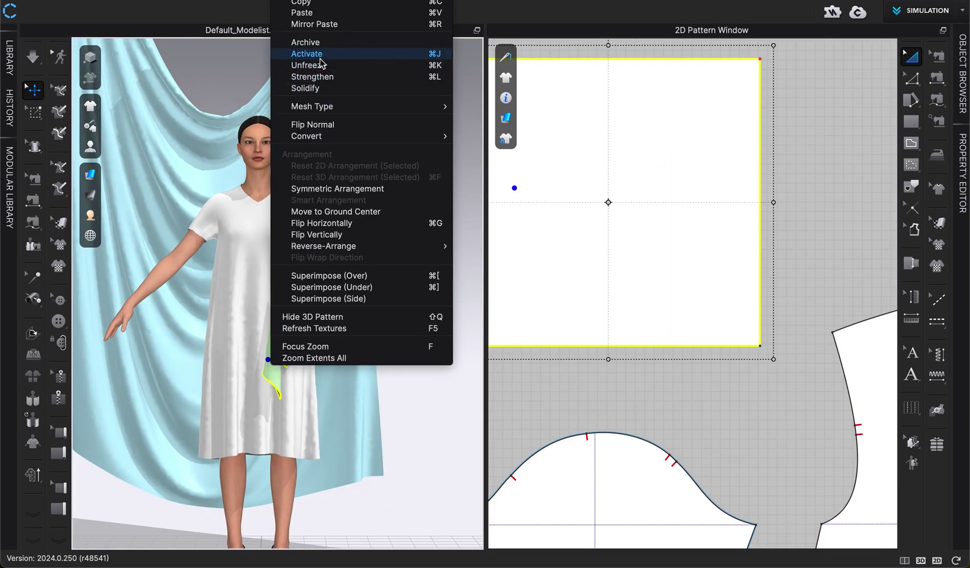
click(361, 65)
key(space)
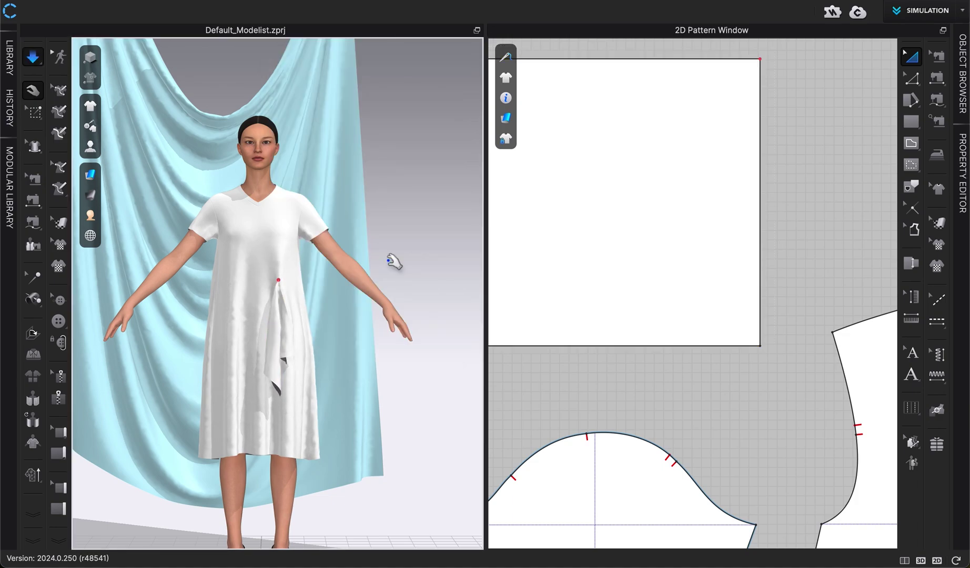
Remove the cloth's corner pin and pull the sewn cloth on the dress front into shape while the simulation runs
scroll(394, 273, up, 1)
scroll(395, 274, up, 3)
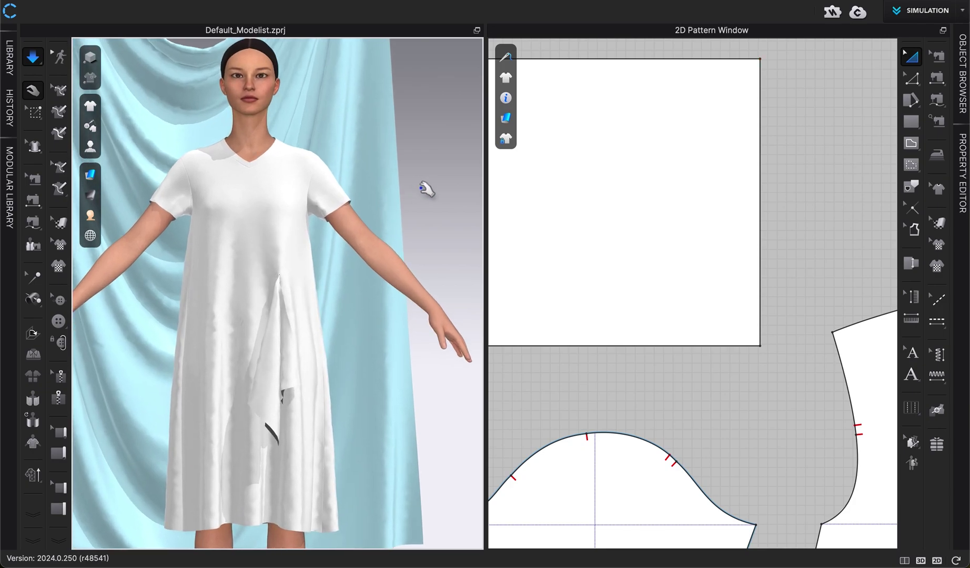
scroll(432, 194, down, 5)
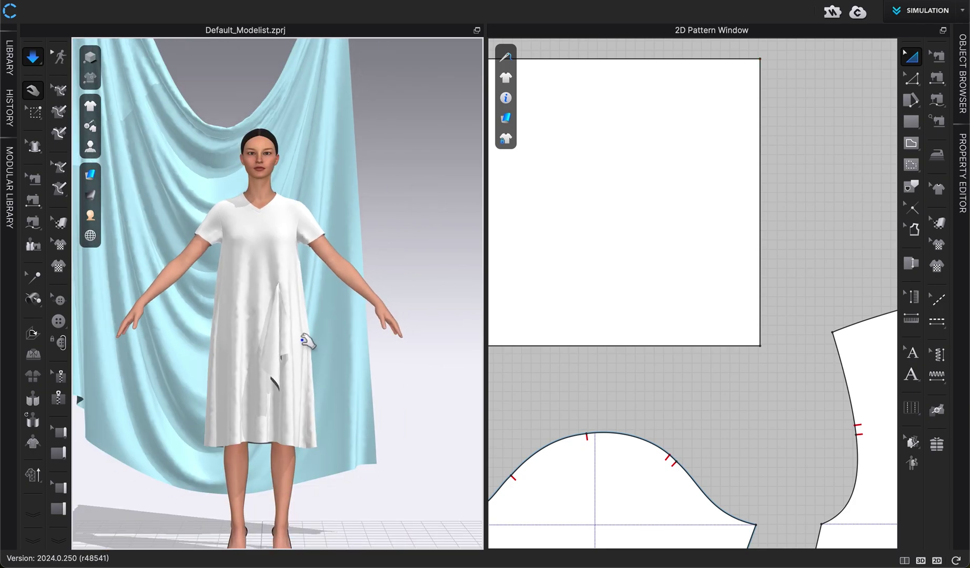
click(305, 339)
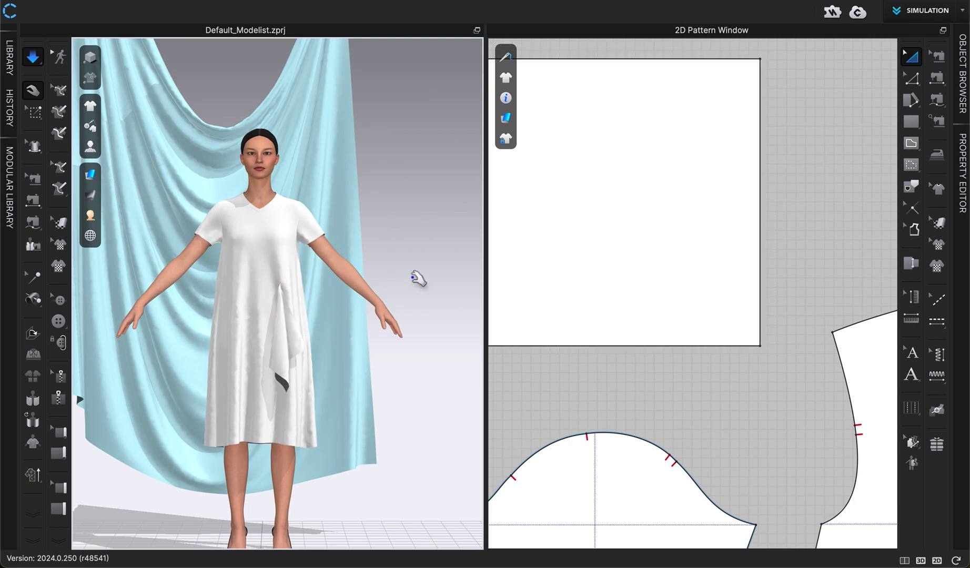
click(417, 277)
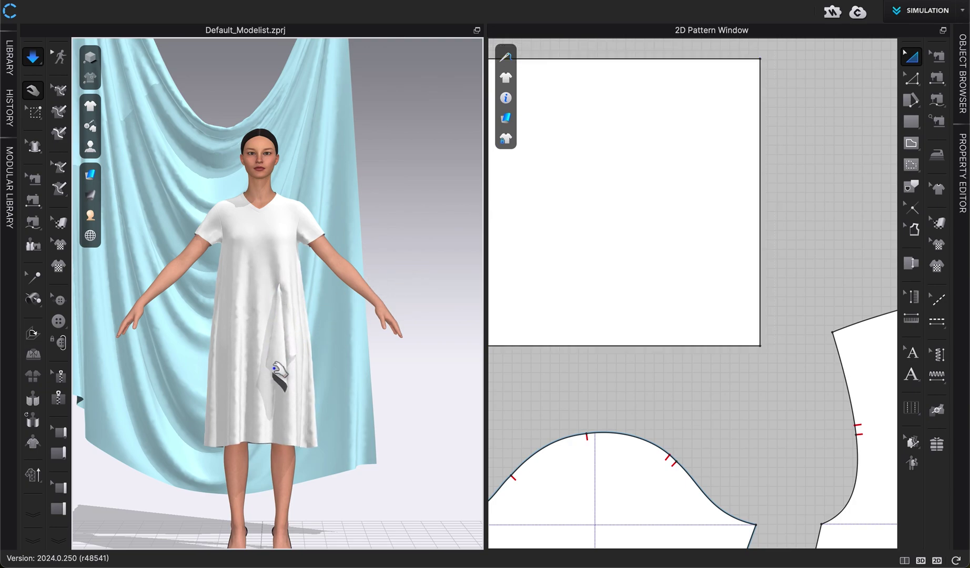
scroll(394, 334, down, 1)
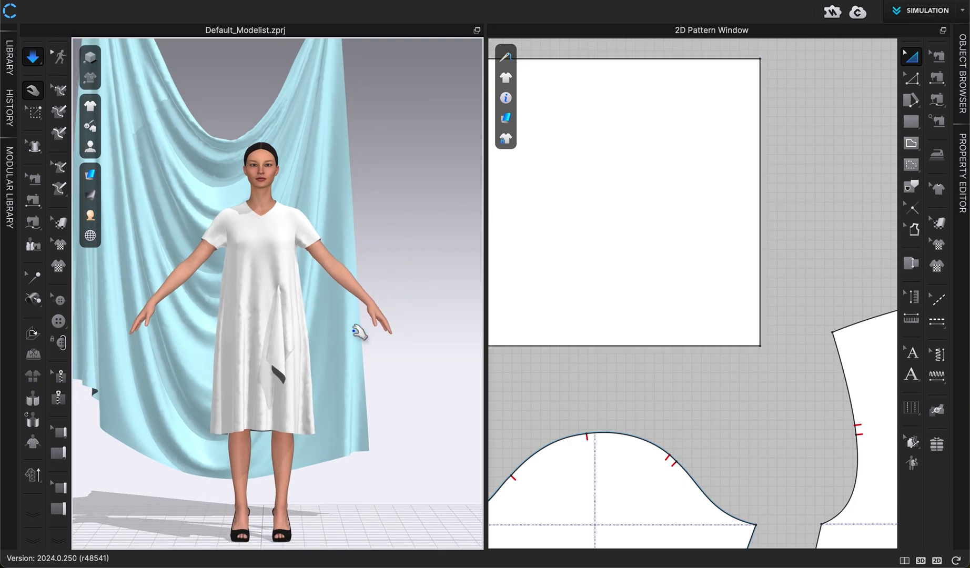
Open the Object Browser and Property Editor, duplicate FABRIC 1, and assign FABRIC 1 Copy 1 to the sewn rectangle
scroll(371, 362, up, 2)
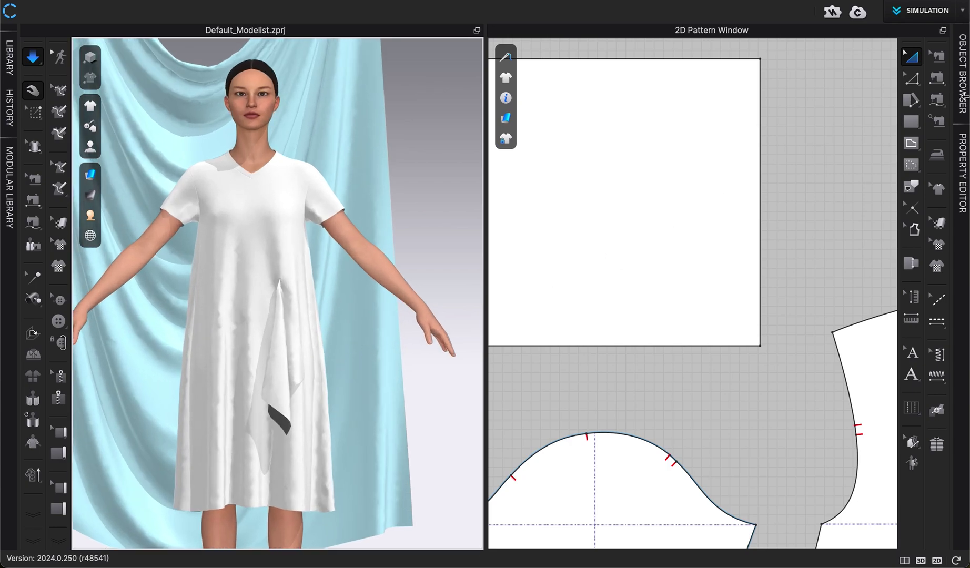
click(966, 96)
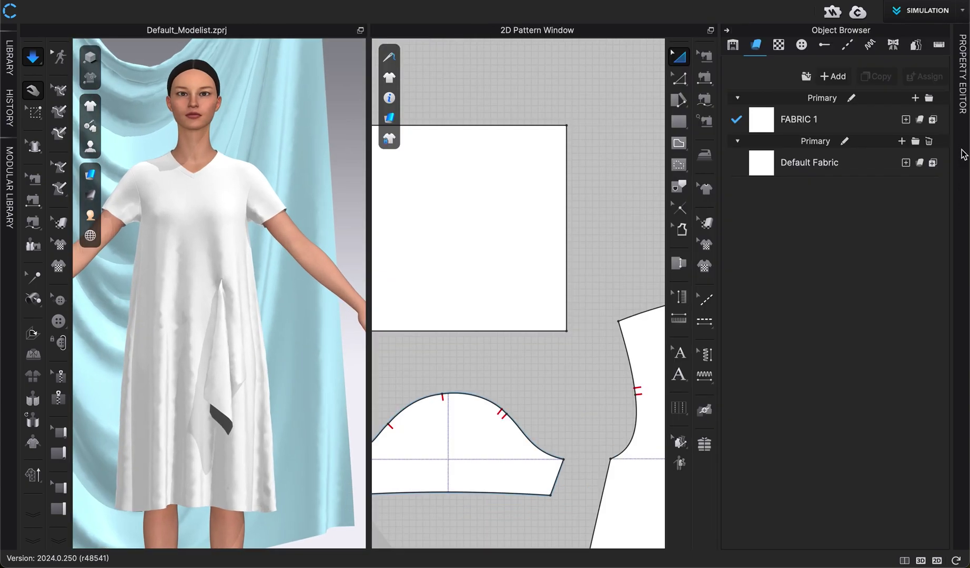
click(966, 100)
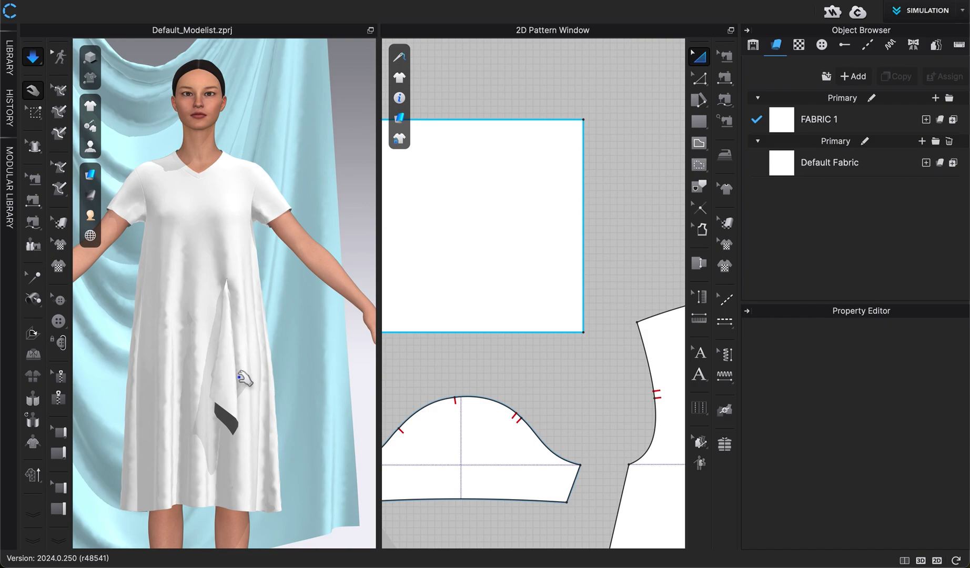
click(462, 236)
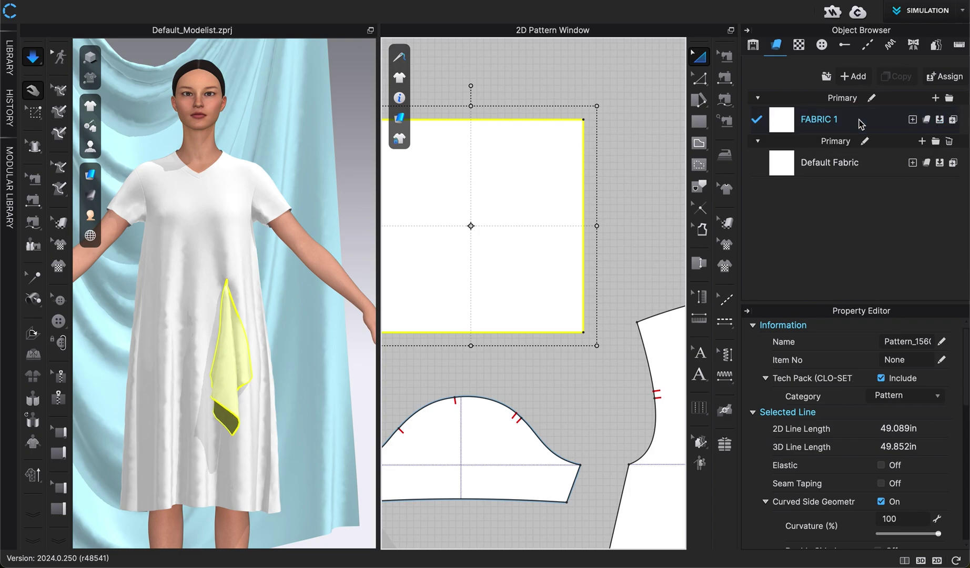
click(841, 119)
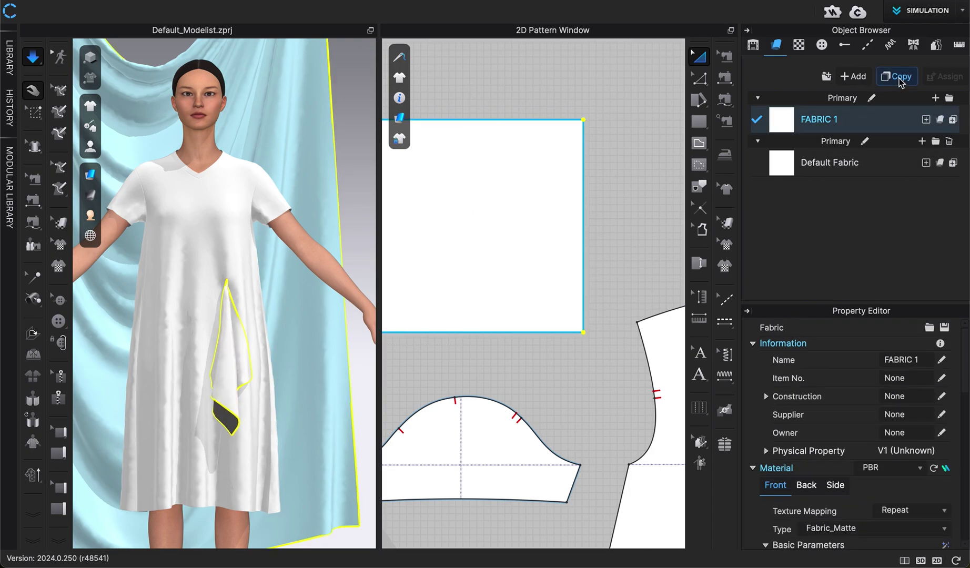
click(897, 77)
click(445, 239)
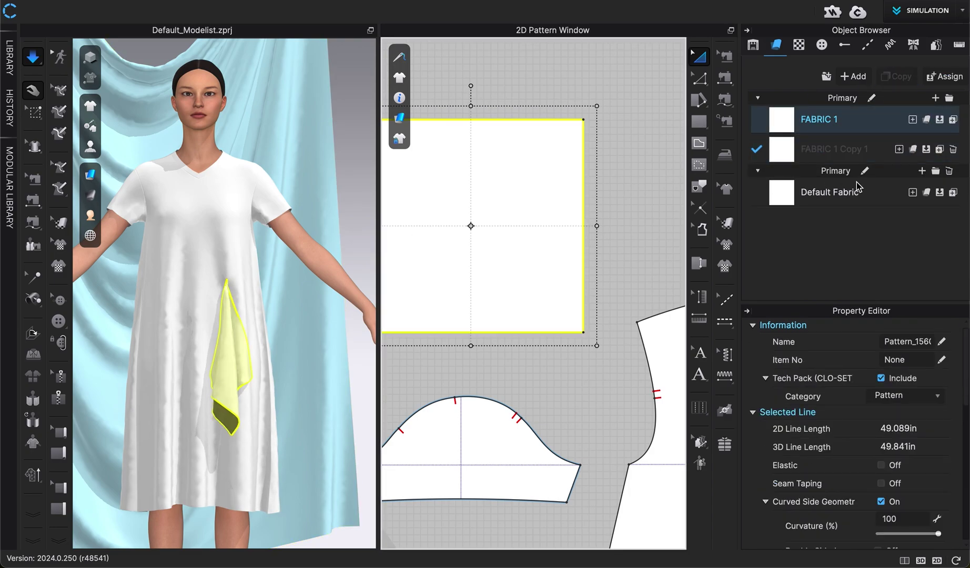
click(926, 149)
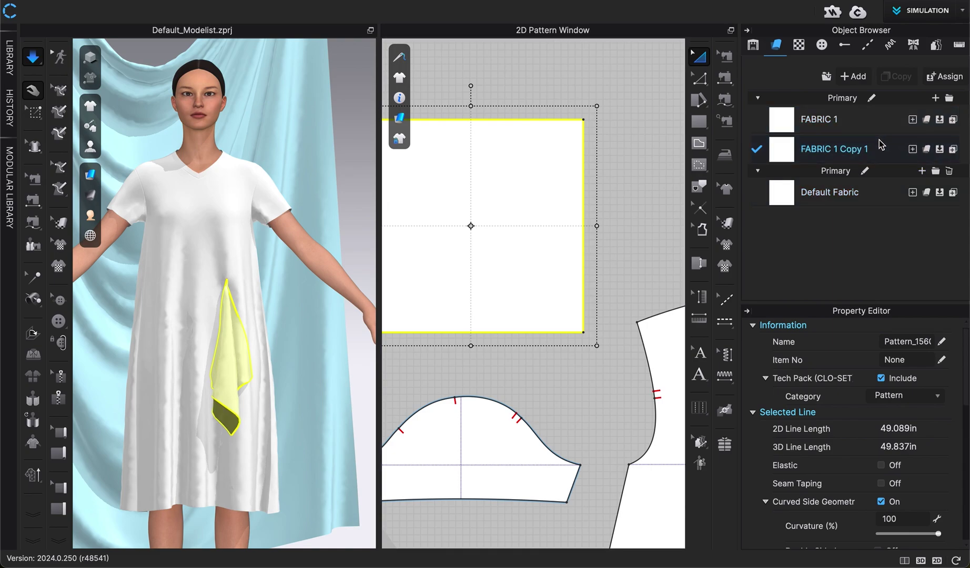
scroll(888, 401, down, 2)
scroll(885, 399, down, 10)
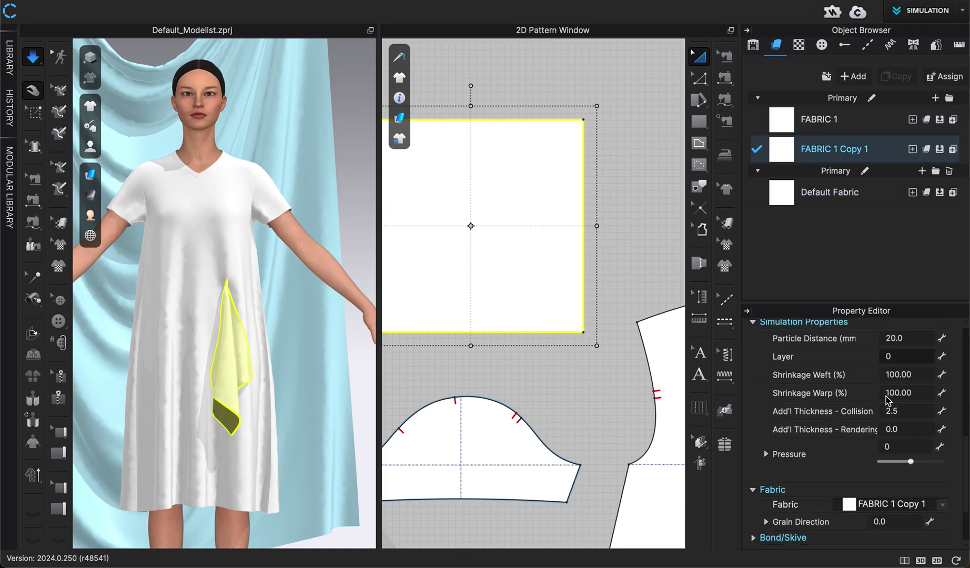
scroll(899, 436, up, 4)
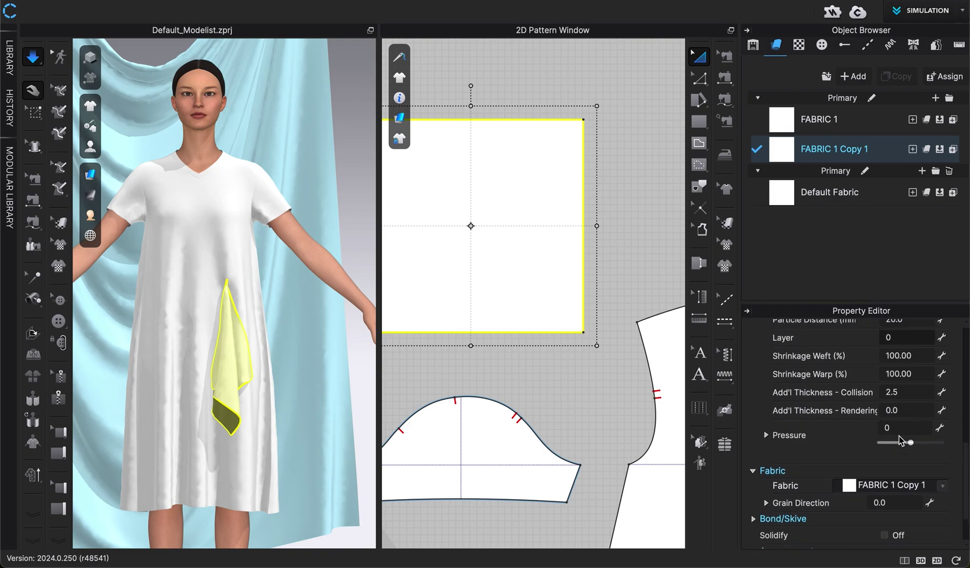
scroll(899, 437, up, 5)
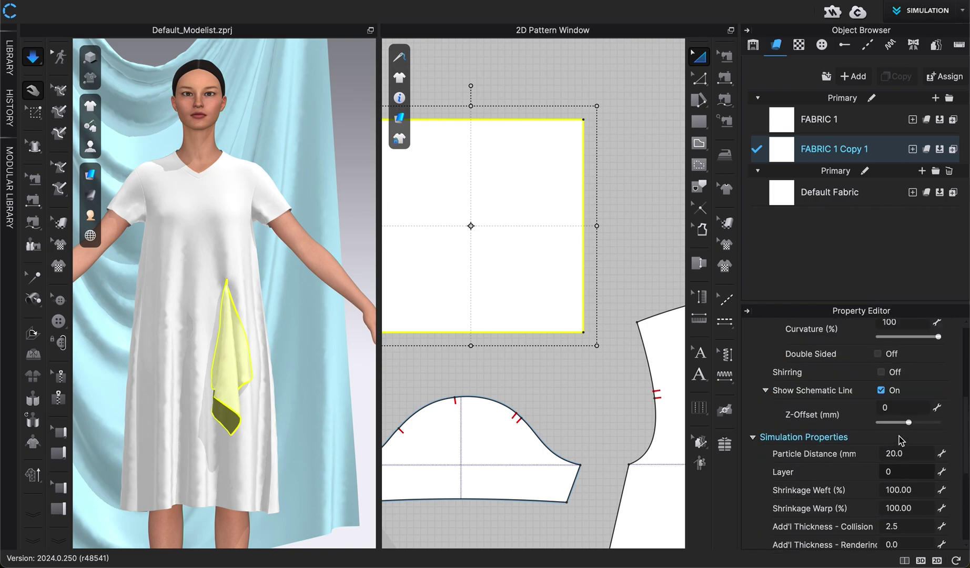
scroll(898, 436, up, 2)
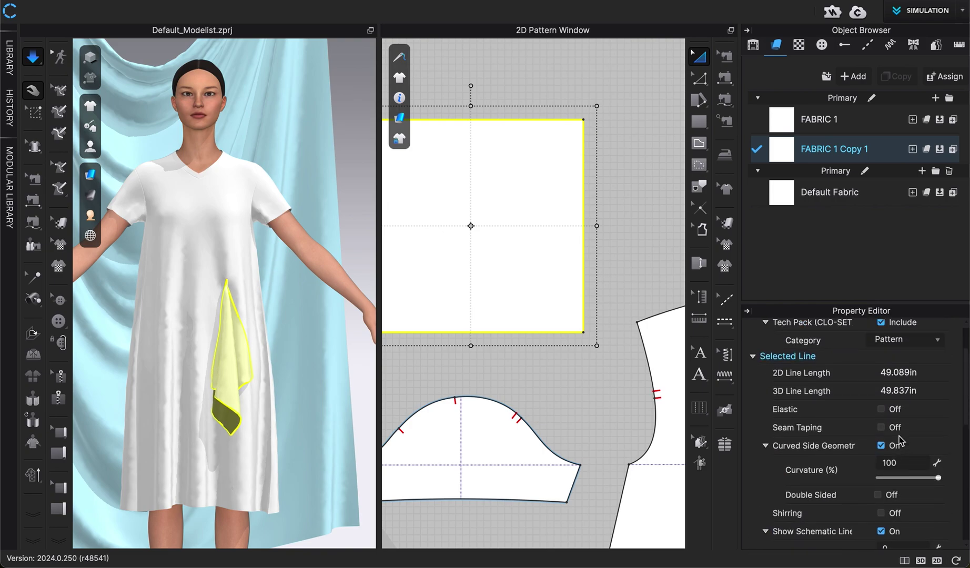
scroll(899, 440, up, 1)
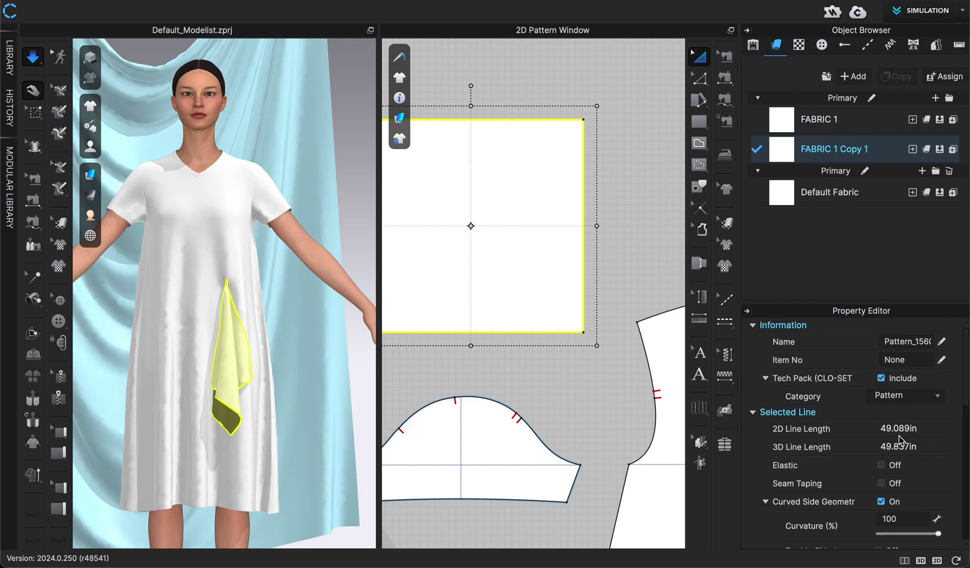
scroll(899, 435, down, 7)
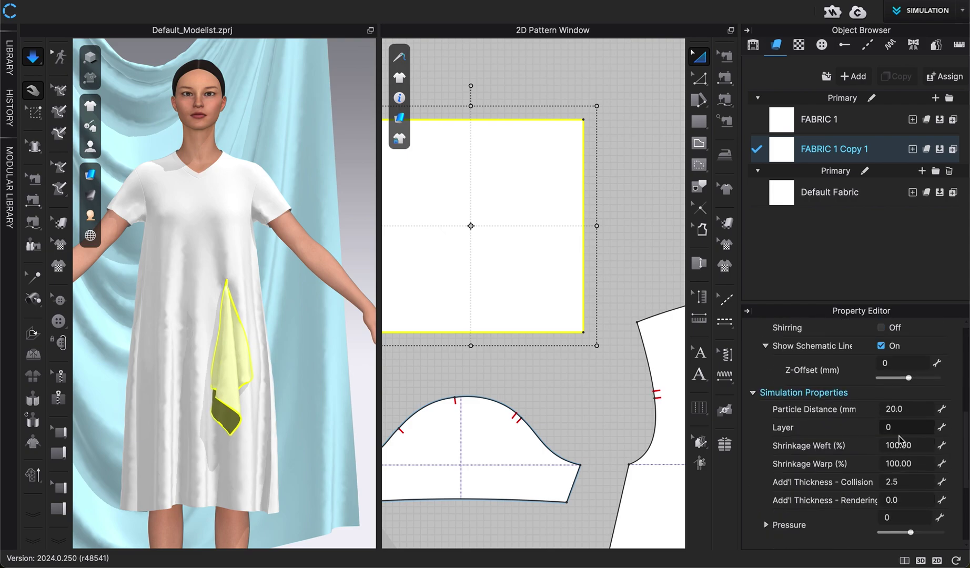
Change the color of FABRIC 1 Copy 1 to red C51F31 from the PANTONE FHI Polyester TSX palette
click(774, 156)
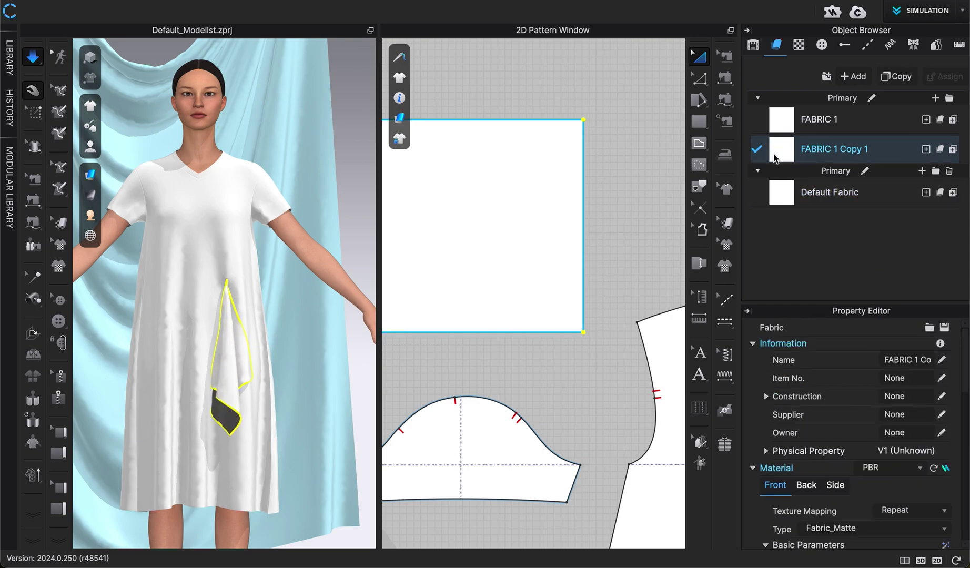
scroll(882, 509, down, 5)
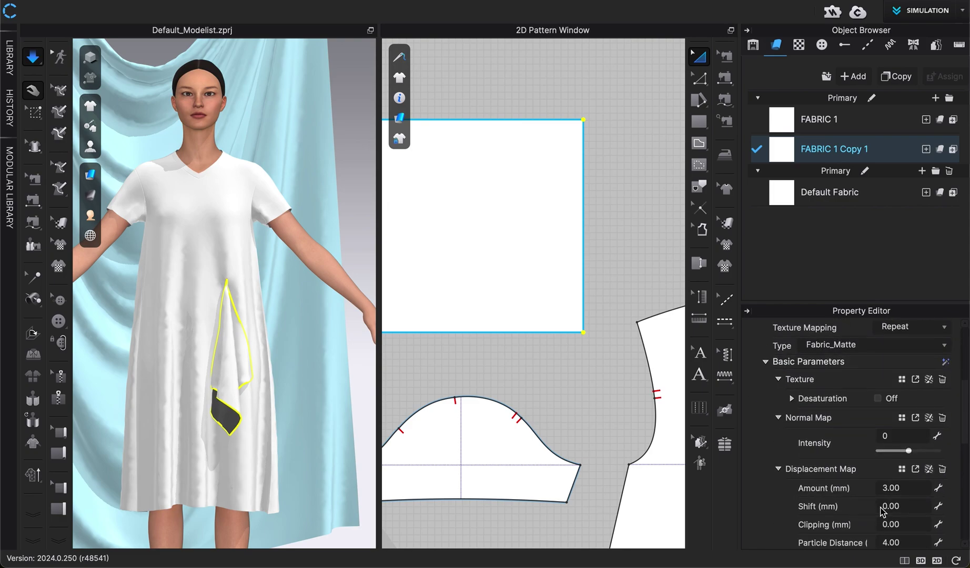
scroll(882, 510, down, 2)
click(942, 511)
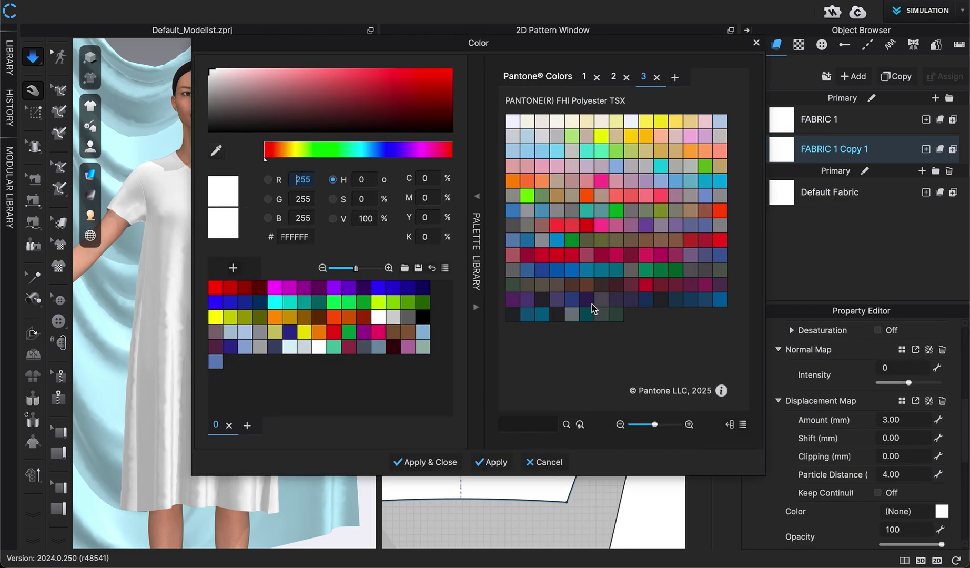
click(572, 254)
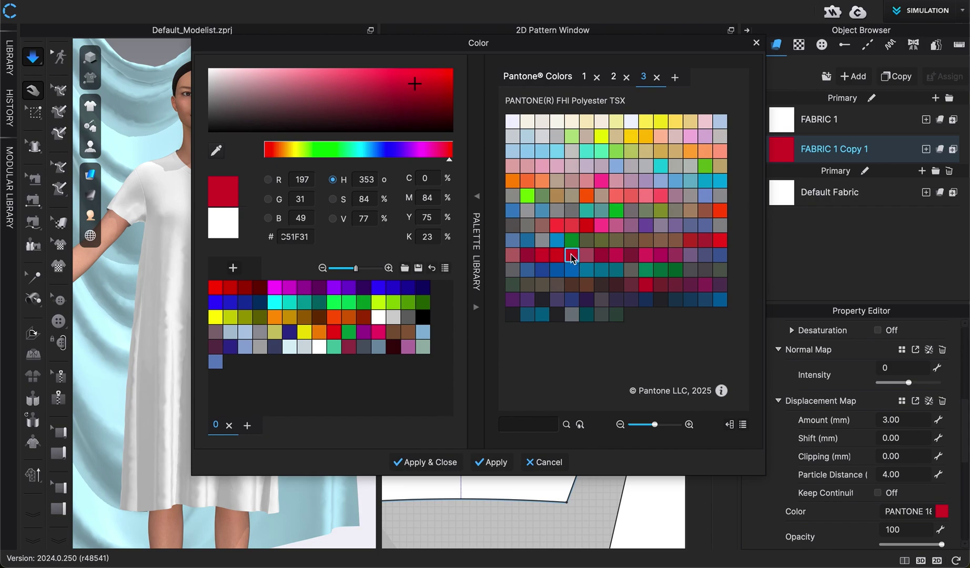
click(426, 463)
click(360, 363)
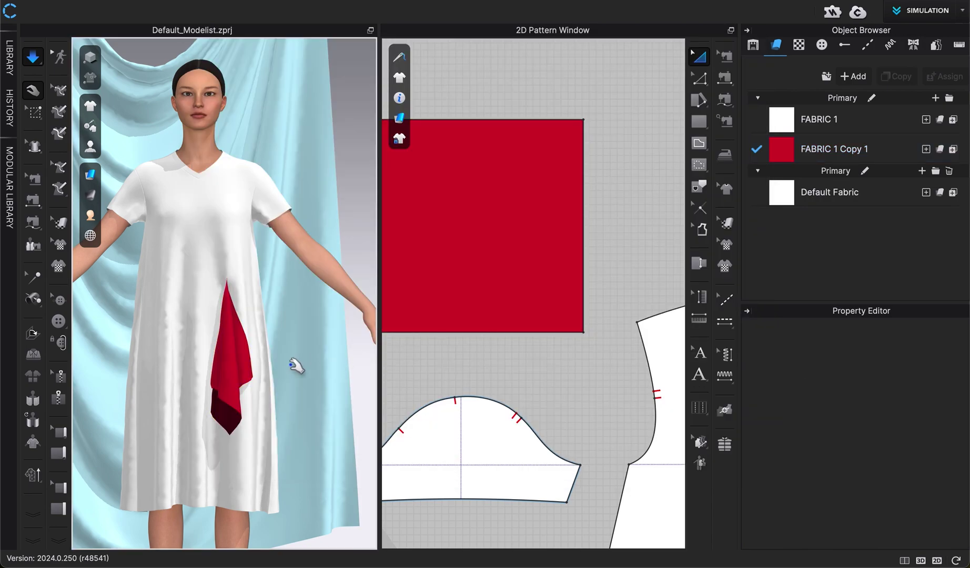
Frame the whole draped scene in 3D and collapse the Object Browser and Property Editor
scroll(291, 362, down, 5)
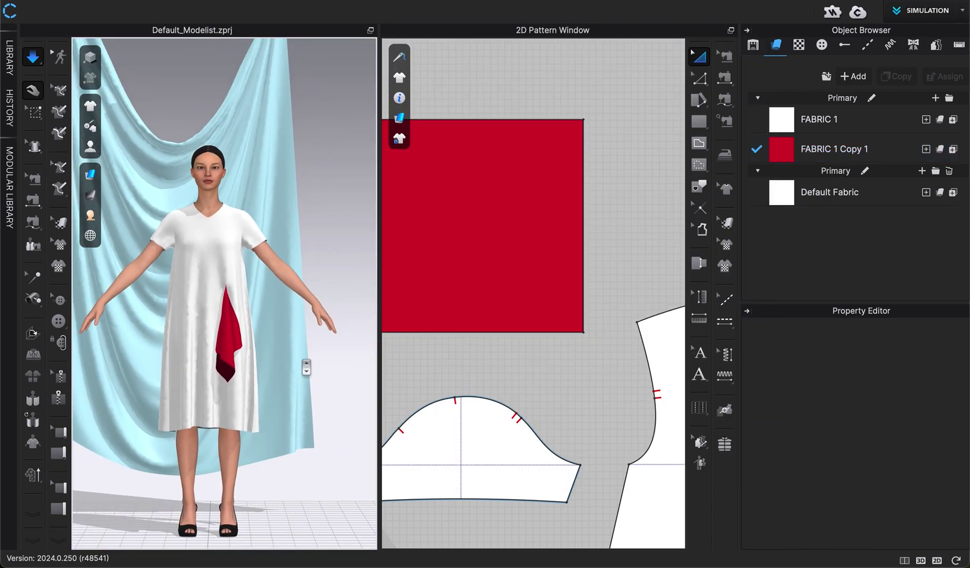
scroll(307, 367, down, 2)
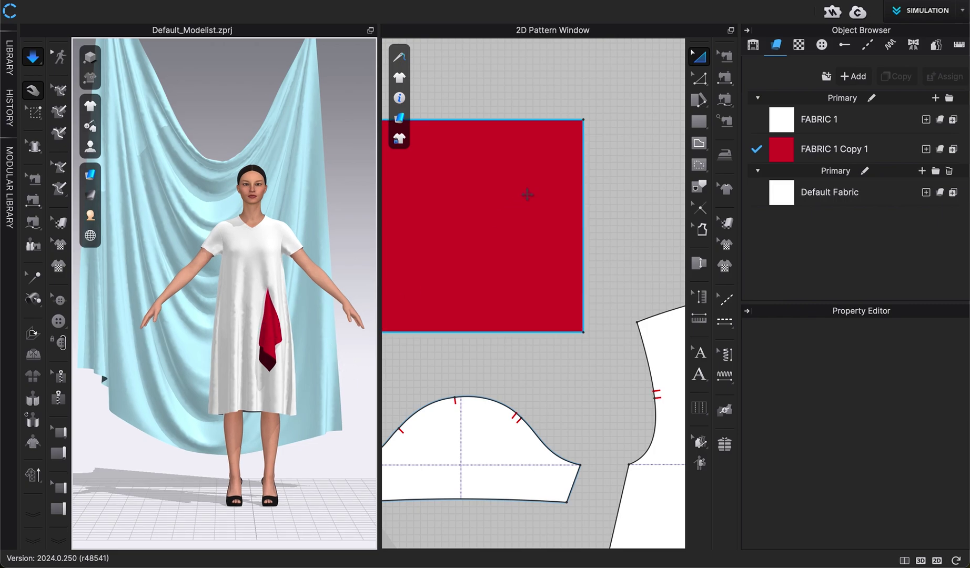
click(746, 31)
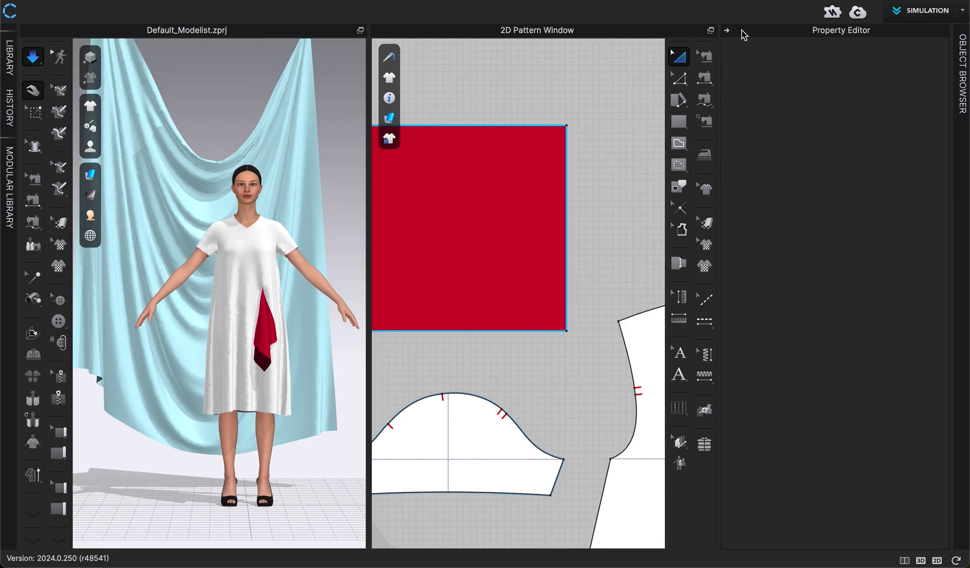
click(729, 34)
Pin the dress's hem at the side seam on the avatar's left and pull the pinned point outward in 3D
scroll(564, 205, down, 3)
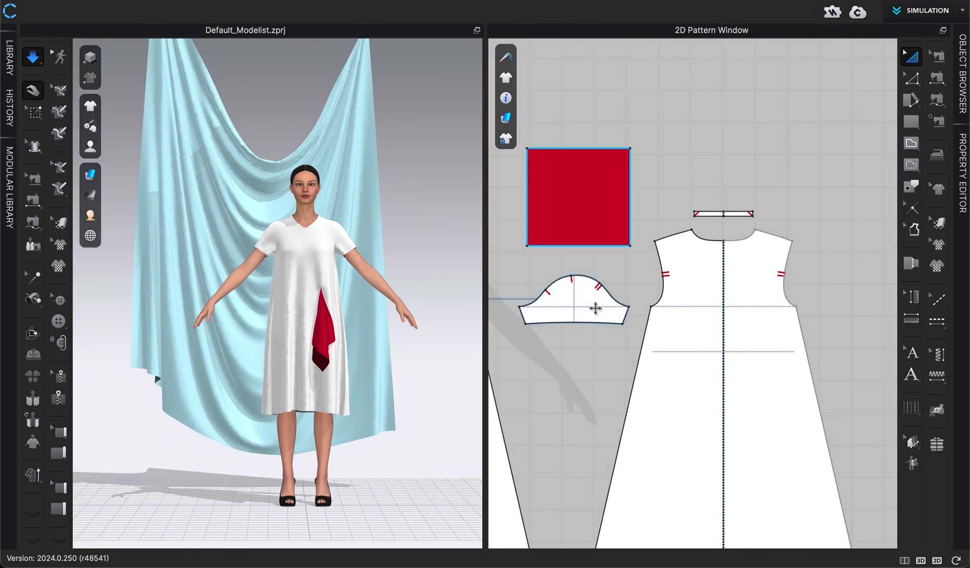
scroll(573, 390, down, 2)
middle_drag(575, 392, 694, 323)
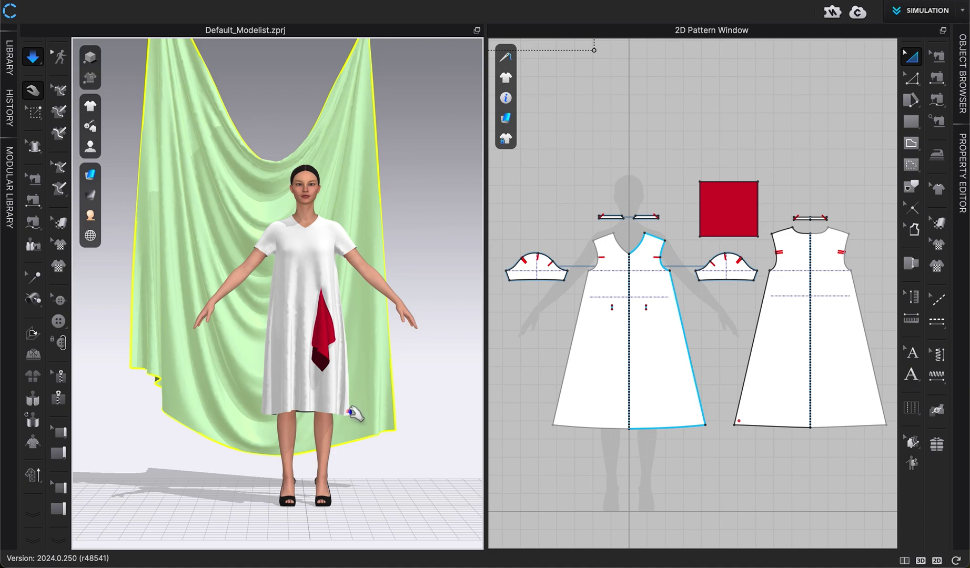
drag(349, 411, 377, 410)
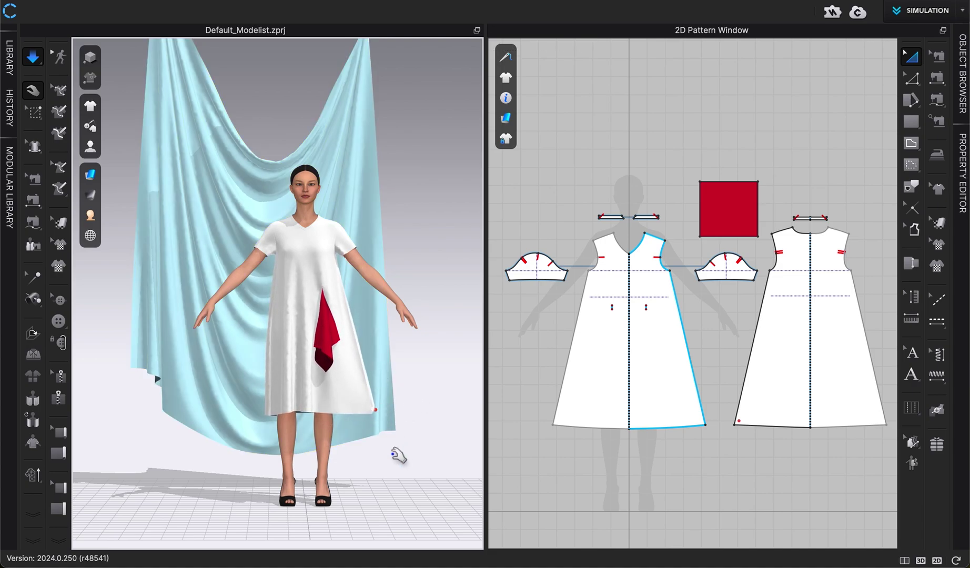